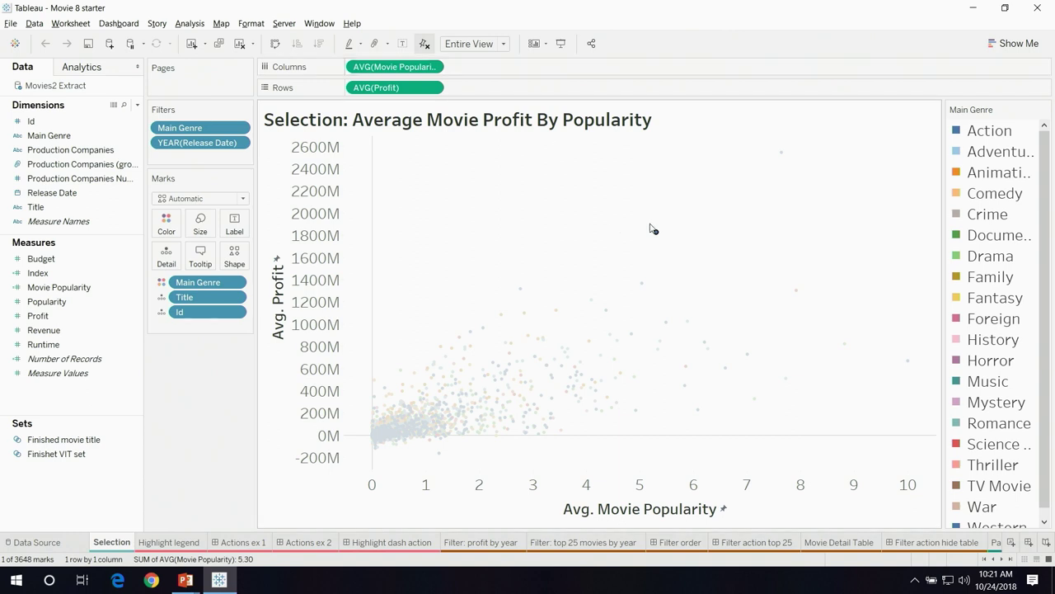
Clear the mark selection and add average lines for both axes to the scatter plot
{"action": "left_click", "coordinate": [566, 206]}
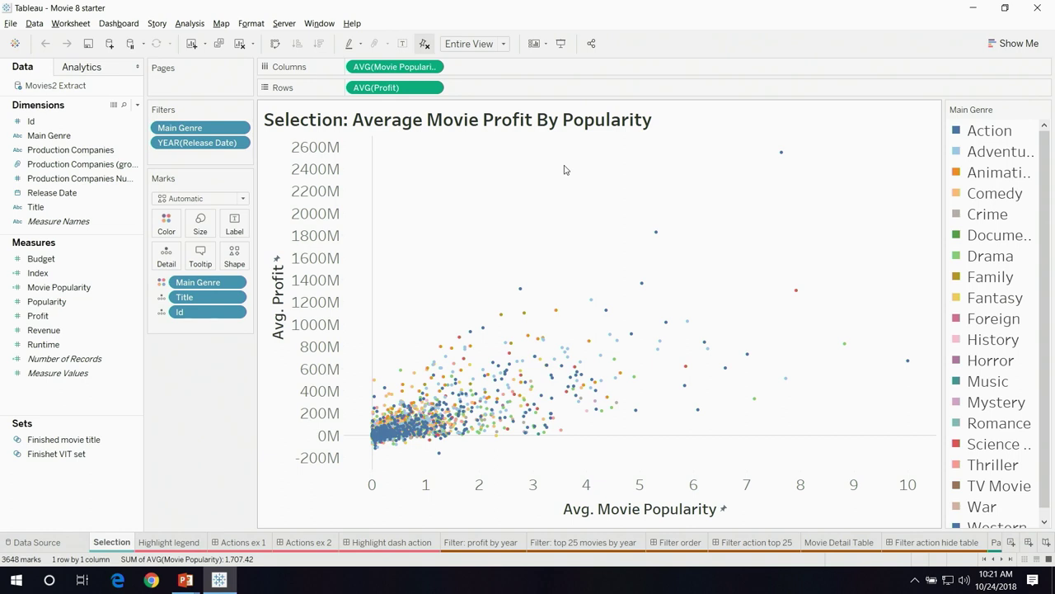
{"action": "left_click", "coordinate": [113, 71]}
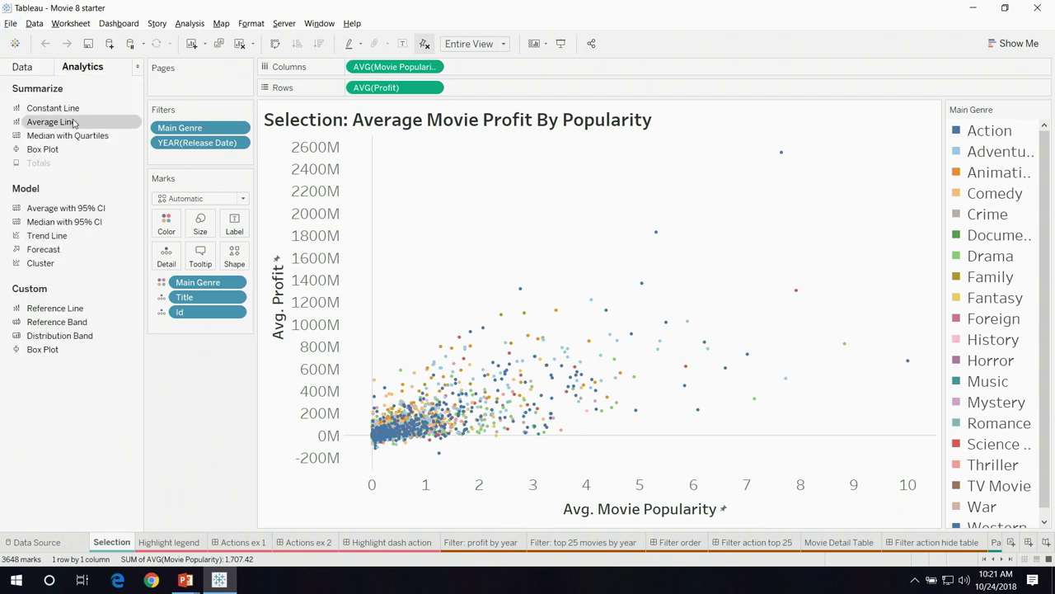
{"action": "left_click_drag", "start_coordinate": [80, 122], "coordinate": [600, 327]}
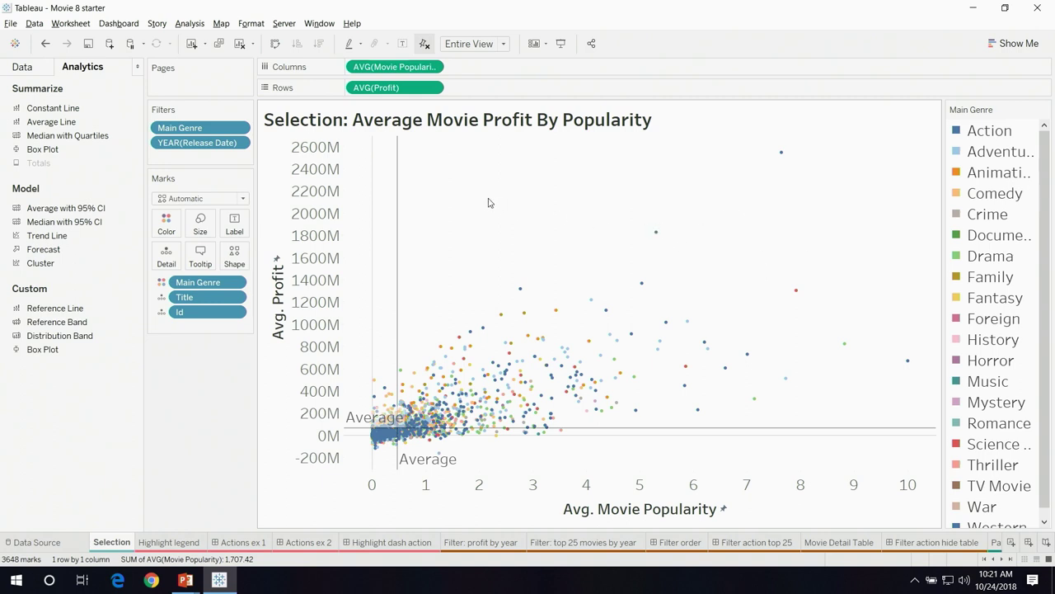
Compare the average lines for a rectangular selection of high-profit marks and for all Action movies, starting from Star Wars: The Force Awakens
{"action": "left_click_drag", "start_coordinate": [484, 195], "coordinate": [770, 363]}
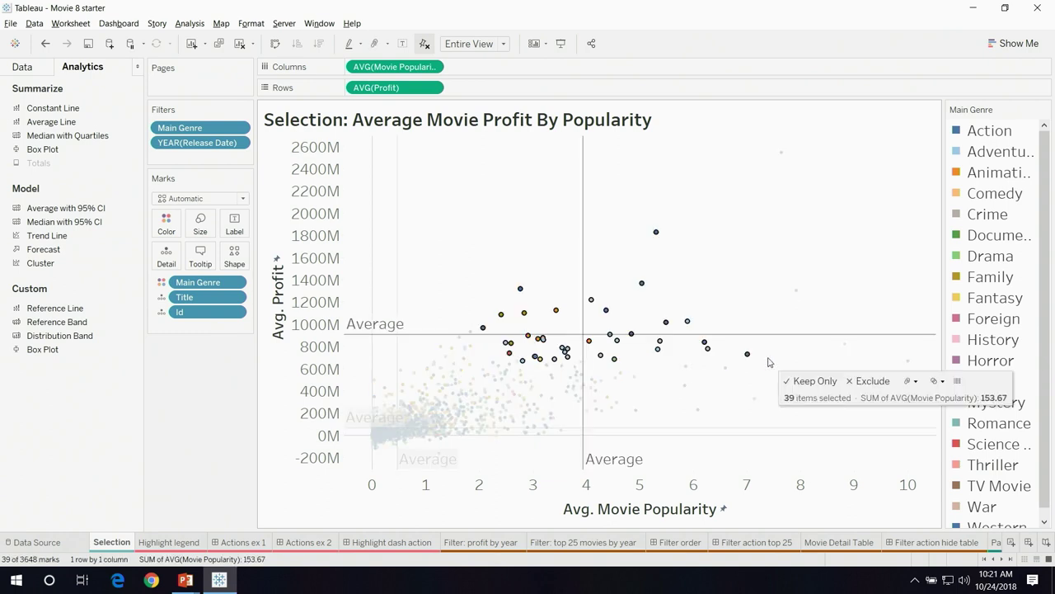
{"action": "left_click", "coordinate": [808, 232]}
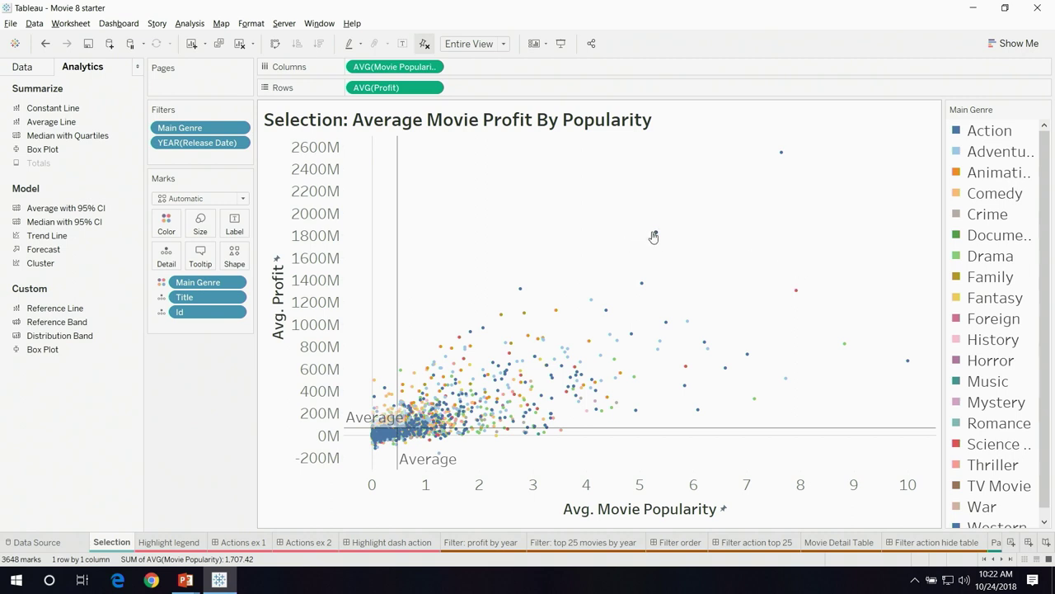
{"action": "mouse_move", "coordinate": [656, 237]}
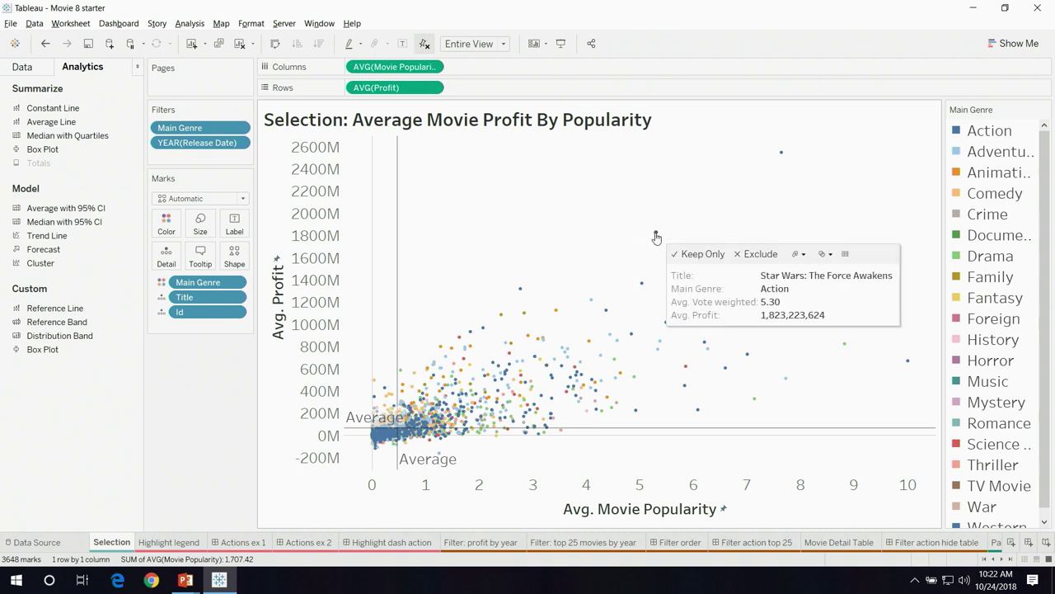
{"action": "left_click", "coordinate": [766, 293]}
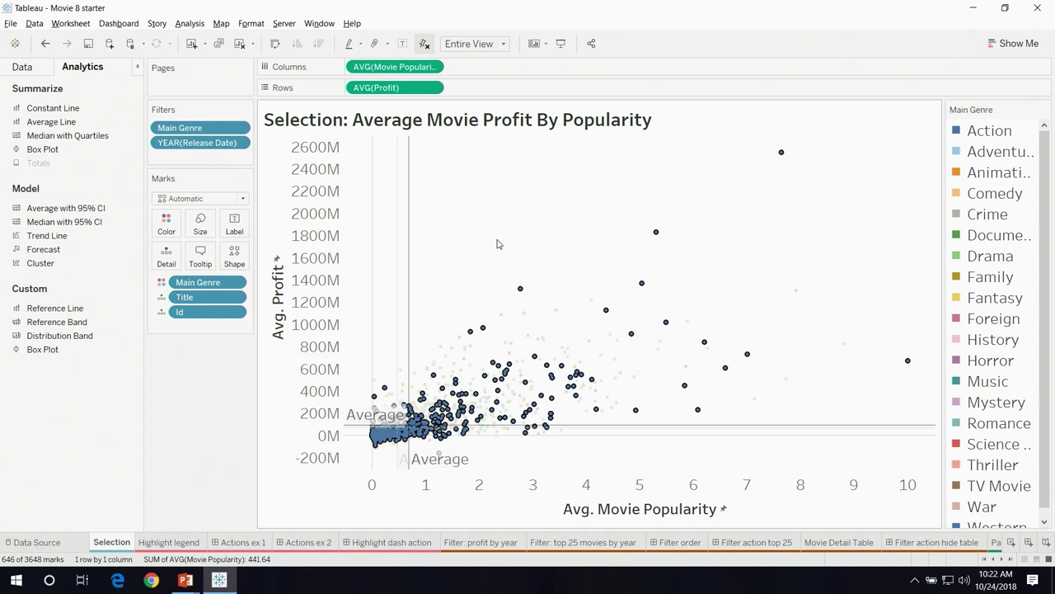
{"action": "left_click", "coordinate": [525, 188]}
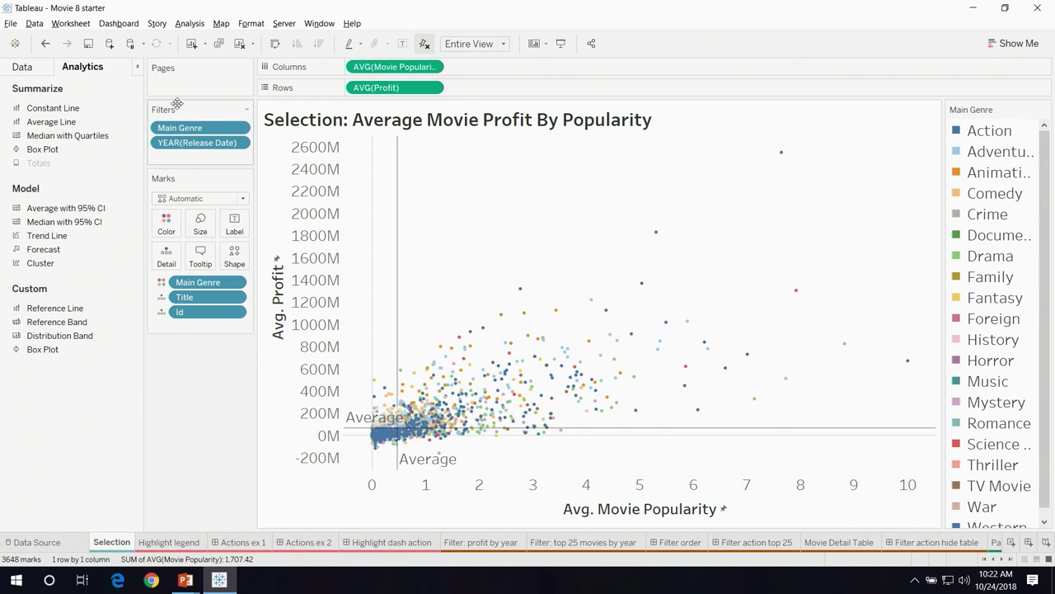
Set the Selection worksheet's view toolbar to Show on Hover
{"action": "left_click", "coordinate": [89, 25]}
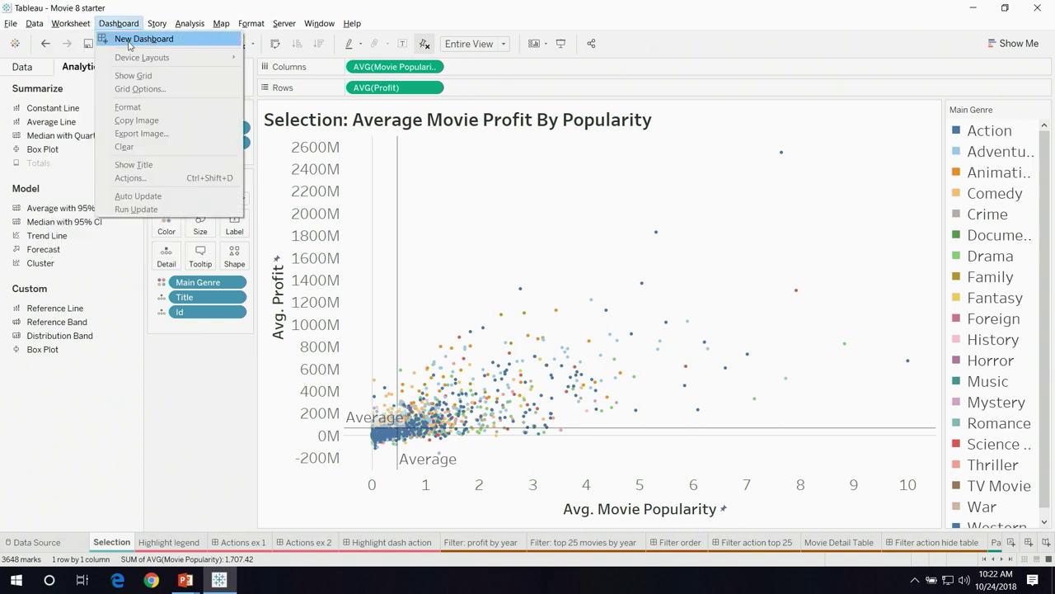
{"action": "mouse_move", "coordinate": [130, 187]}
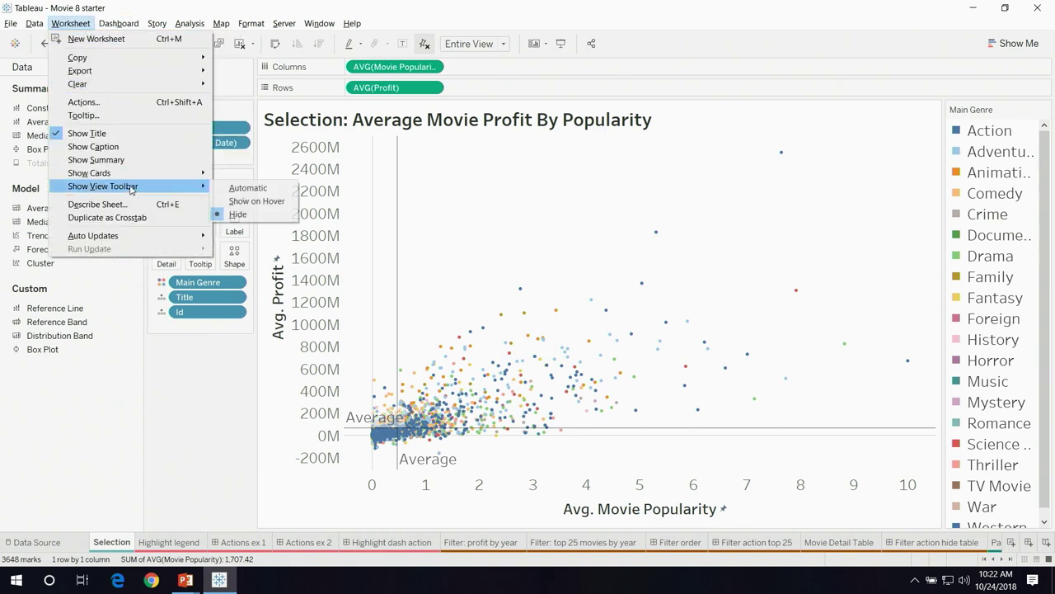
{"action": "left_click", "coordinate": [223, 201]}
Examine a circular group of high-profit marks with the radial selection tool and clear the selection
{"action": "mouse_move", "coordinate": [355, 210]}
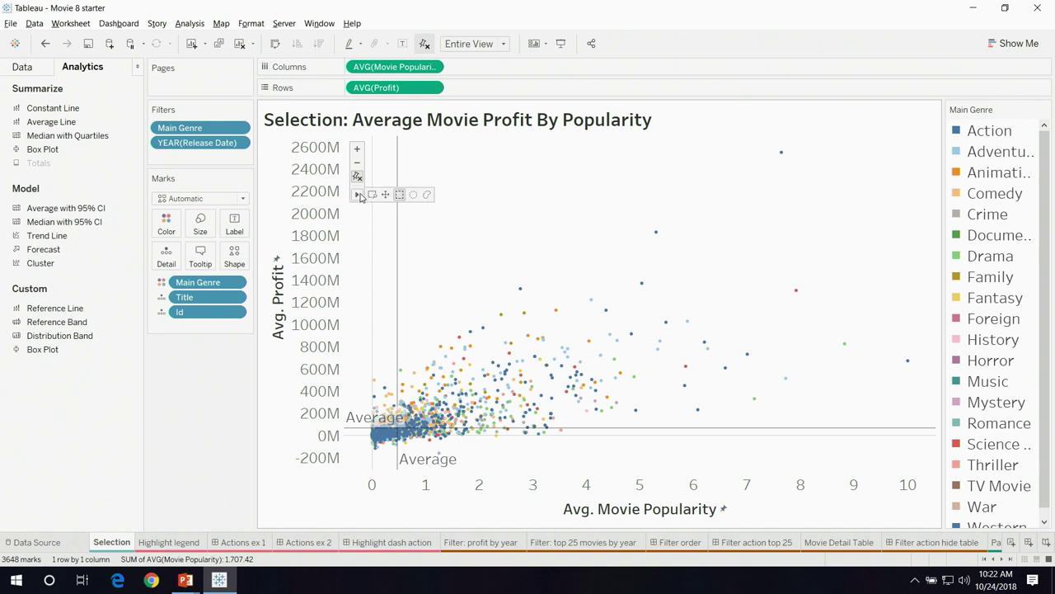
{"action": "left_click", "coordinate": [413, 196]}
{"action": "left_click_drag", "start_coordinate": [617, 202], "coordinate": [745, 288]}
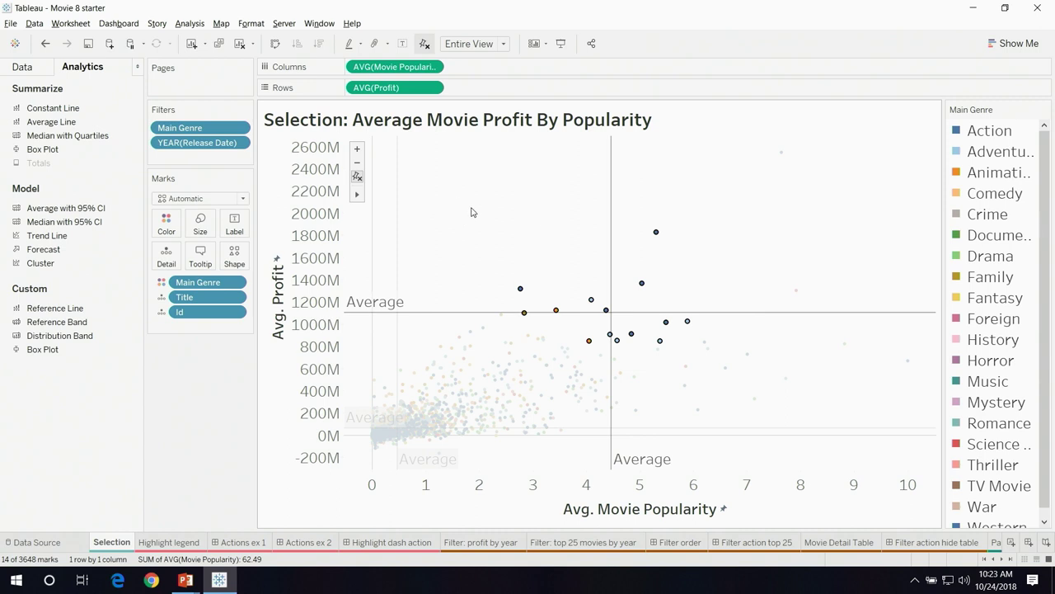
{"action": "left_click", "coordinate": [497, 212]}
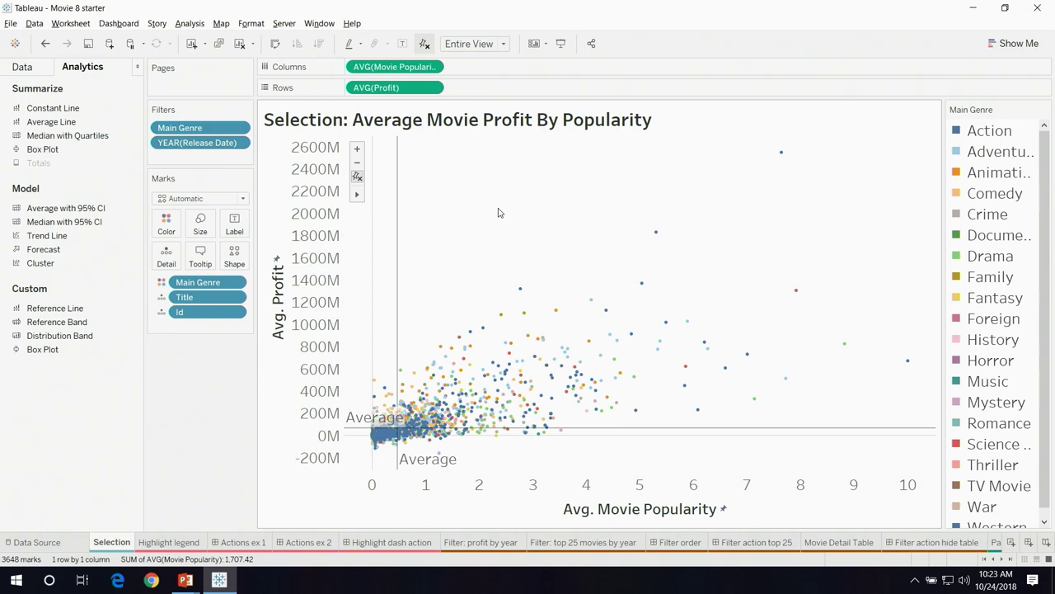
{"action": "key", "text": "alt+Tab"}
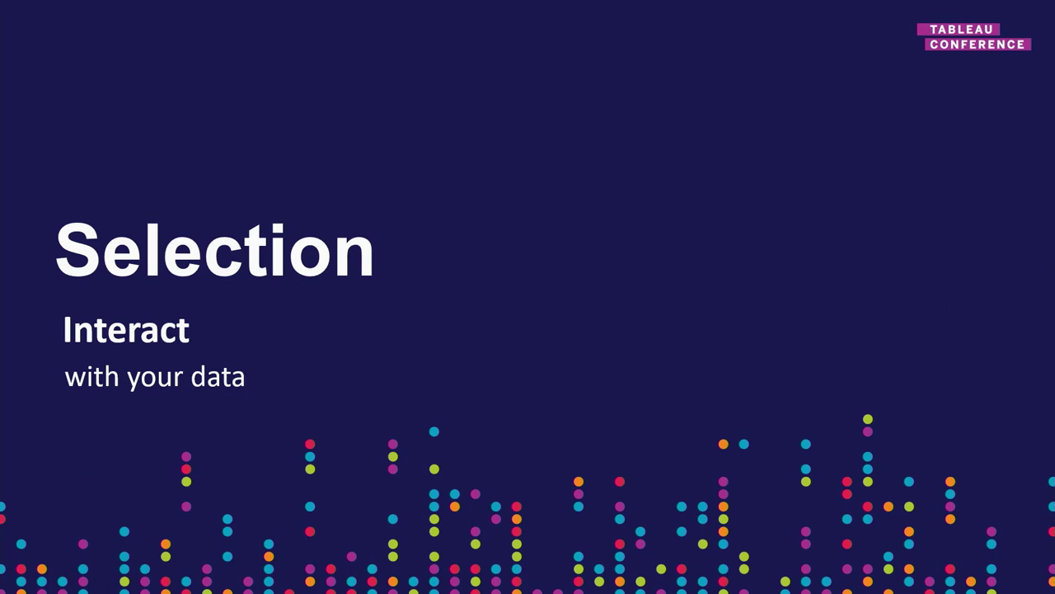
{"action": "key", "text": "Right"}
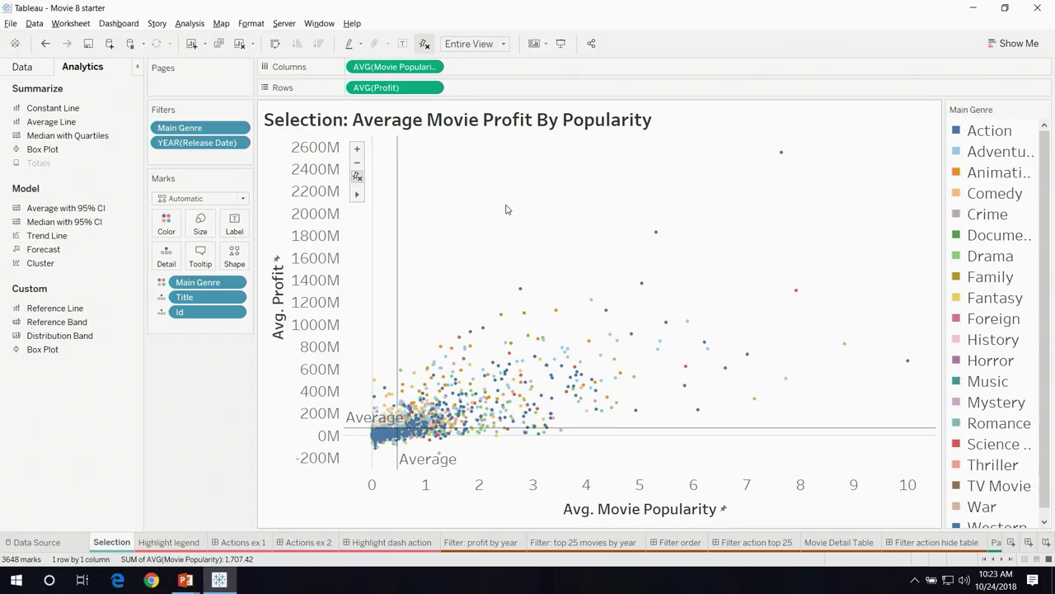
Turn on highlighting for the Main Genre legend in the Highlight legend worksheet
{"action": "left_click", "coordinate": [173, 542]}
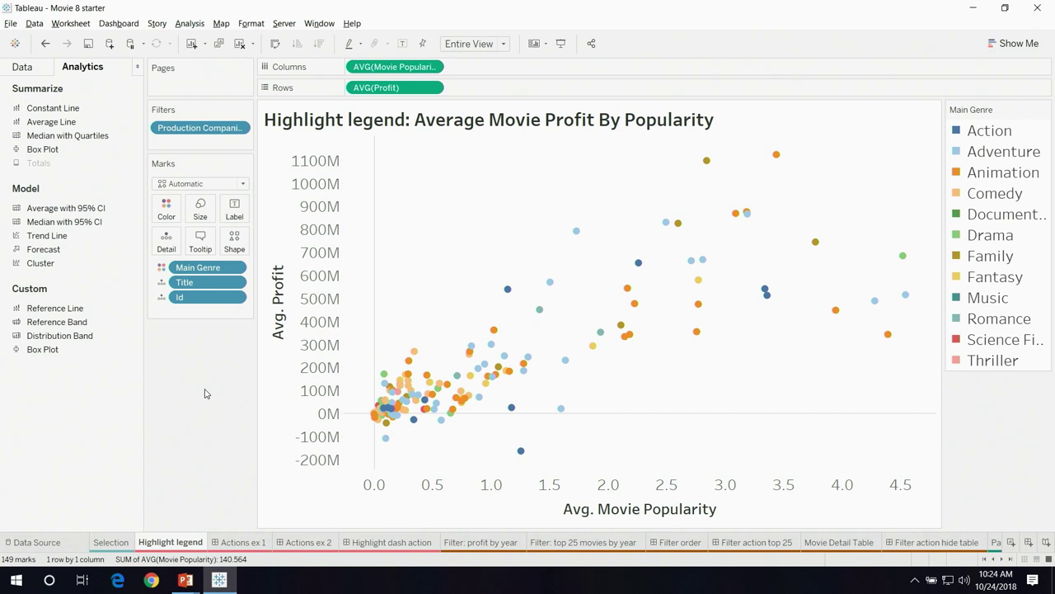
{"action": "left_click", "coordinate": [1033, 111]}
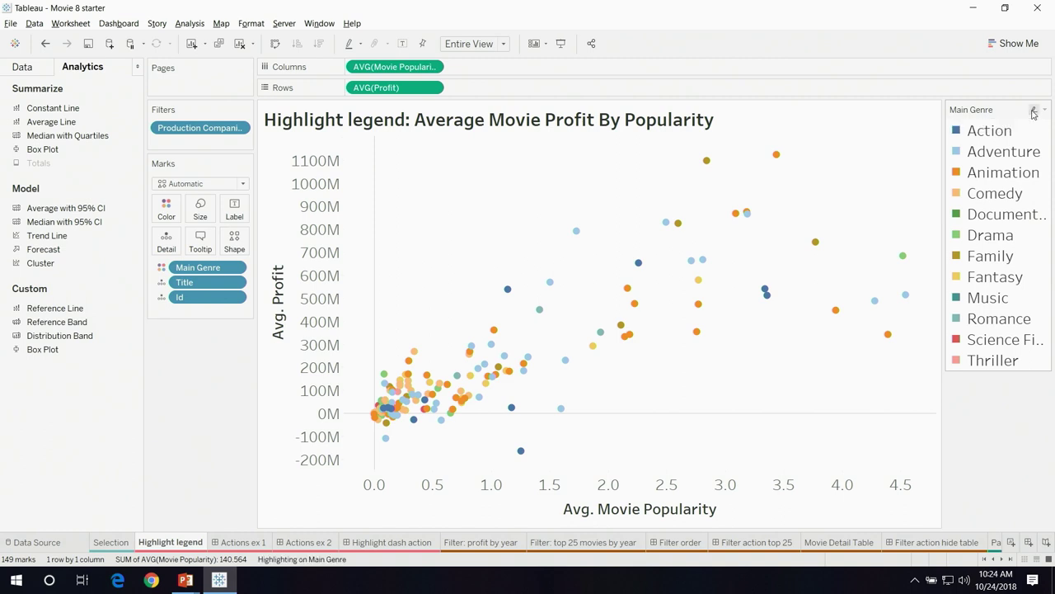
Highlight the Adventure movies from the genre legend and again from The Jungle Book mark, clearing the highlight each time
{"action": "left_click", "coordinate": [1015, 157]}
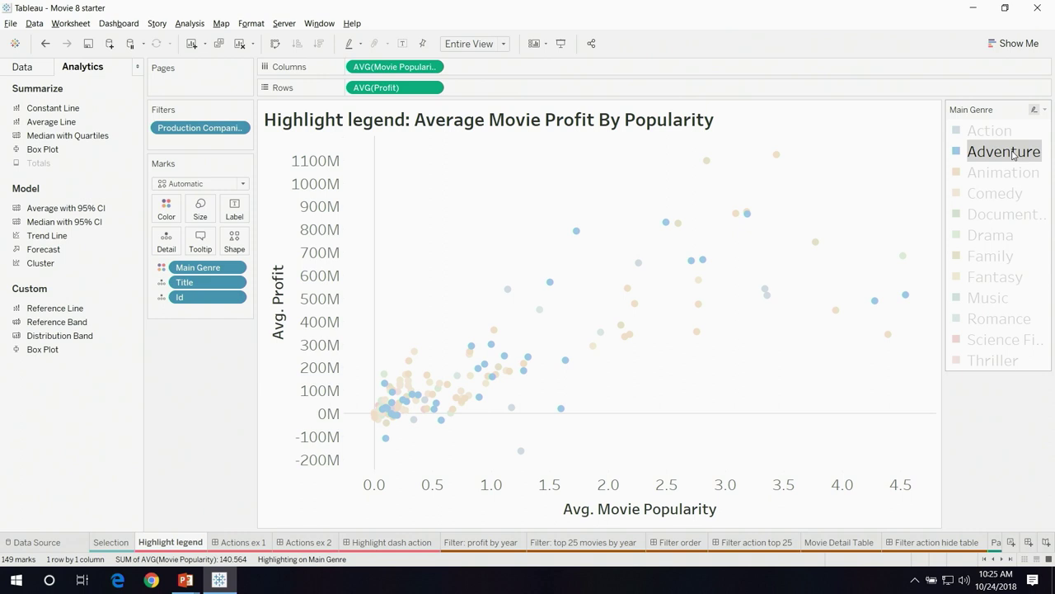
{"action": "left_click", "coordinate": [851, 176]}
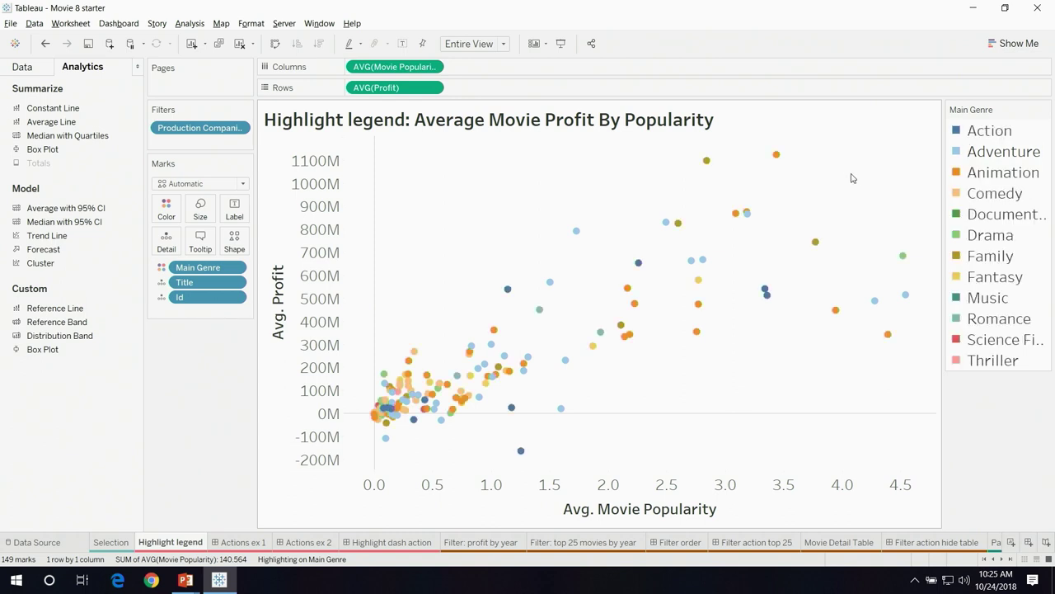
{"action": "left_click", "coordinate": [577, 232]}
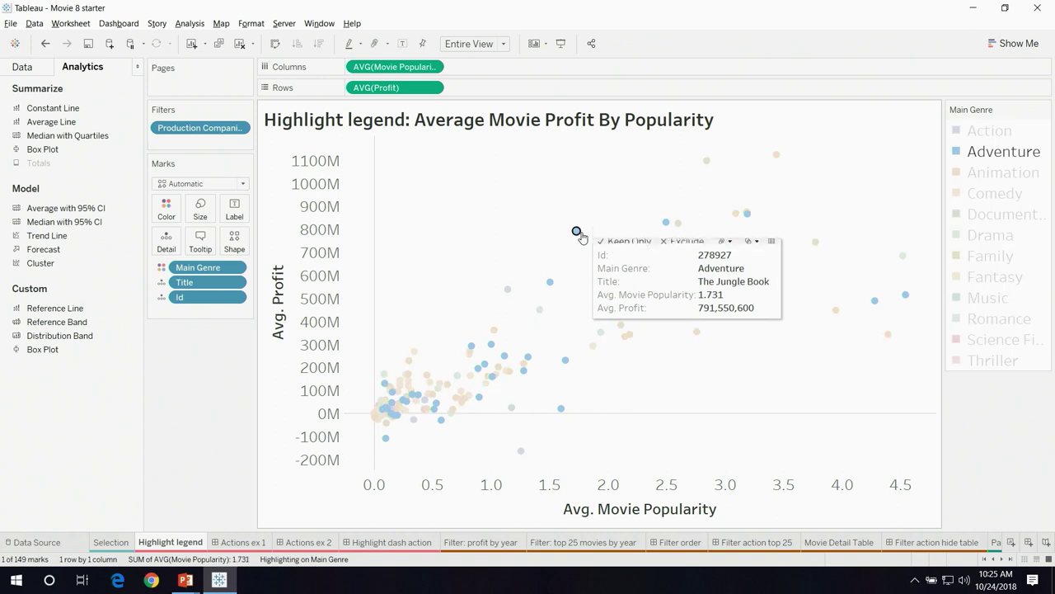
{"action": "left_click", "coordinate": [592, 187]}
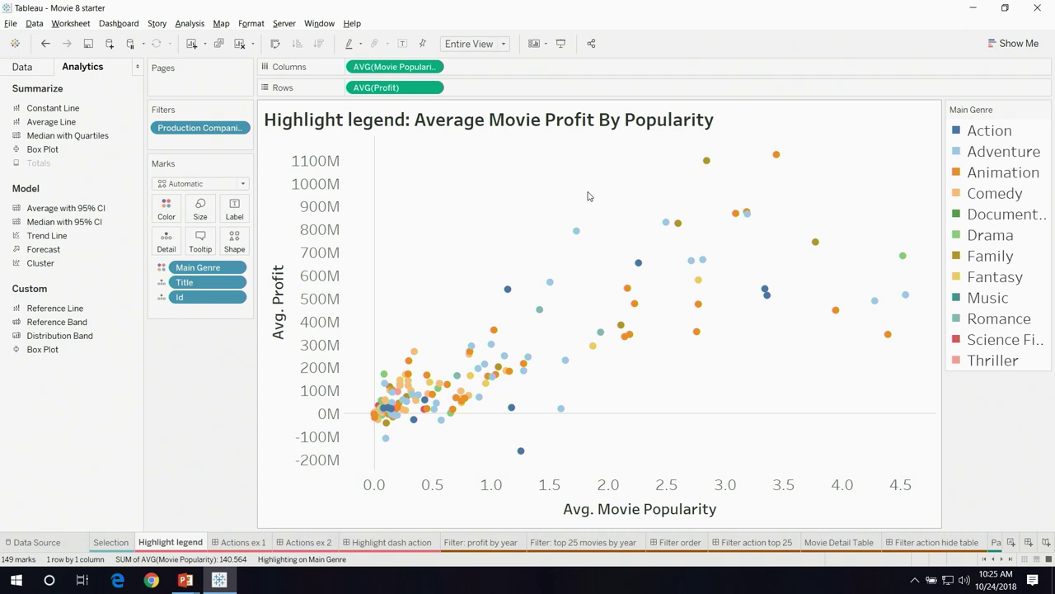
View the Actions ex 1 dashboard
{"action": "left_click", "coordinate": [247, 543]}
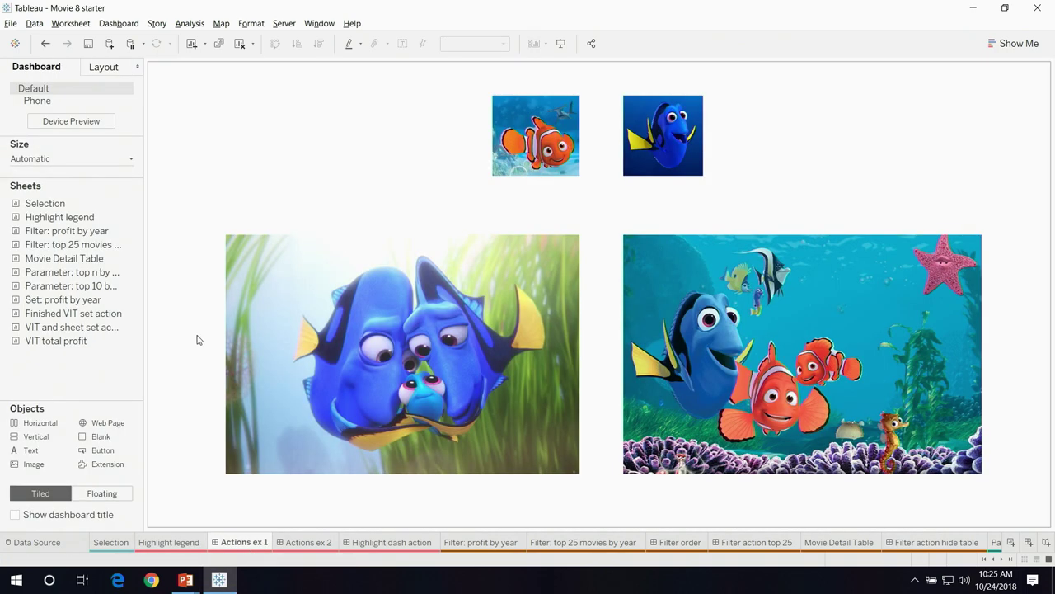
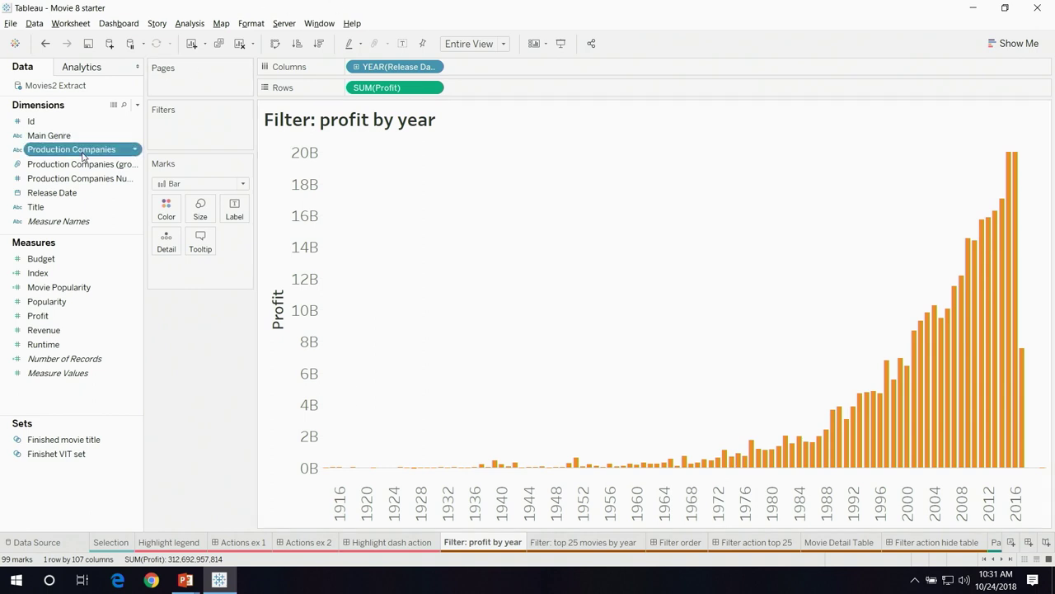
Add a Production Companies filter with all values selected to the profit by year chart and show its filter card
{"action": "left_click_drag", "start_coordinate": [82, 150], "coordinate": [195, 137]}
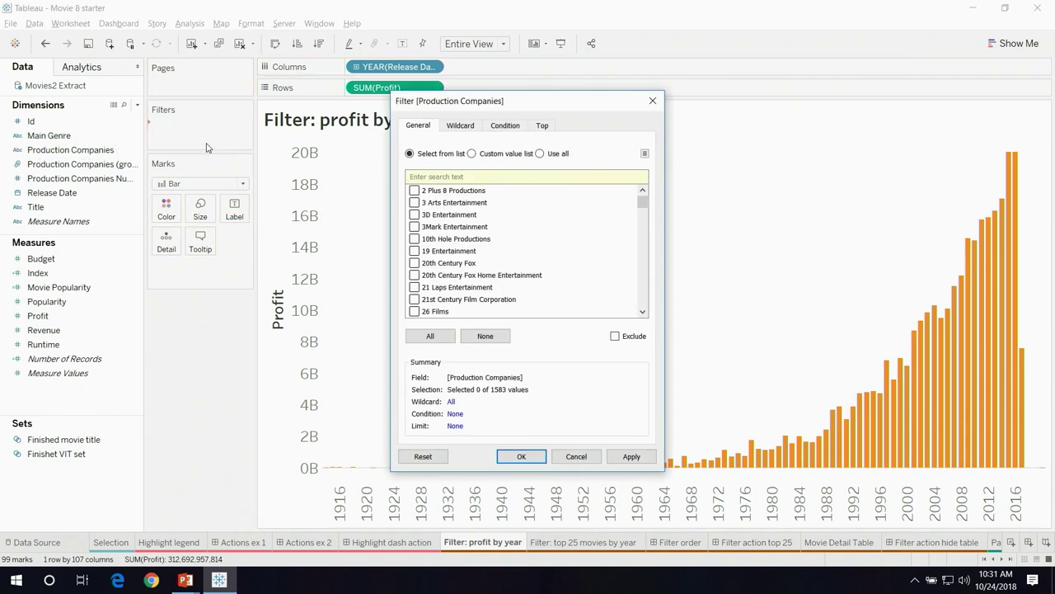
{"action": "left_click", "coordinate": [430, 335]}
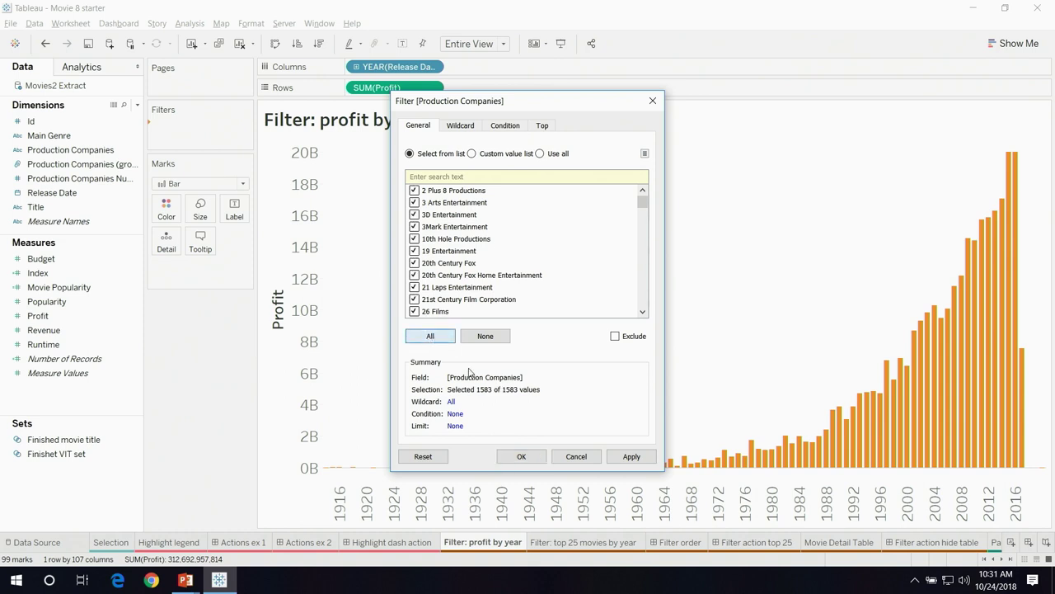
{"action": "left_click", "coordinate": [522, 457]}
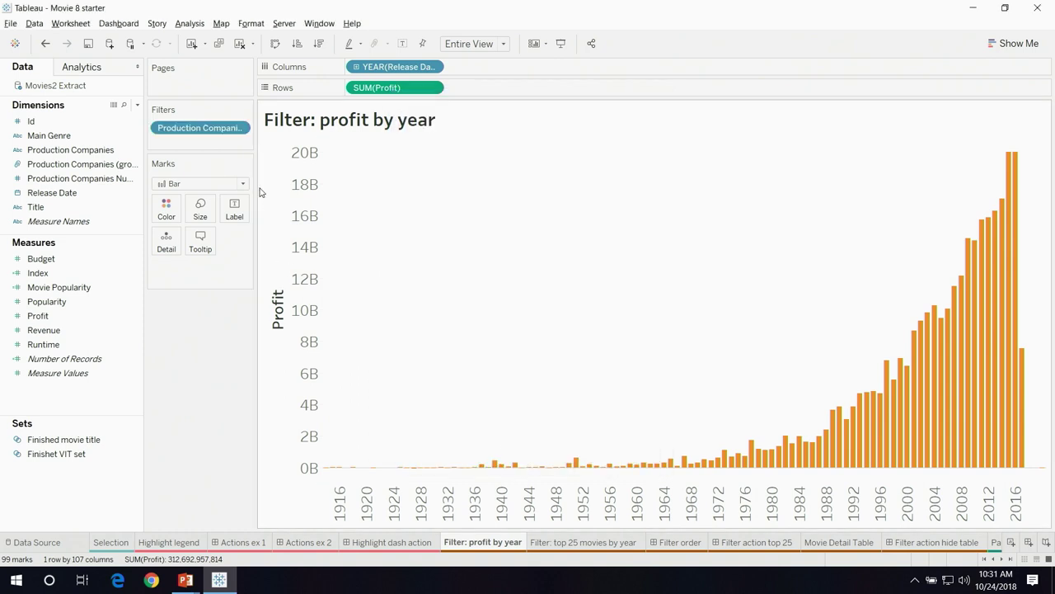
{"action": "left_click", "coordinate": [240, 127]}
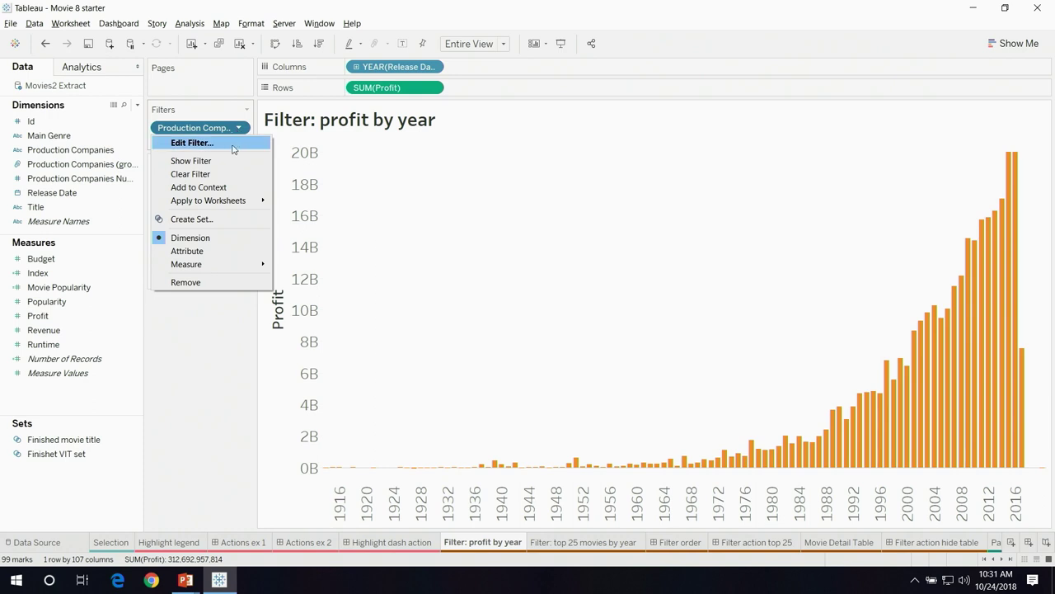
{"action": "left_click", "coordinate": [224, 164]}
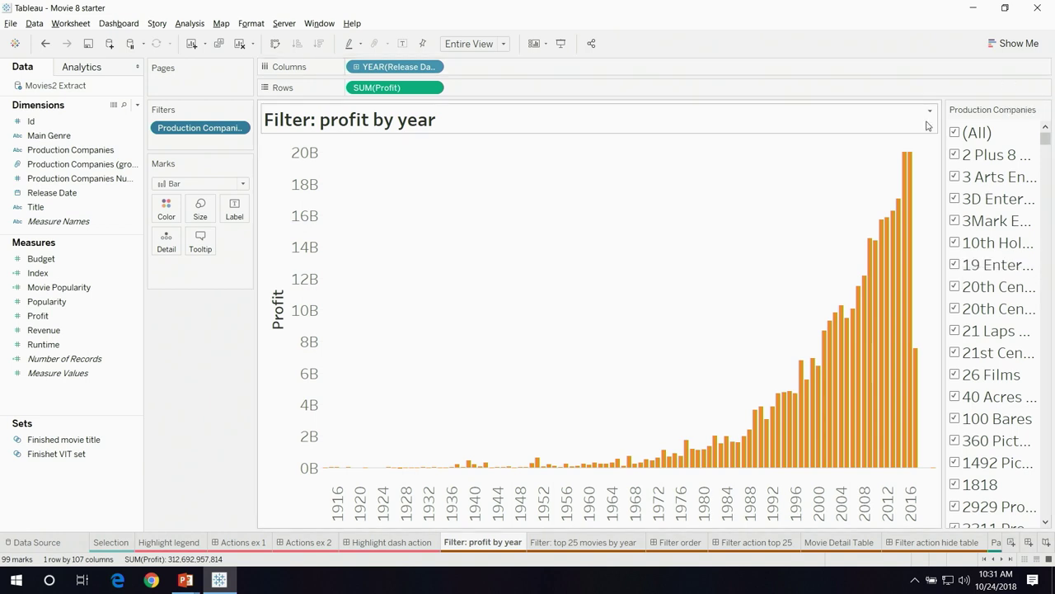
Deselect all production companies, search the filter for "disney", and include every matching Walt Disney company
{"action": "left_click", "coordinate": [954, 132]}
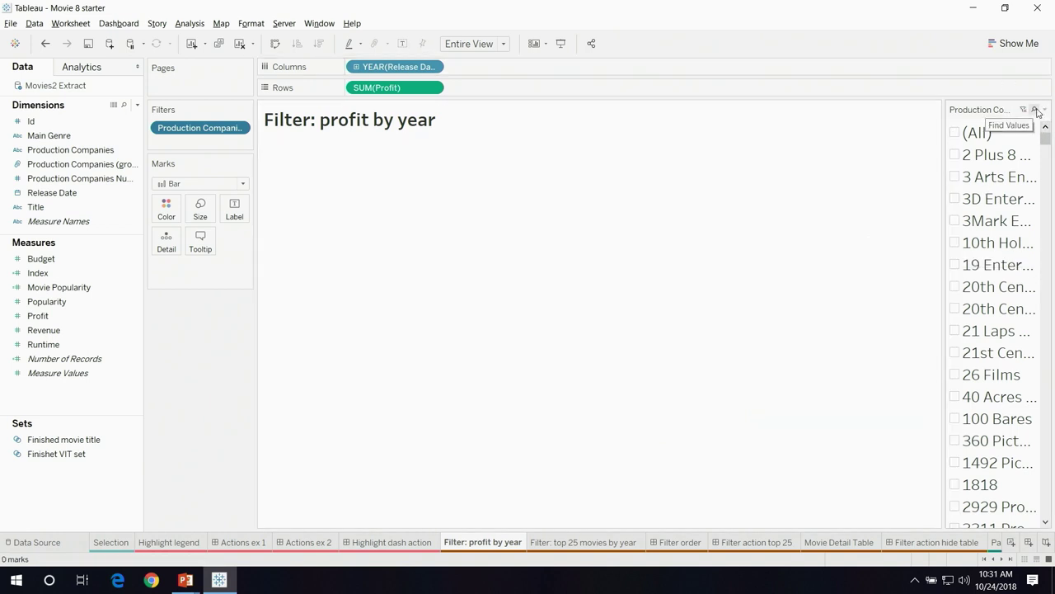
{"action": "left_click", "coordinate": [1035, 111]}
{"action": "type", "text": "disne"}
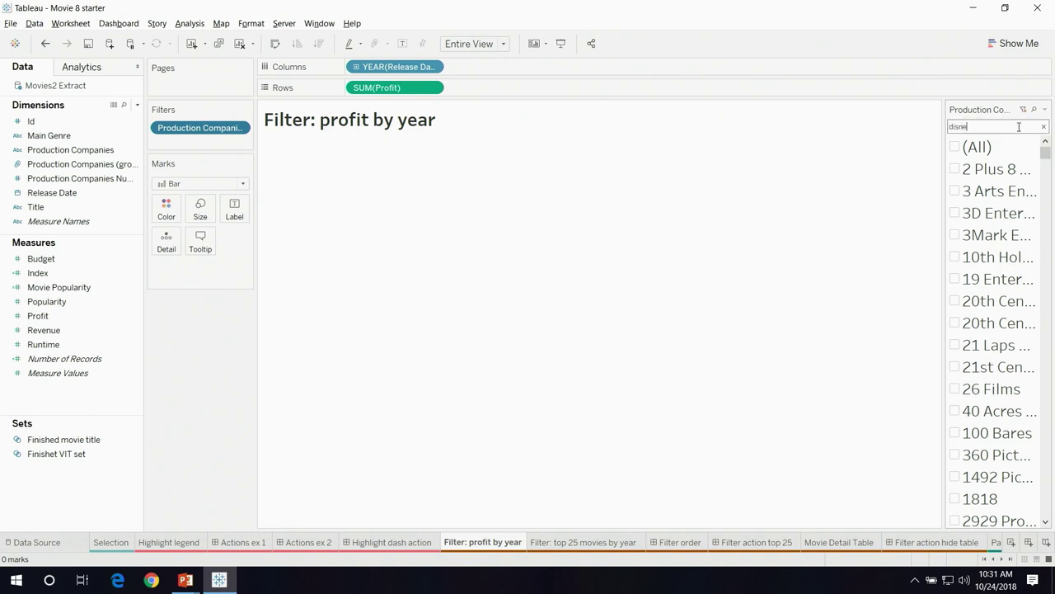
{"action": "type", "text": "y"}
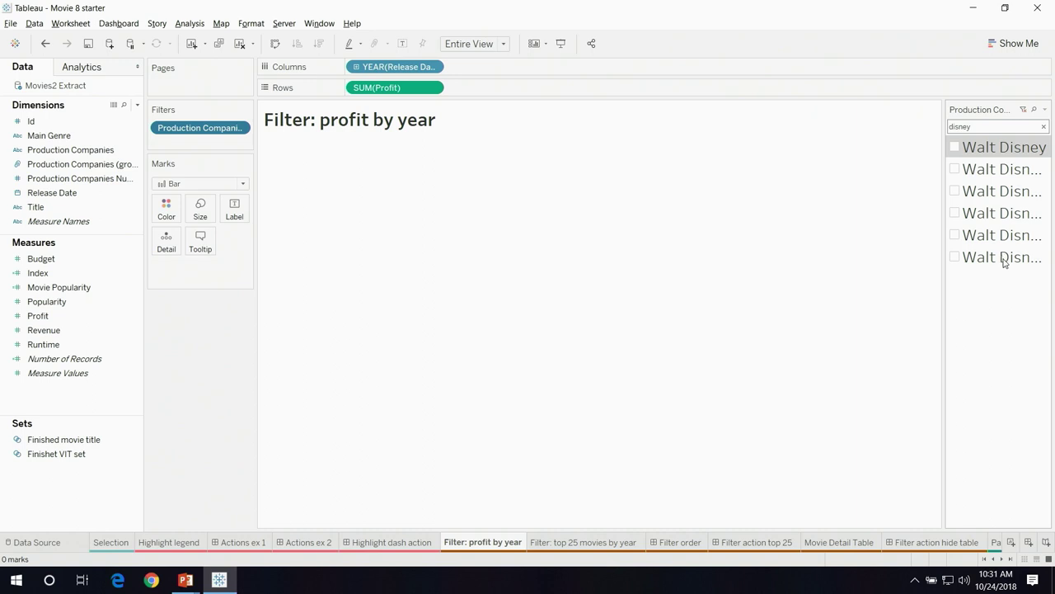
{"action": "left_click", "coordinate": [1004, 257], "text": "shift"}
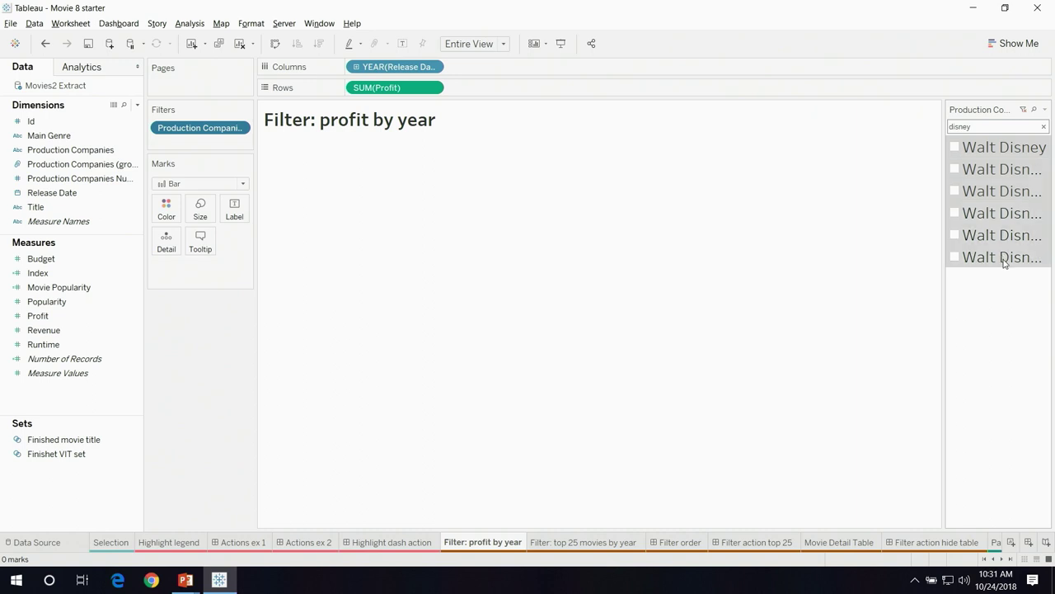
{"action": "left_click", "coordinate": [954, 193]}
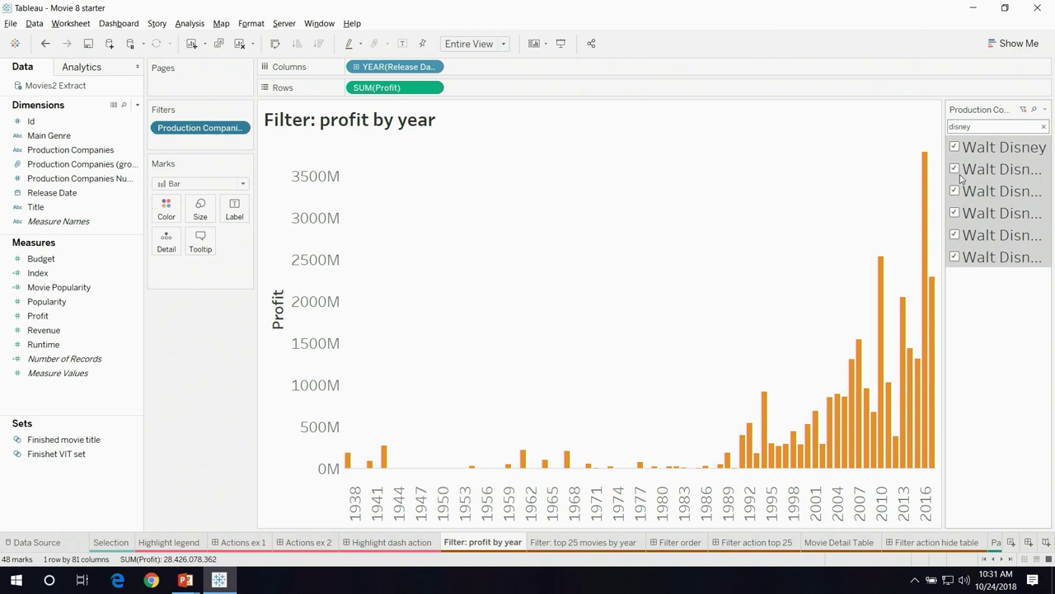
Clear the "disney" search in the Production Companies filter and customize its card to show an Apply button
{"action": "left_click", "coordinate": [1044, 130]}
{"action": "left_click", "coordinate": [1044, 128]}
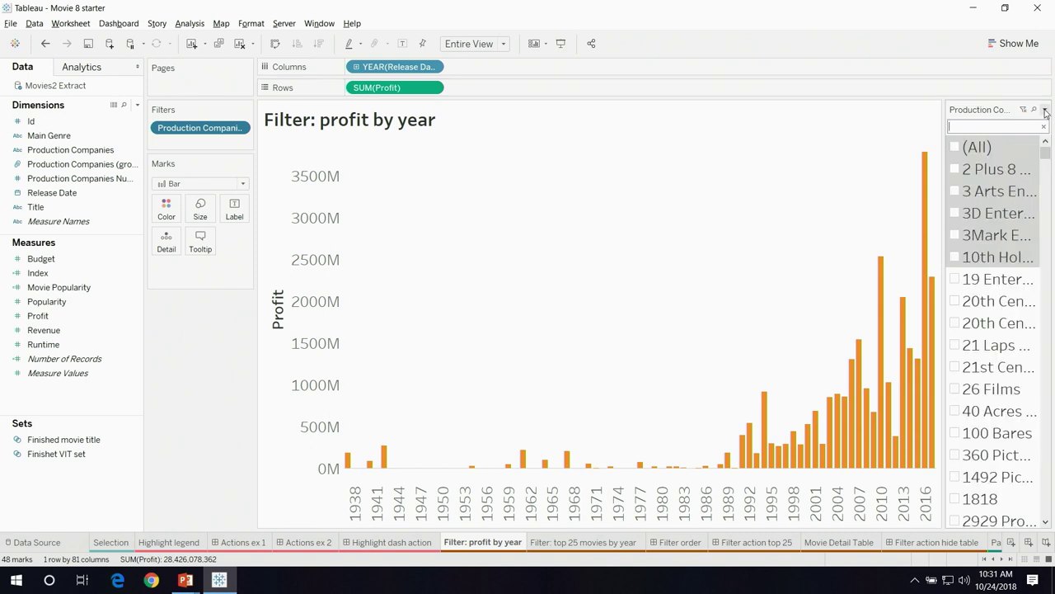
{"action": "left_click", "coordinate": [1045, 110]}
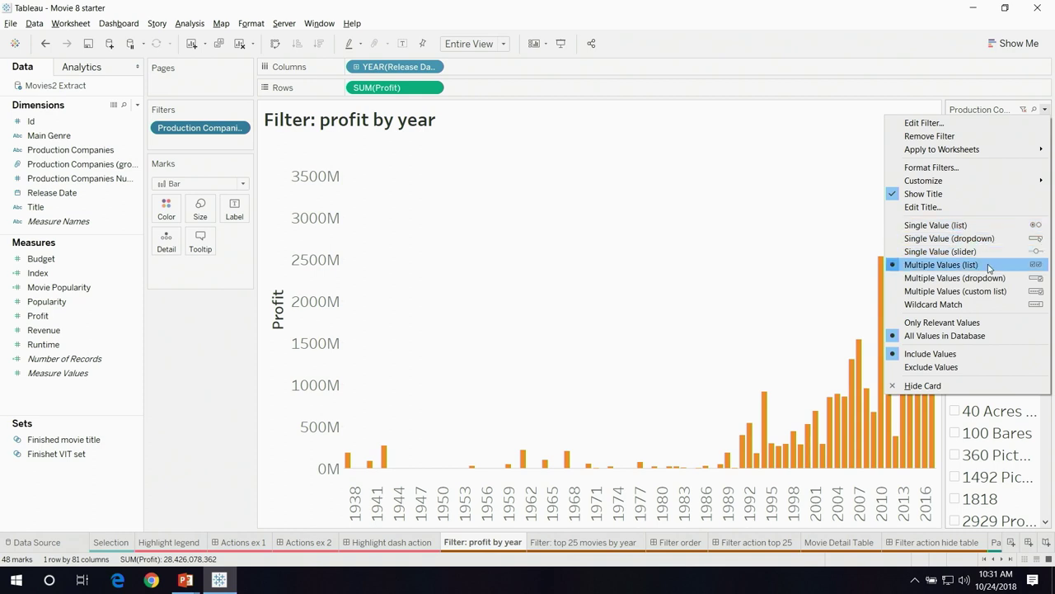
{"action": "mouse_move", "coordinate": [935, 186]}
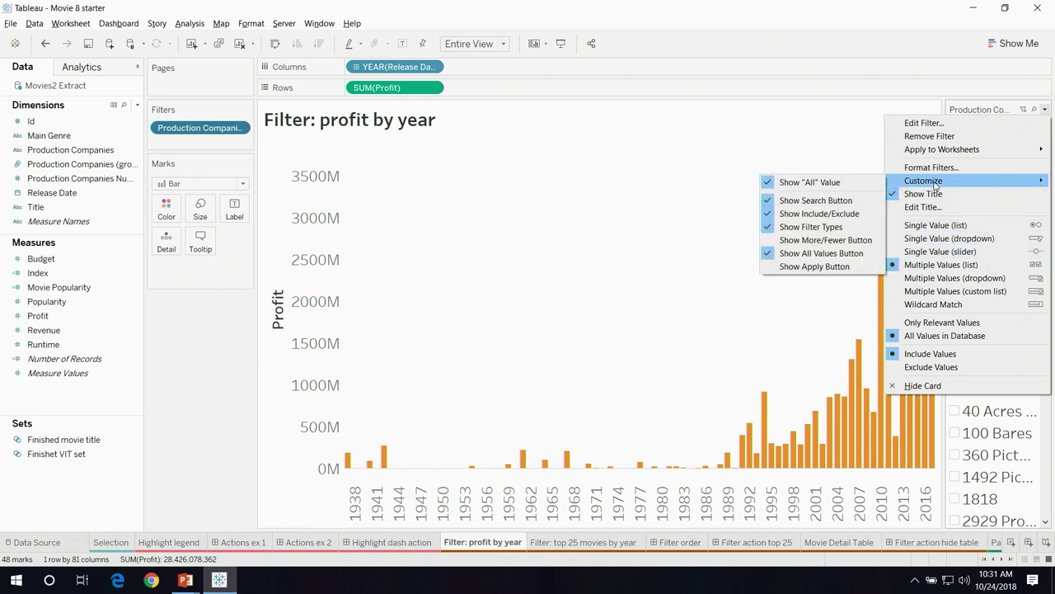
{"action": "left_click", "coordinate": [842, 269]}
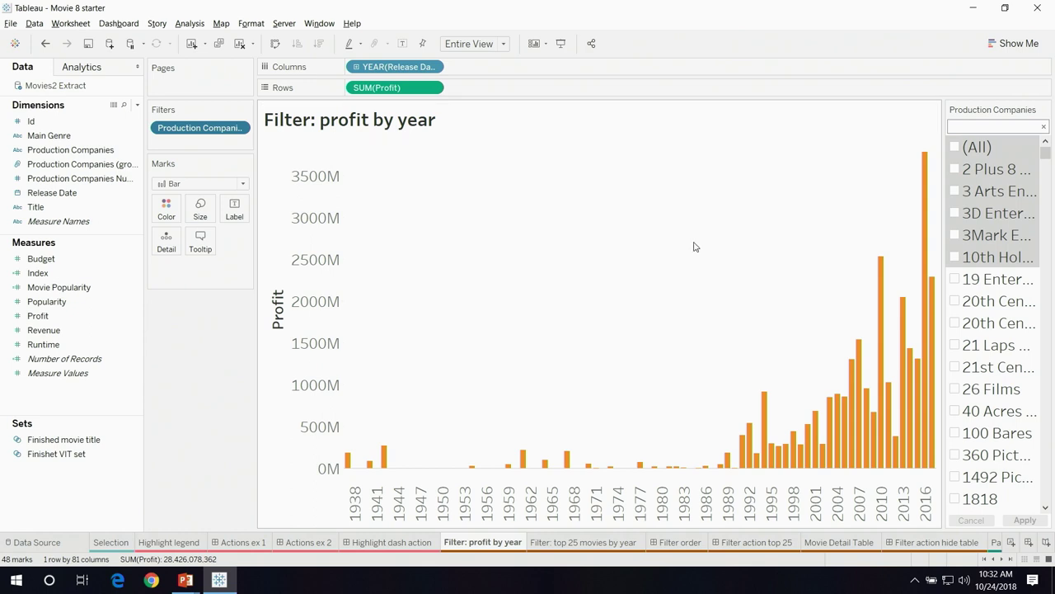
Include the four consecutive production companies from "19 Enter..." through "21 Laps ..." in the filter and apply the selection
{"action": "left_click", "coordinate": [955, 279]}
{"action": "left_click", "coordinate": [956, 302]}
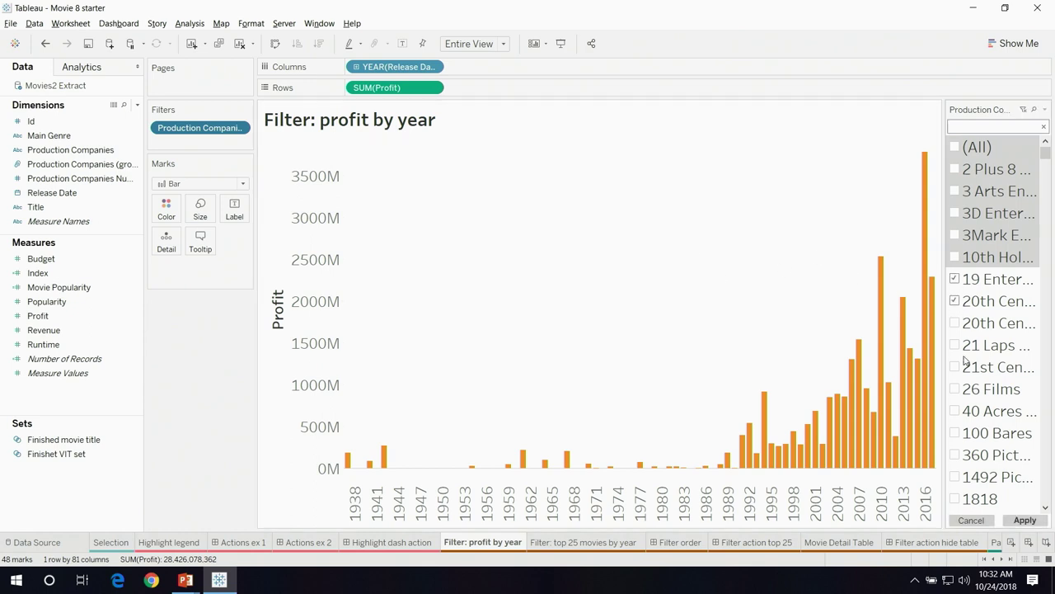
{"action": "left_click", "coordinate": [956, 324]}
{"action": "left_click", "coordinate": [957, 347]}
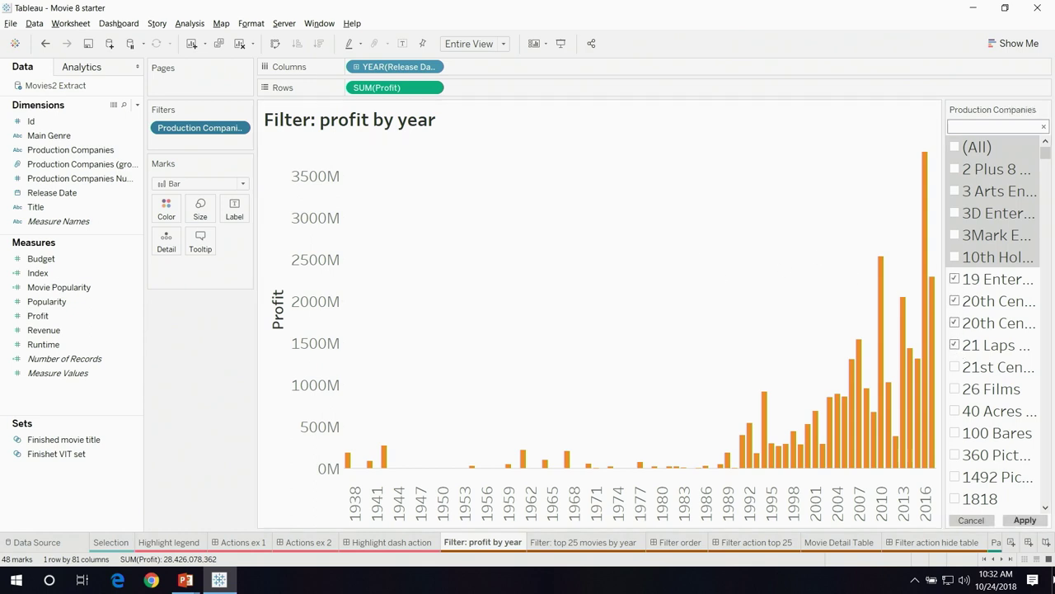
{"action": "left_click", "coordinate": [1025, 519]}
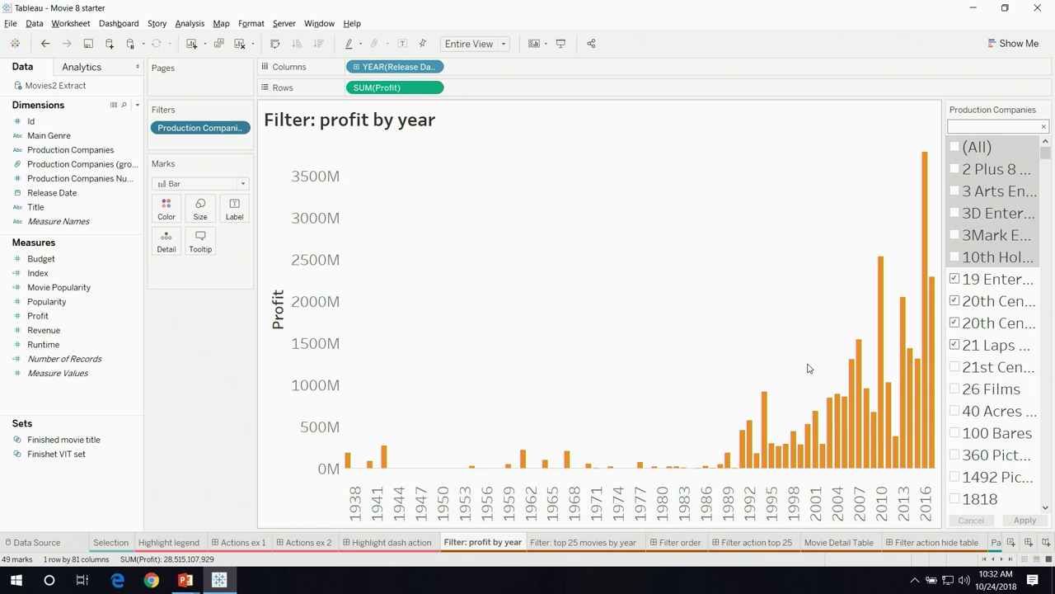
On the Filter: top 25 movies by year sheet, filter Title to the top 25 by average Profit
{"action": "left_click", "coordinate": [611, 543]}
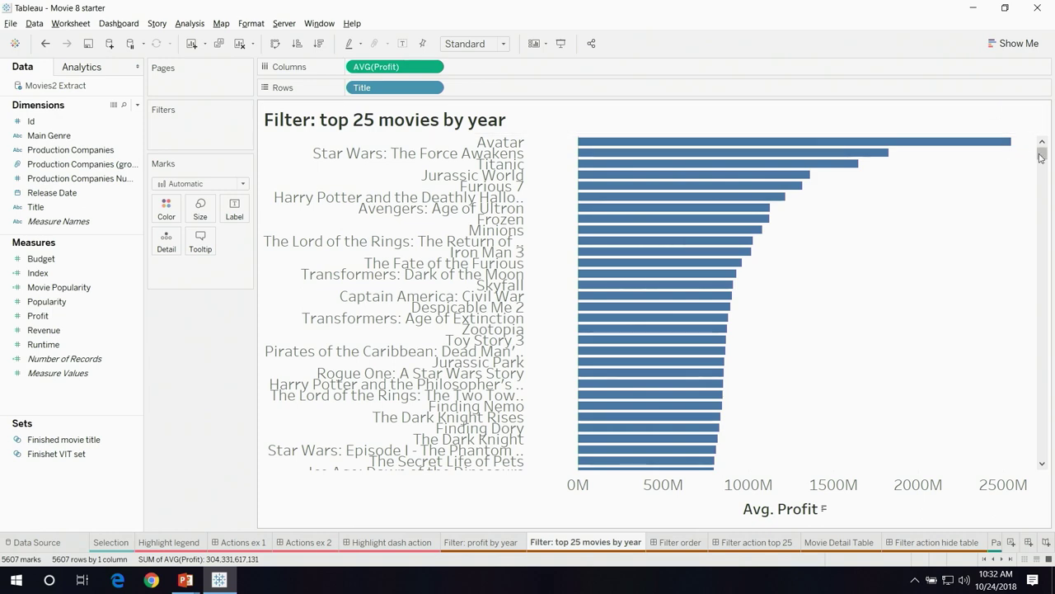
{"action": "mouse_move", "coordinate": [1042, 152]}
{"action": "left_mouse_down"}
{"action": "mouse_move", "coordinate": [1042, 219]}
{"action": "mouse_move", "coordinate": [1042, 148]}
{"action": "left_mouse_up"}
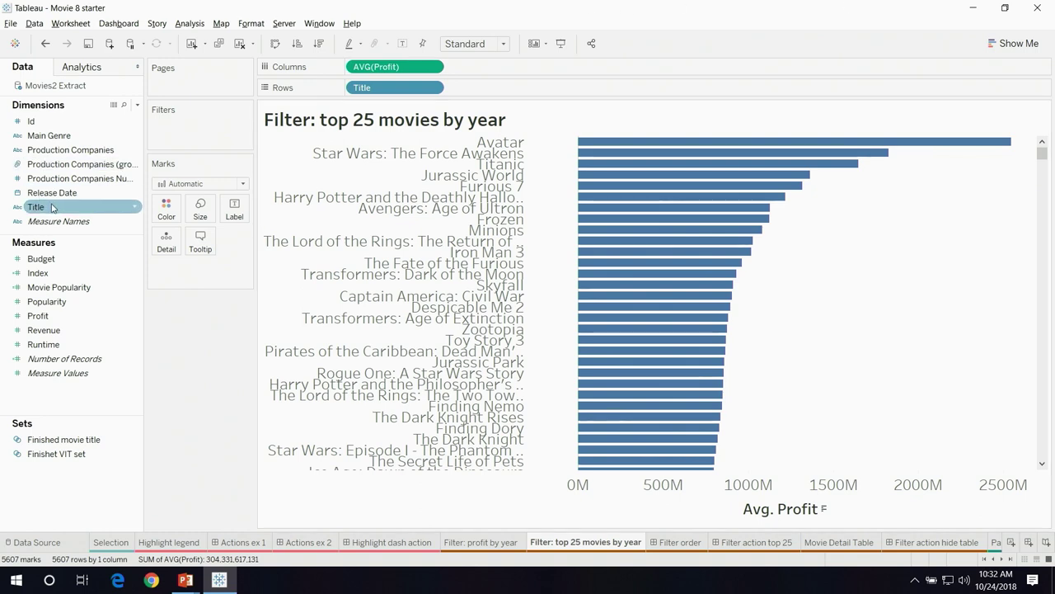
{"action": "left_click_drag", "start_coordinate": [45, 207], "coordinate": [177, 141]}
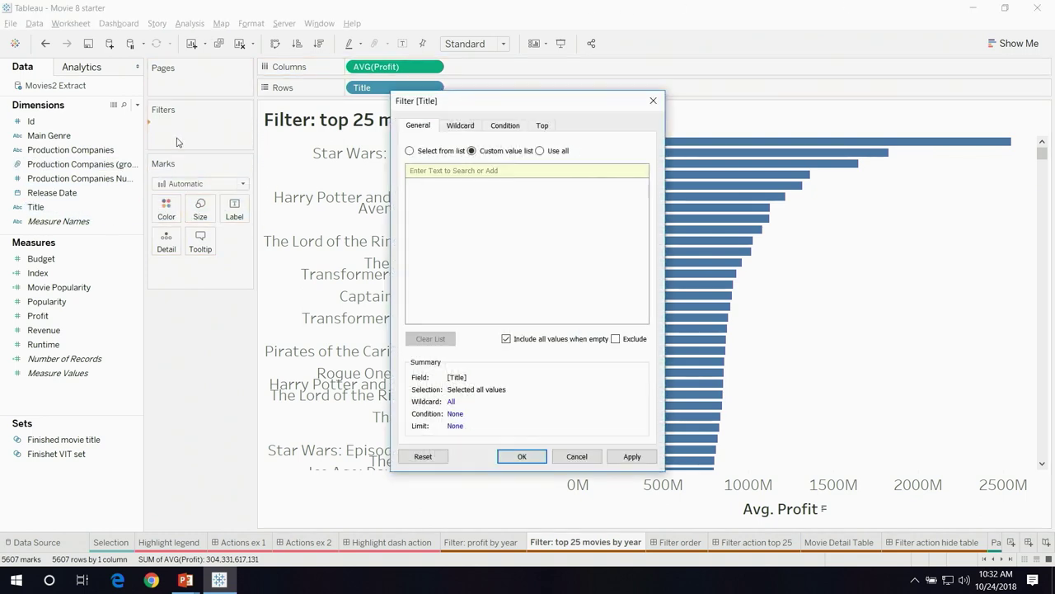
{"action": "left_click", "coordinate": [543, 125]}
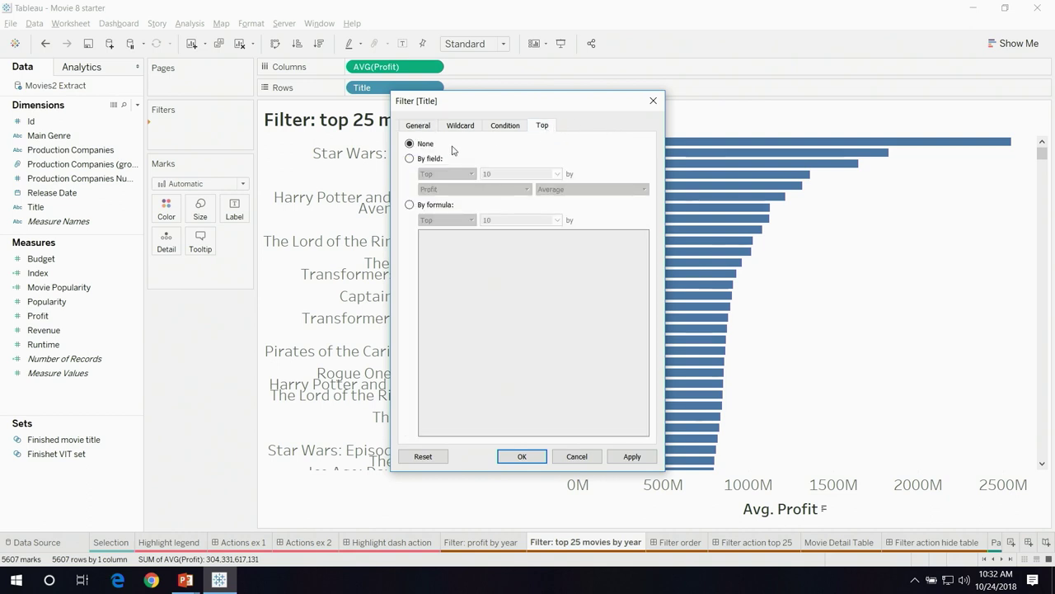
{"action": "left_click", "coordinate": [410, 158]}
{"action": "type", "text": "25"}
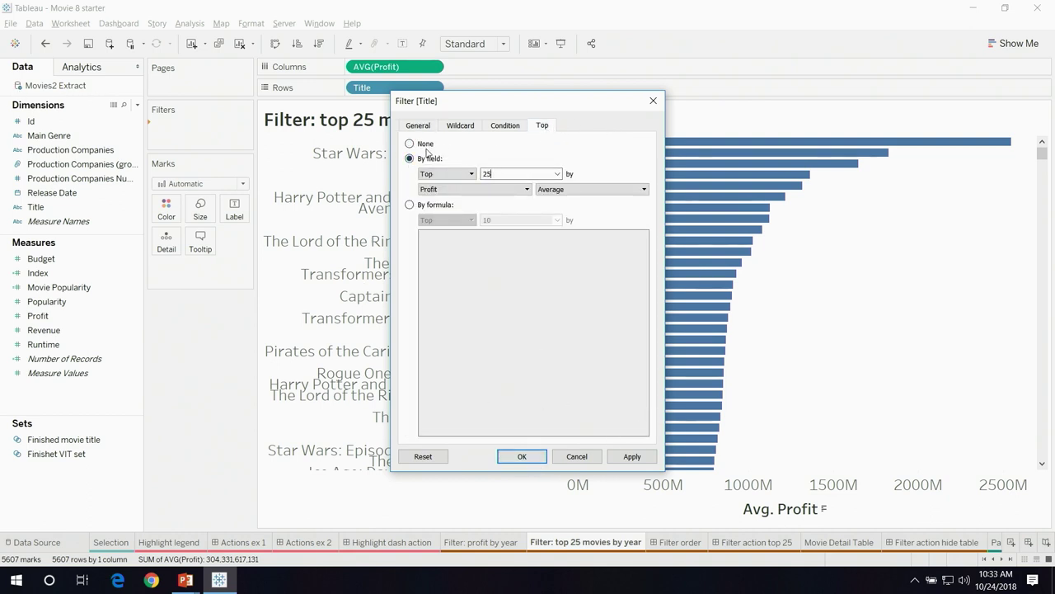
{"action": "left_click", "coordinate": [511, 462]}
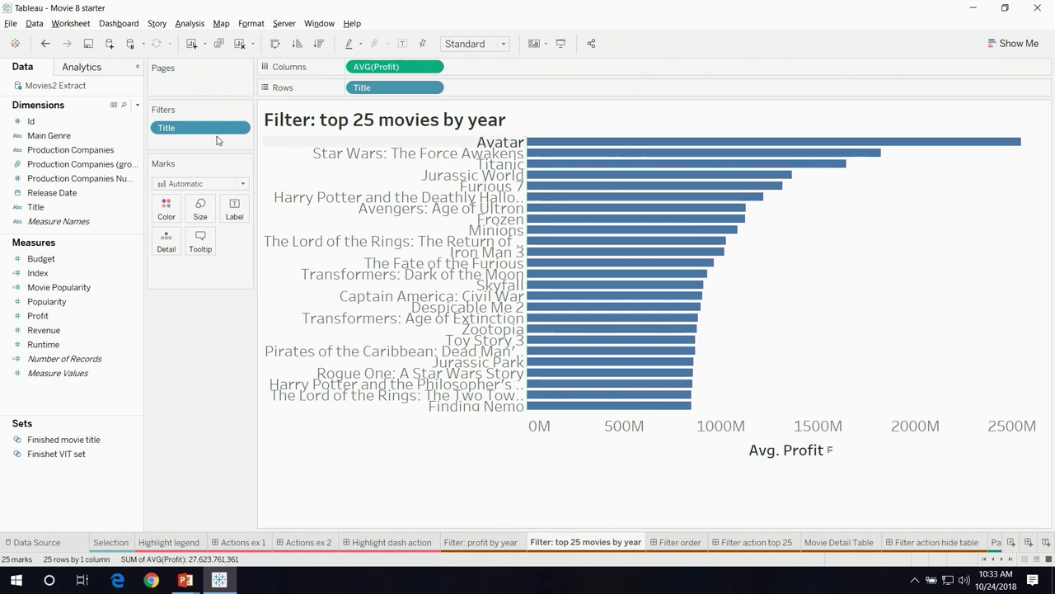
Add a Production Companies filter with all values to the top 25 movies sheet and show its card as a multiple values list
{"action": "left_click_drag", "start_coordinate": [79, 149], "coordinate": [189, 146]}
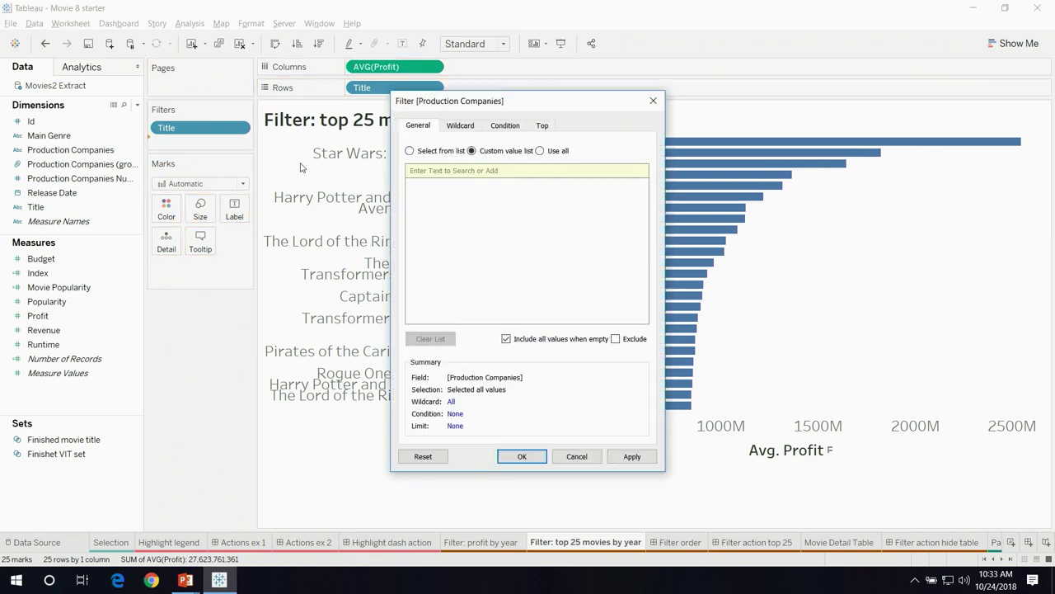
{"action": "left_click", "coordinate": [517, 452]}
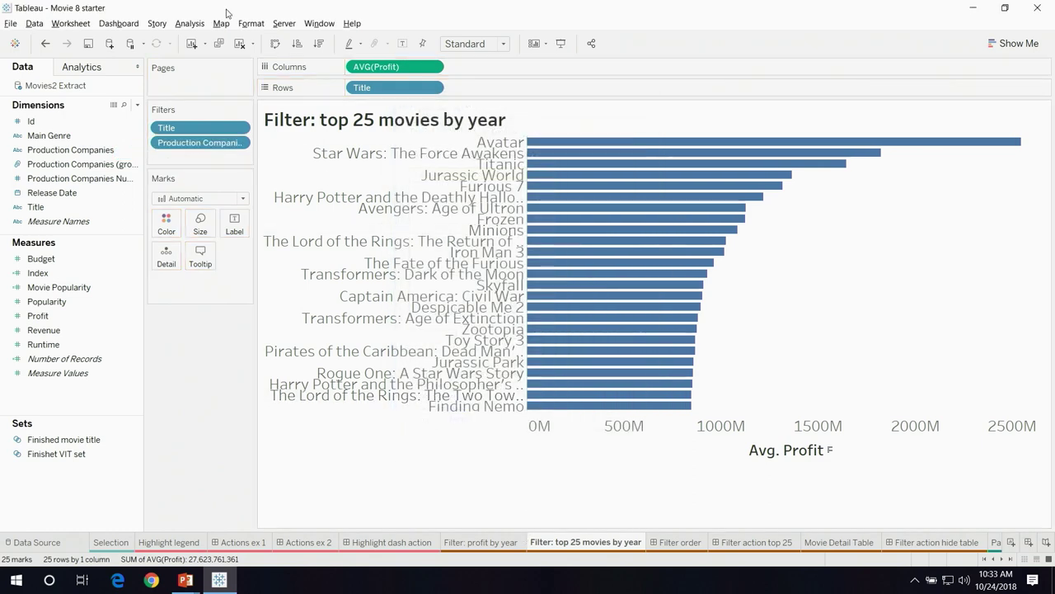
{"action": "left_click", "coordinate": [238, 143]}
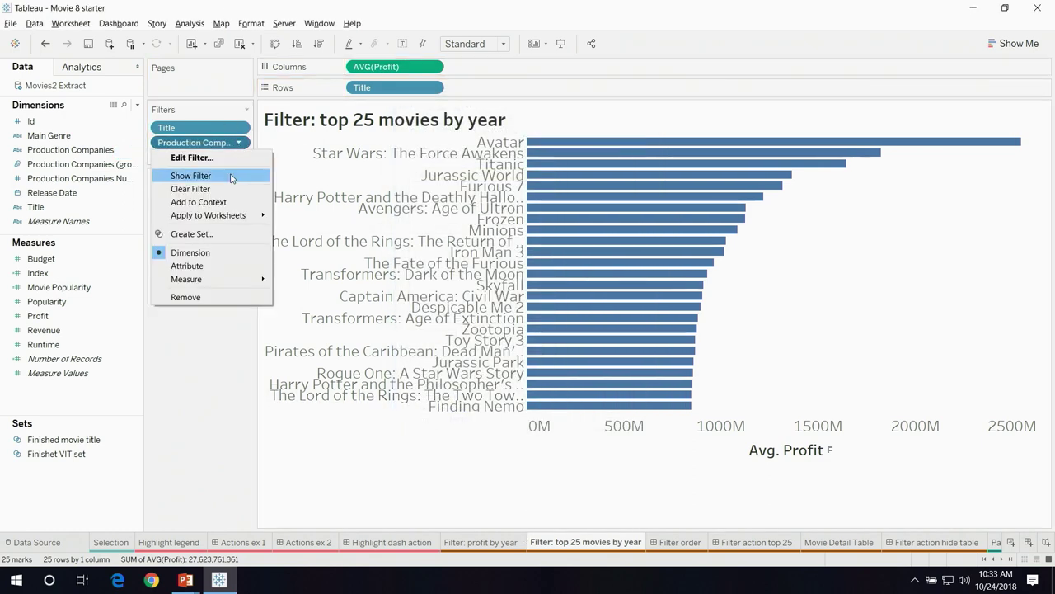
{"action": "left_click", "coordinate": [231, 175]}
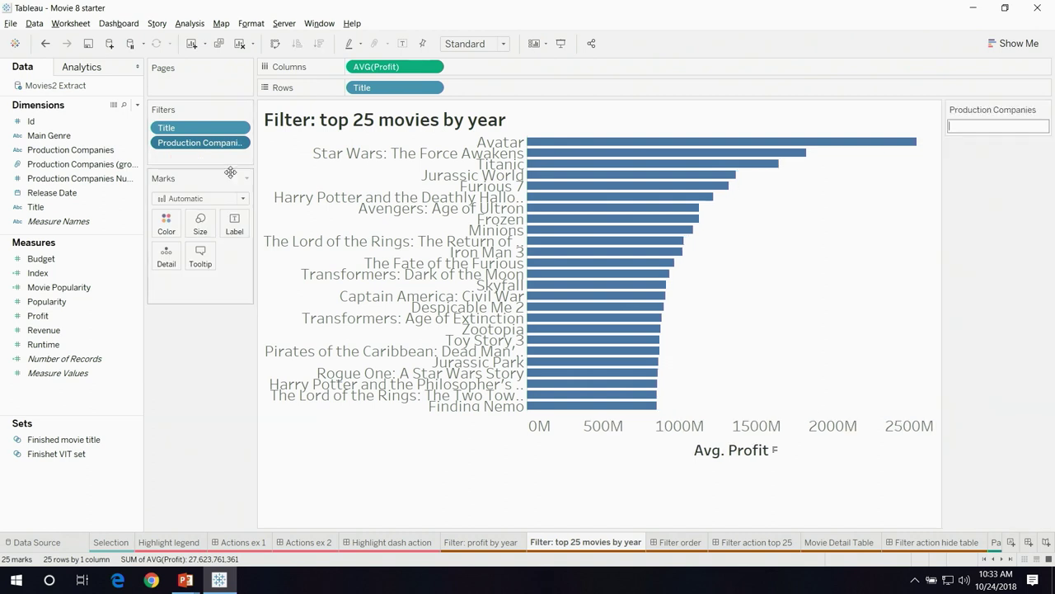
{"action": "left_click", "coordinate": [1044, 111]}
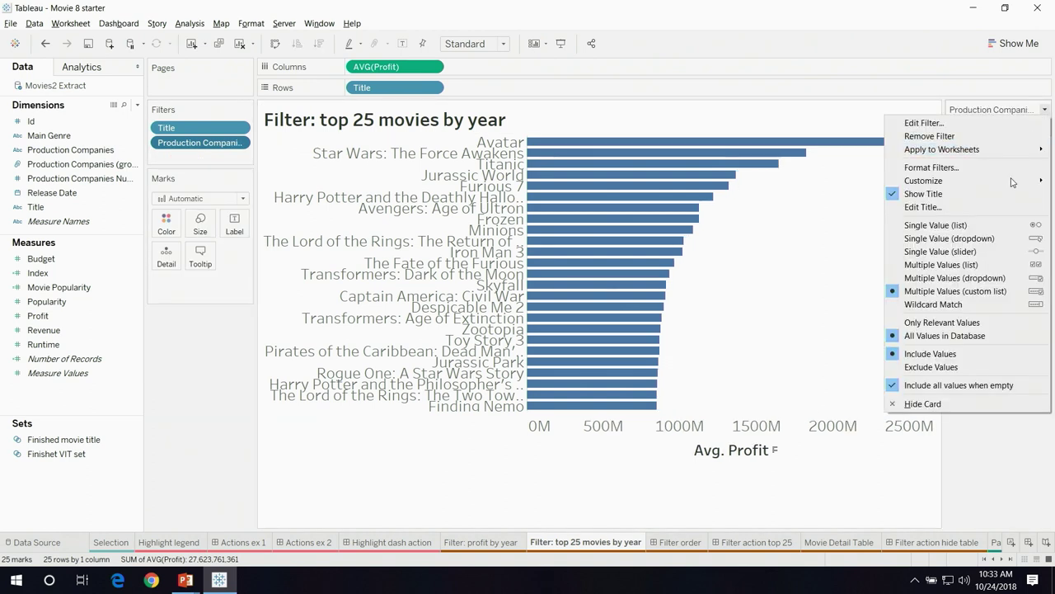
{"action": "left_click", "coordinate": [1000, 285]}
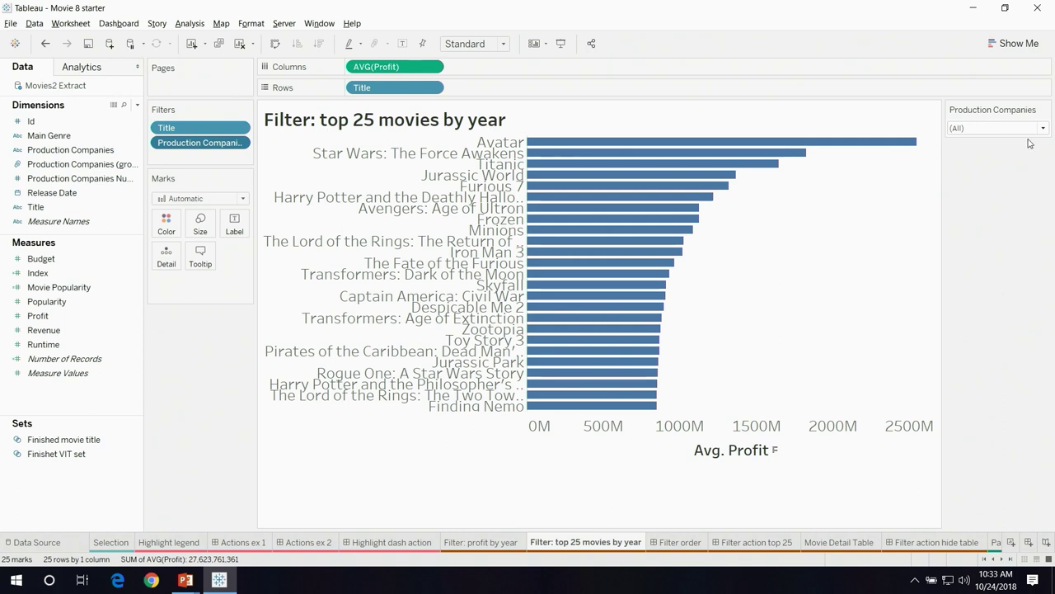
{"action": "left_click", "coordinate": [1045, 110]}
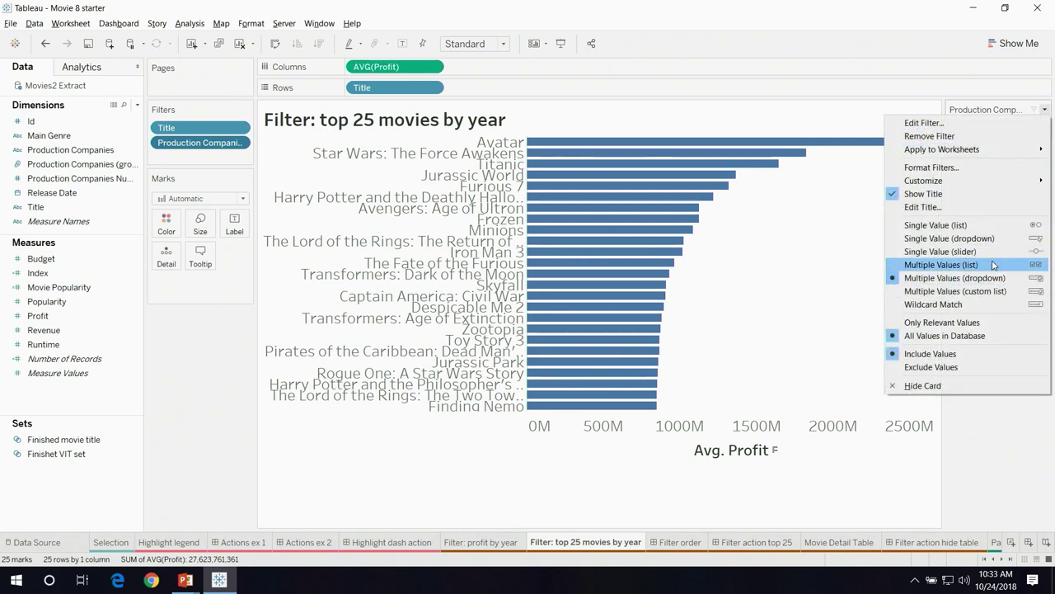
{"action": "left_click", "coordinate": [992, 264]}
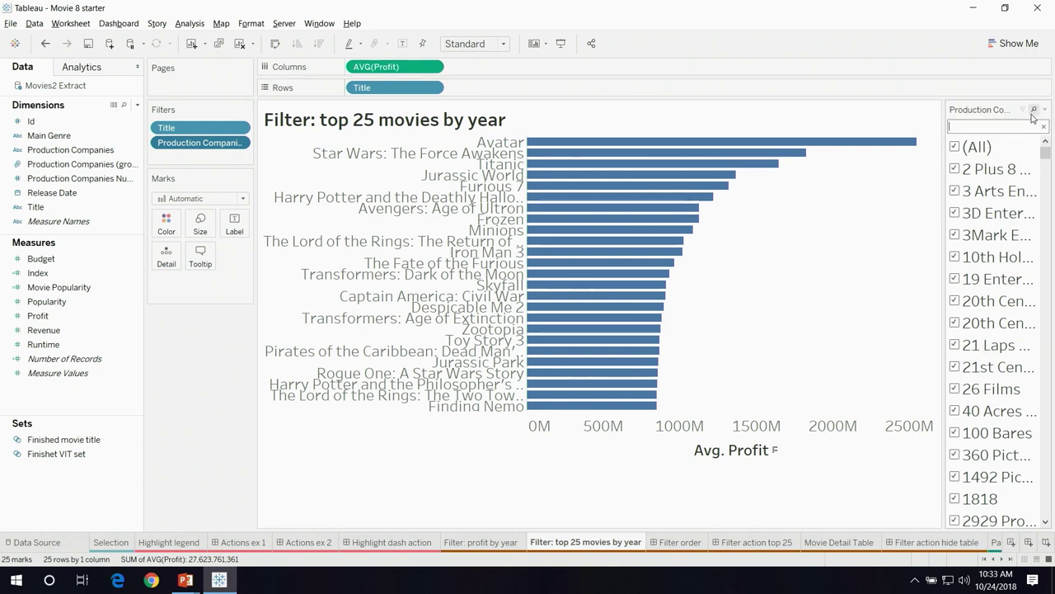
Deselect all production companies on the top 25 movies sheet, search for "disney", and include every matching Walt Disney company
{"action": "left_click", "coordinate": [964, 135]}
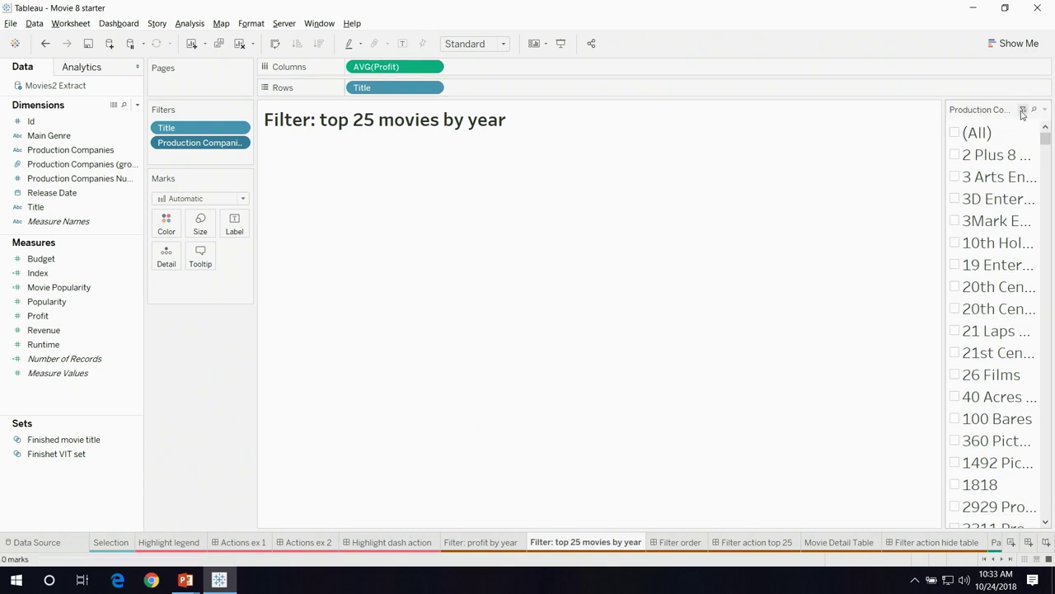
{"action": "left_click", "coordinate": [1033, 109]}
{"action": "type", "text": "disney"}
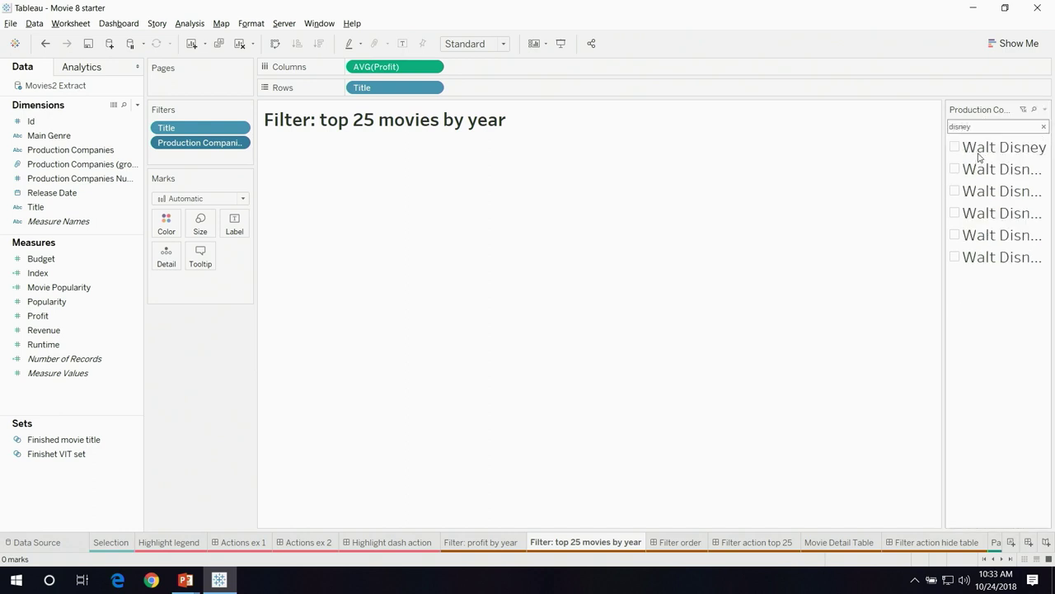
{"action": "key", "text": "Return"}
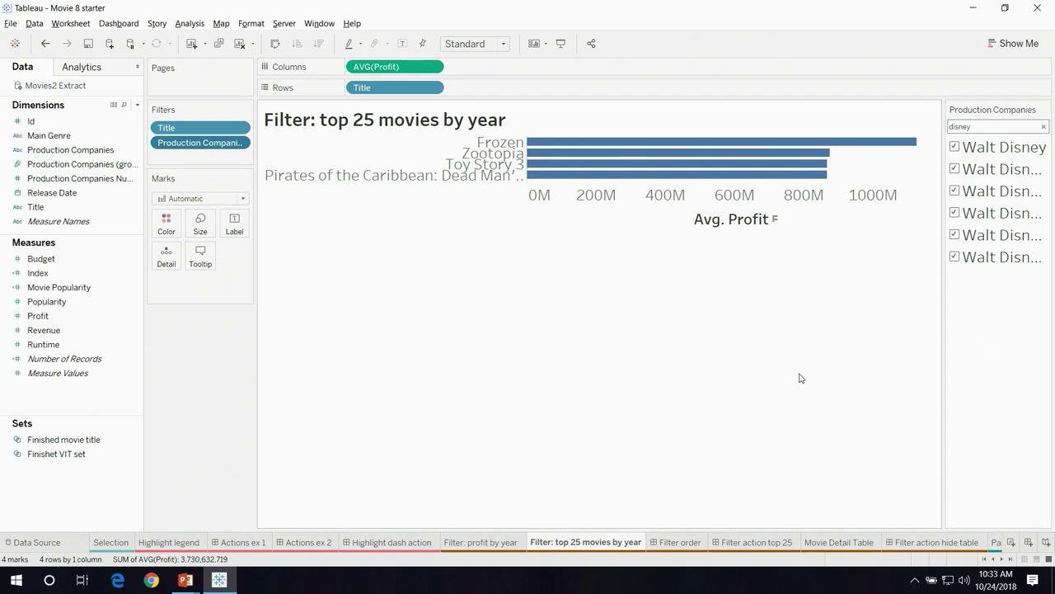
View the order of operations diagram on the Filter order dashboard, examining where context, Top N and dimension filters fall
{"action": "left_click", "coordinate": [685, 539]}
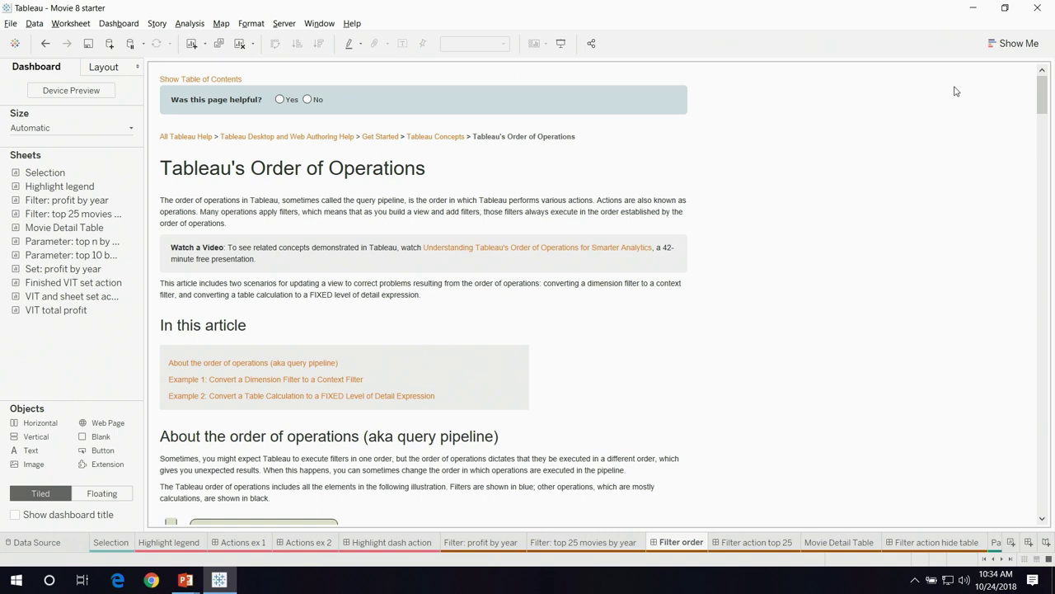
{"action": "left_click_drag", "start_coordinate": [1037, 84], "coordinate": [1040, 124]}
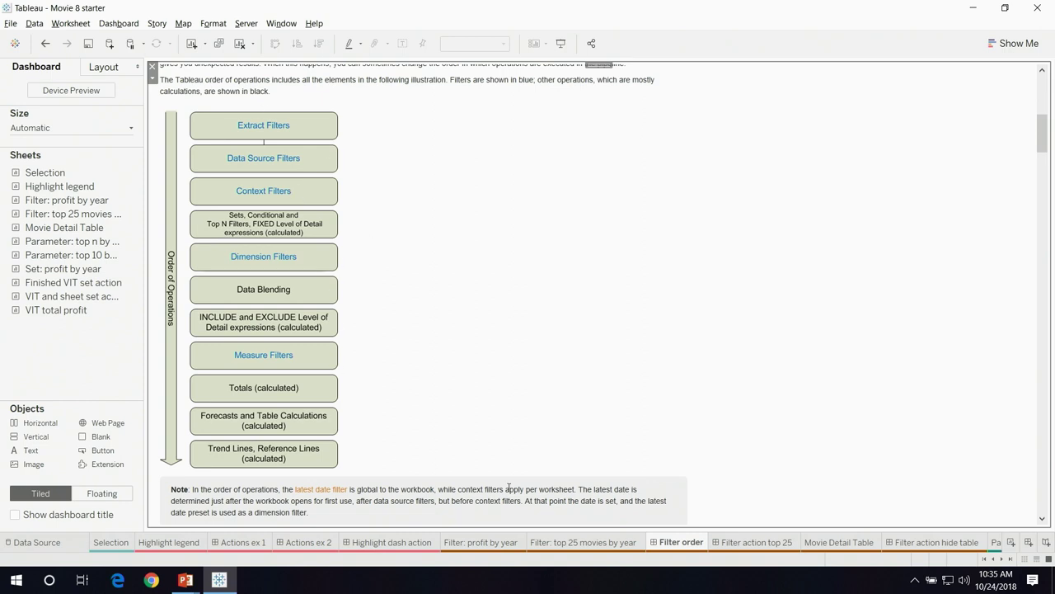
Add the Production Companies filter on the top 25 movies by year sheet to context
{"action": "left_click", "coordinate": [568, 544]}
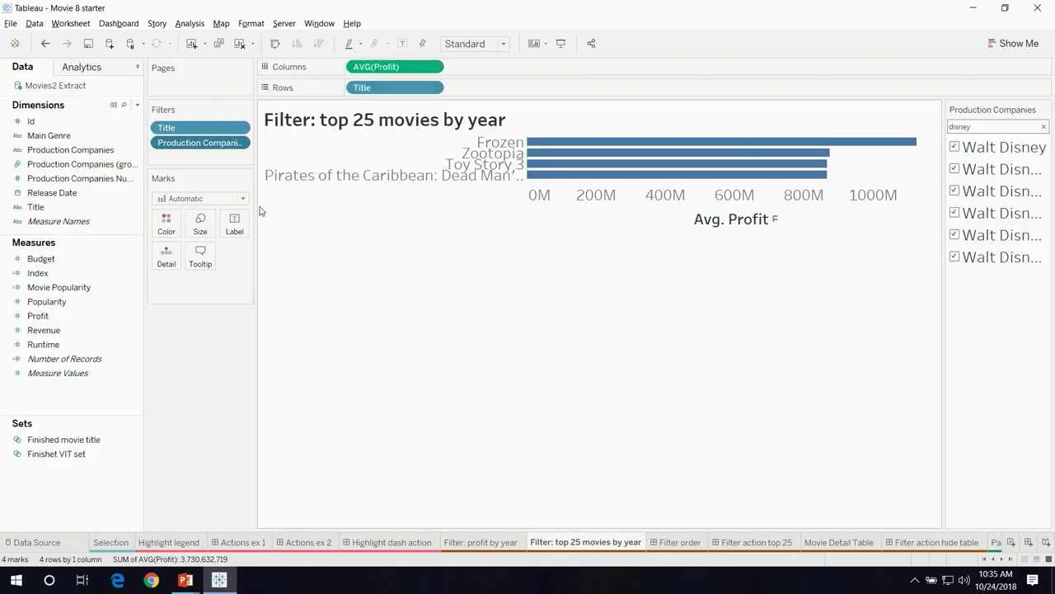
{"action": "left_click", "coordinate": [238, 144]}
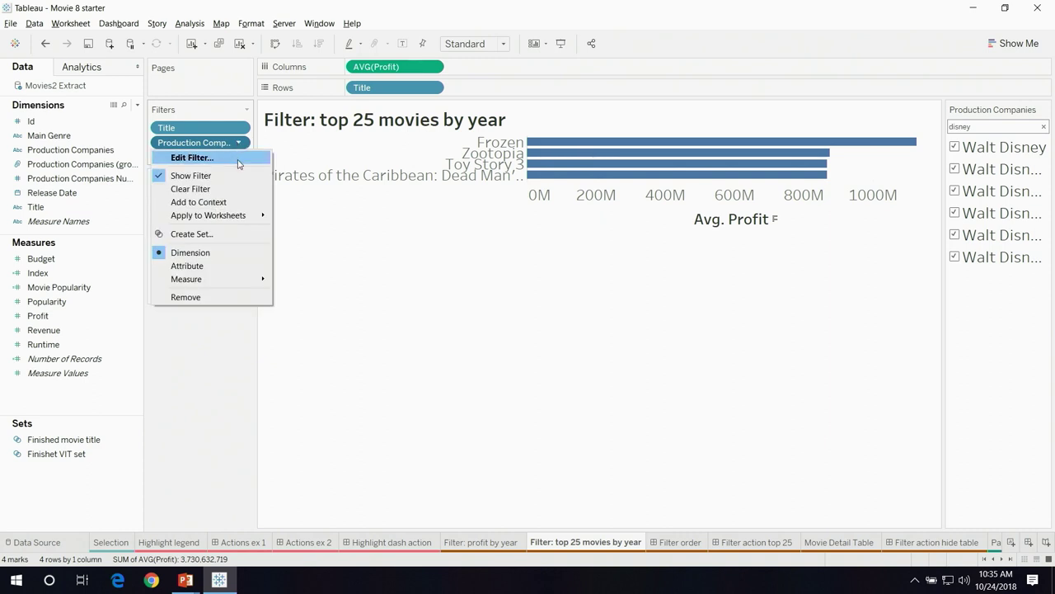
{"action": "left_click", "coordinate": [235, 202]}
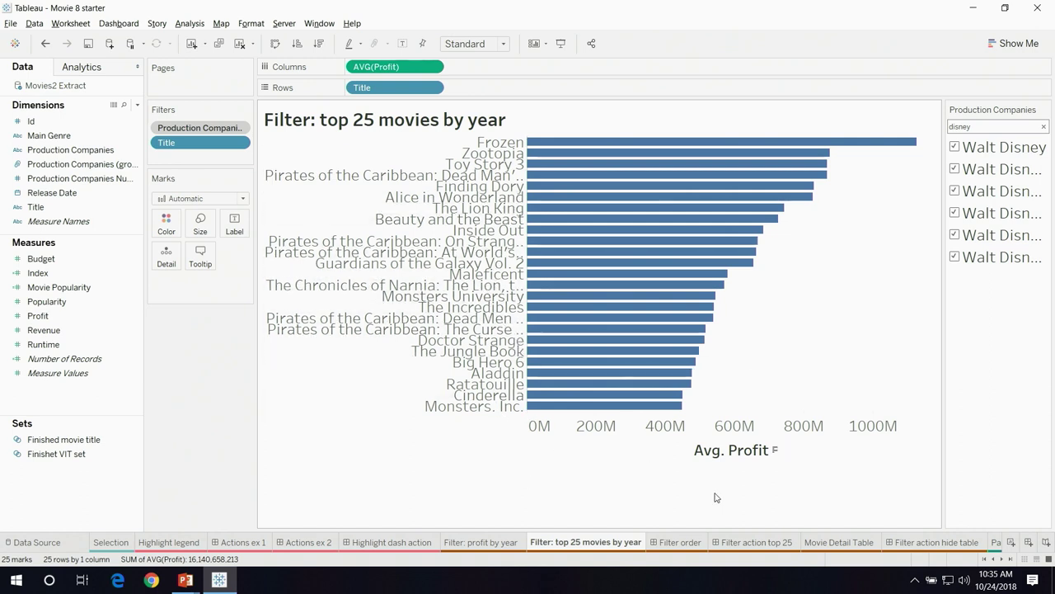
View the Filter action top 25 dashboard, switch to the PowerPoint slideshow, and advance past the Filtering & Filter actions slide
{"action": "left_click", "coordinate": [762, 544]}
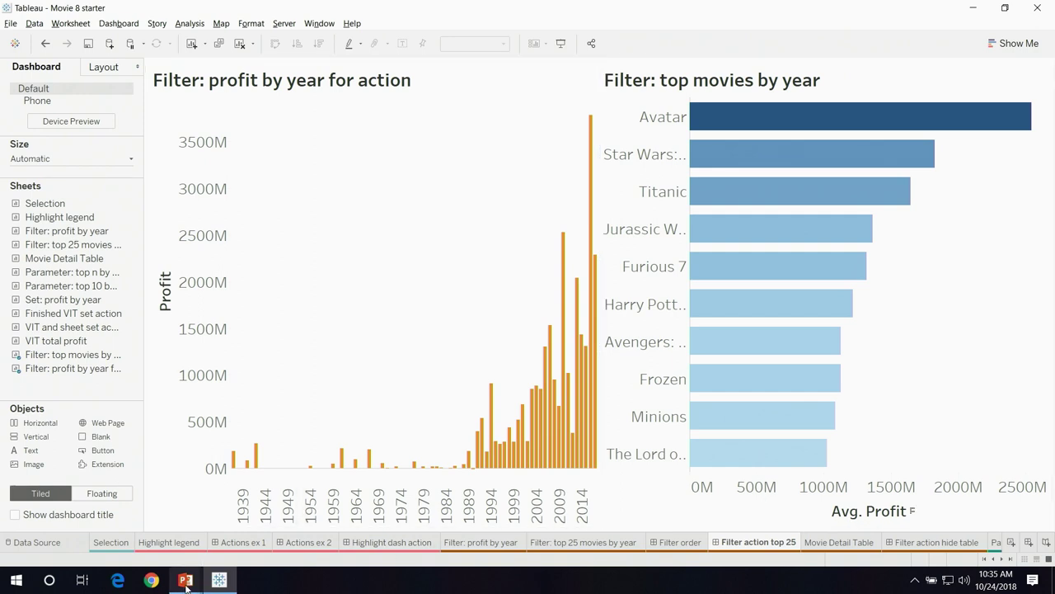
{"action": "mouse_move", "coordinate": [186, 582]}
{"action": "left_click", "coordinate": [254, 534]}
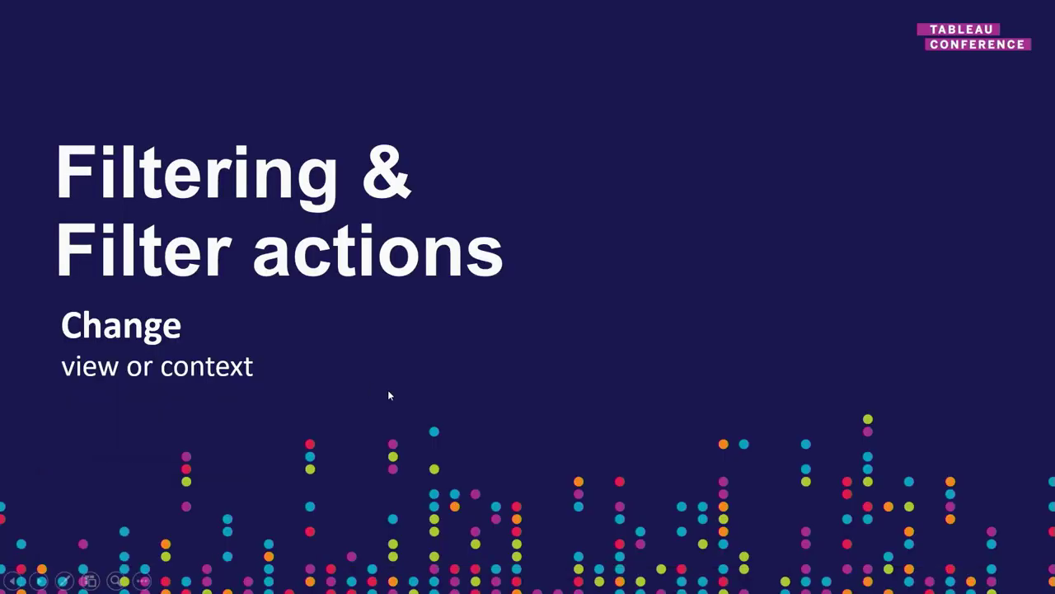
{"action": "left_click", "coordinate": [389, 396]}
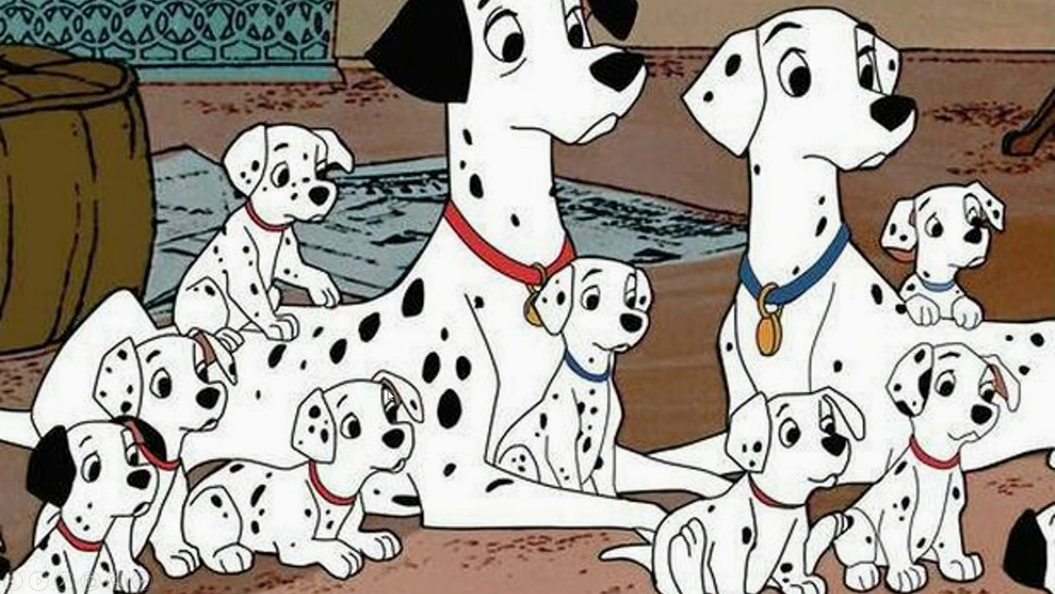
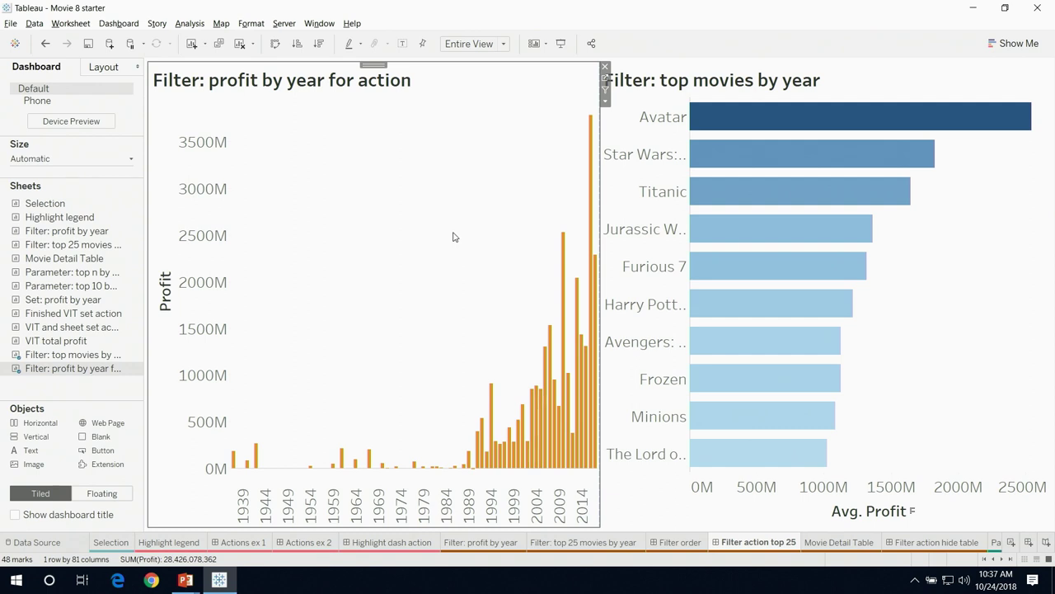
Use the profit by year chart as a filter on the Filter action top 25 dashboard and select the generated action in the dashboard's actions list
{"action": "left_click", "coordinate": [606, 93]}
{"action": "left_click", "coordinate": [137, 23]}
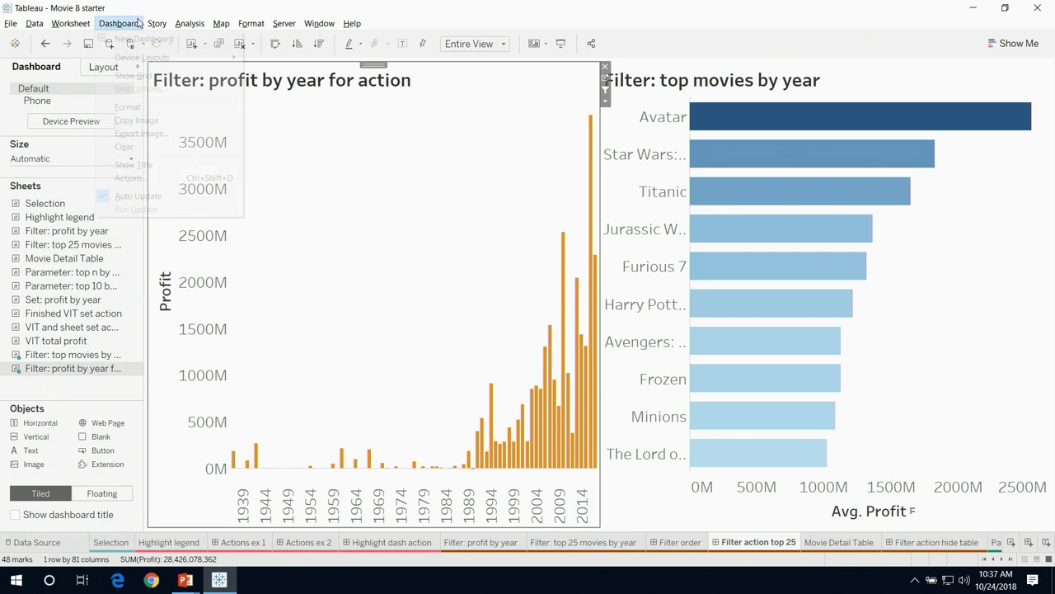
{"action": "left_click", "coordinate": [169, 177]}
{"action": "left_click", "coordinate": [563, 256]}
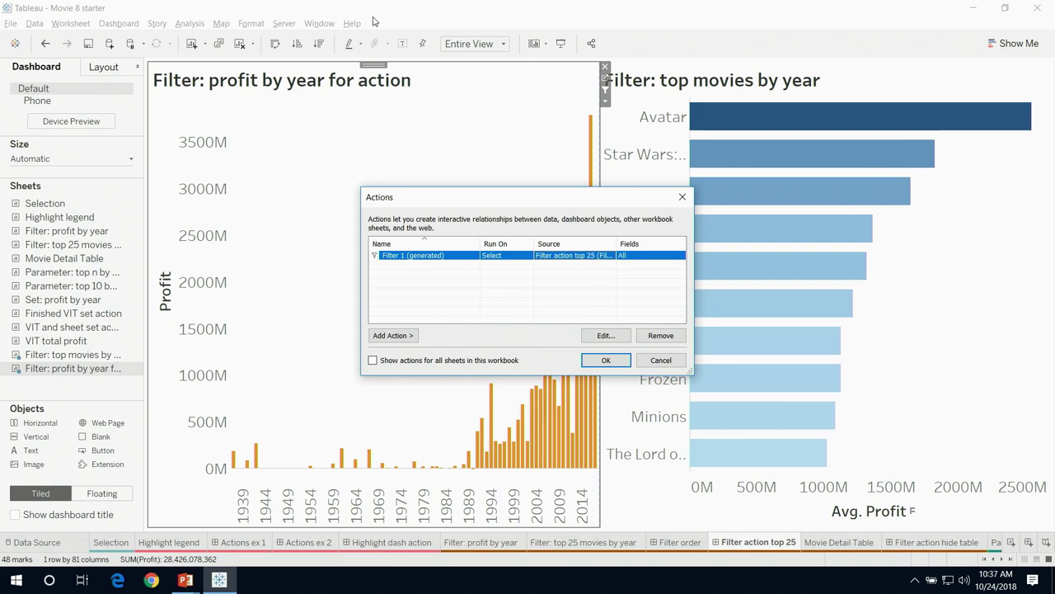
Examine the generated filter action's source, target and clearing settings, and close the dashboard's actions list
{"action": "double_click", "coordinate": [437, 260]}
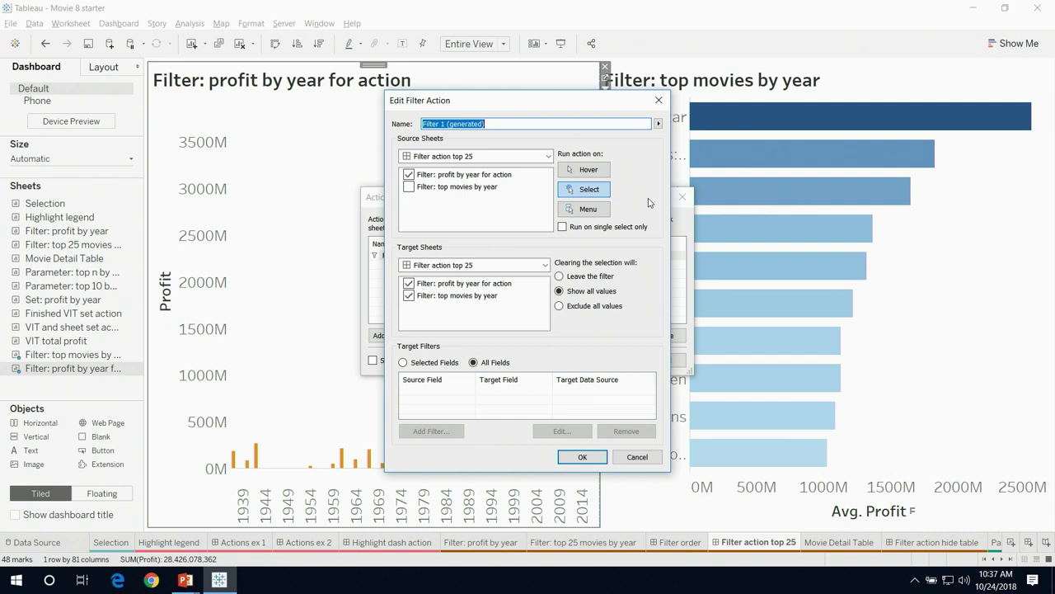
{"action": "left_click", "coordinate": [596, 458]}
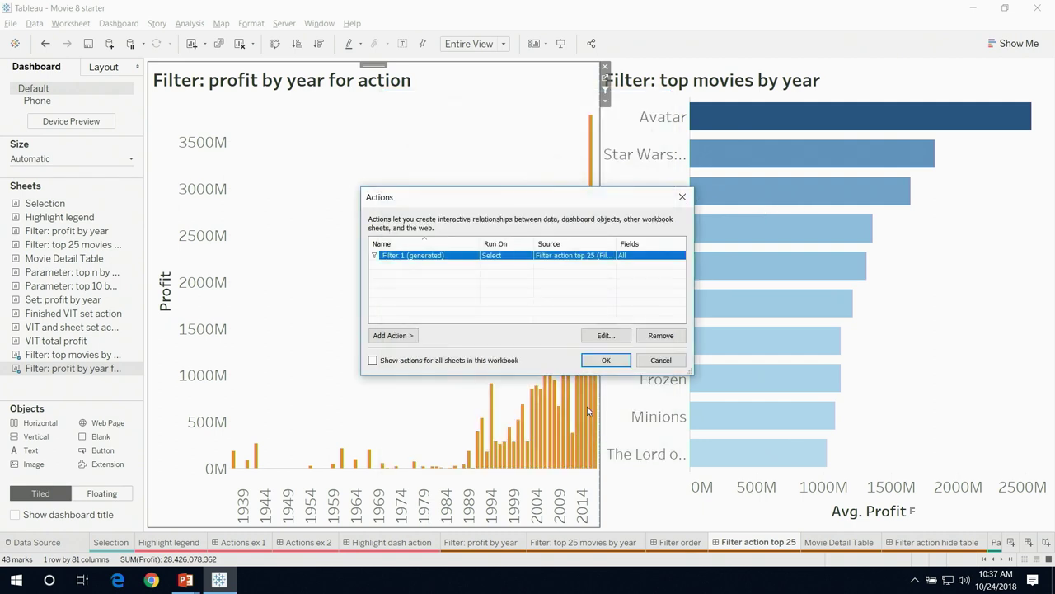
{"action": "left_click", "coordinate": [599, 363]}
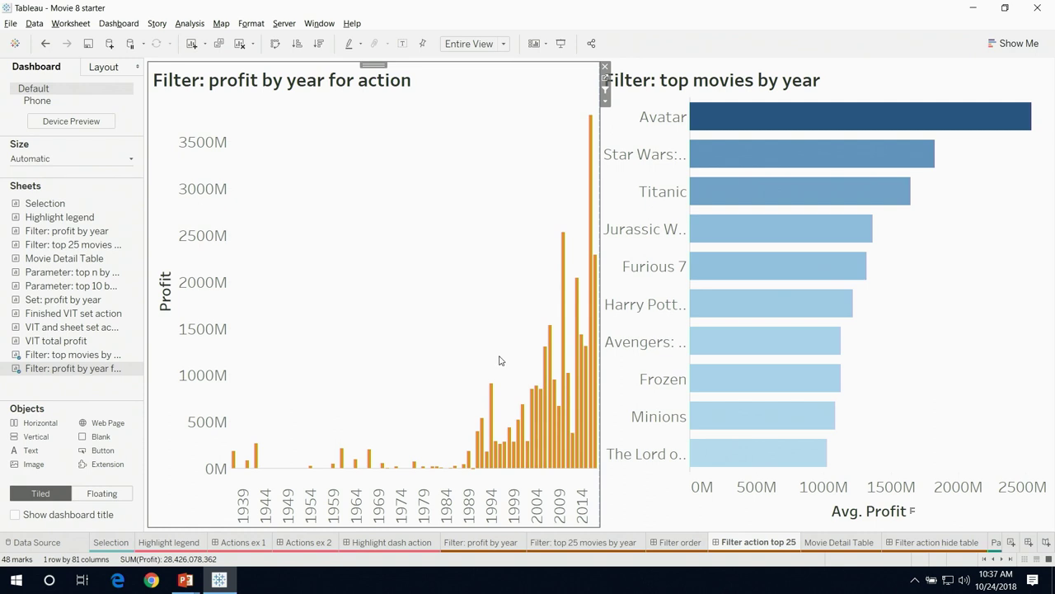
Select the 1994 bar in the profit by year chart and add the year action filter on the top movies by year sheet to context
{"action": "left_click", "coordinate": [491, 455]}
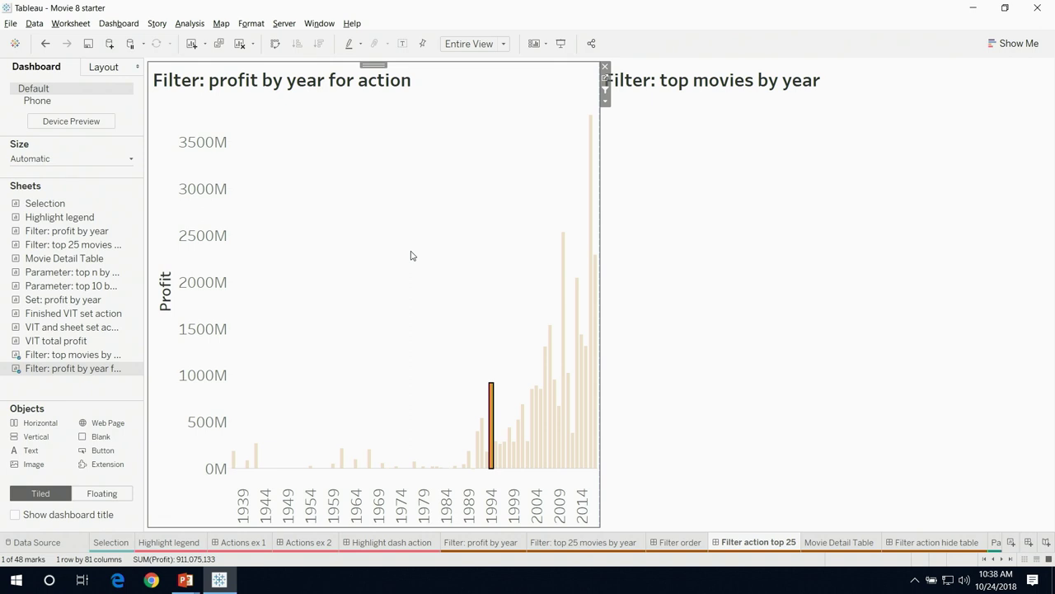
{"action": "left_click", "coordinate": [815, 312]}
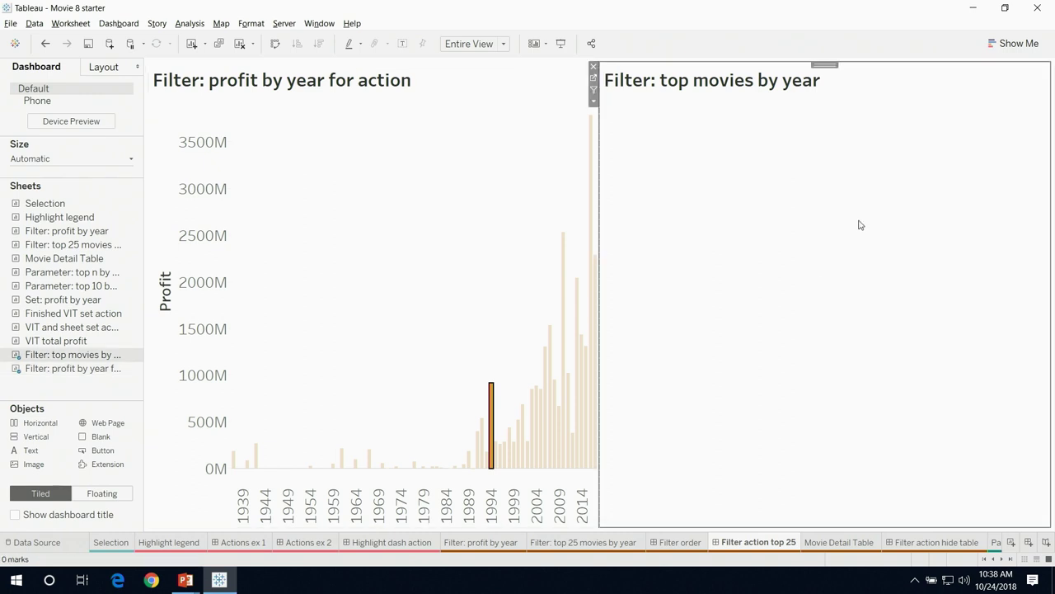
{"action": "left_click", "coordinate": [593, 78]}
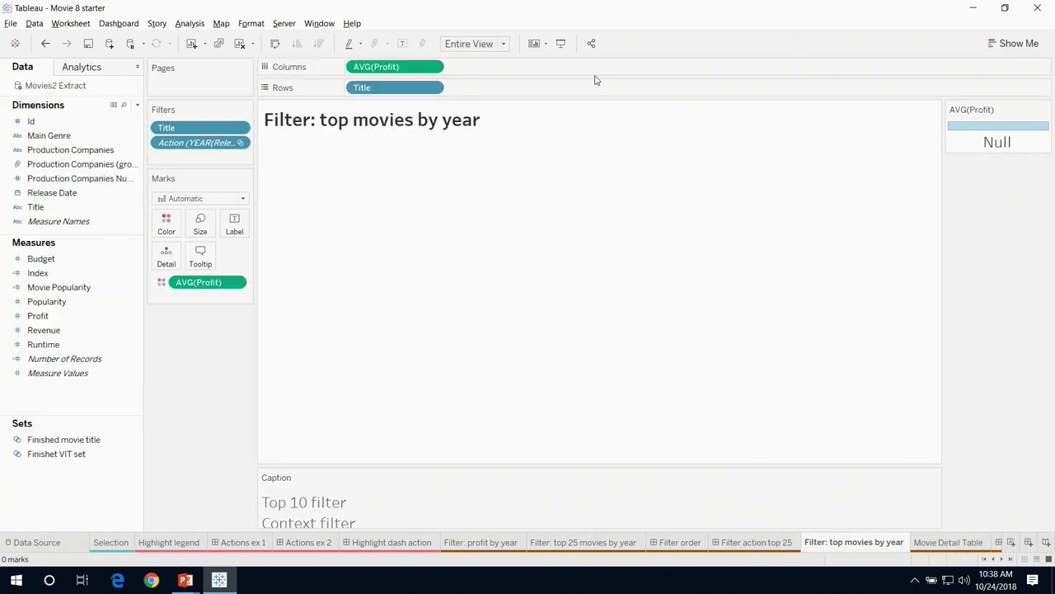
{"action": "left_click", "coordinate": [239, 143]}
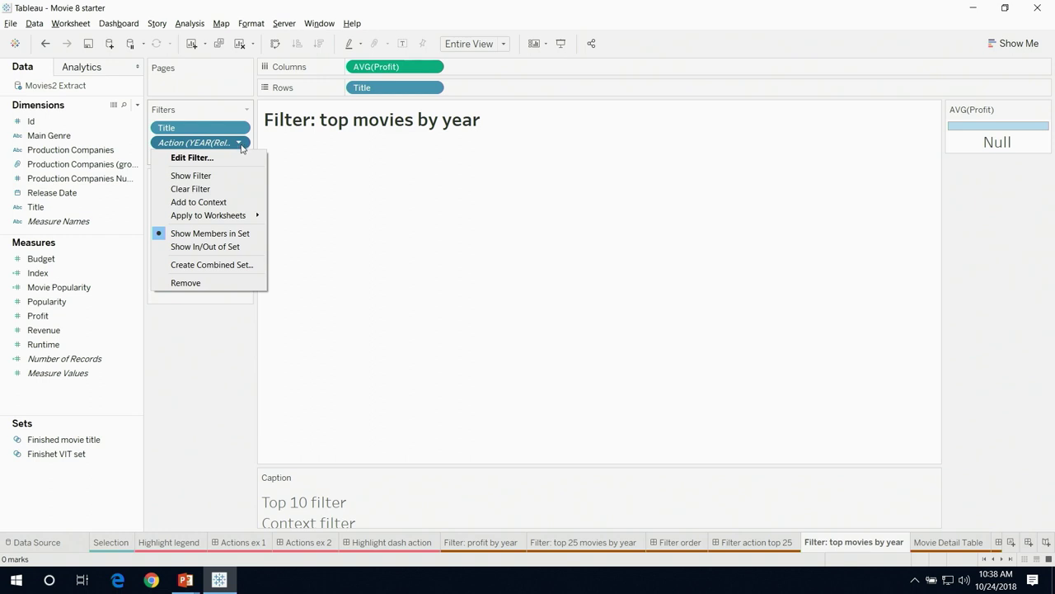
{"action": "left_click", "coordinate": [221, 202]}
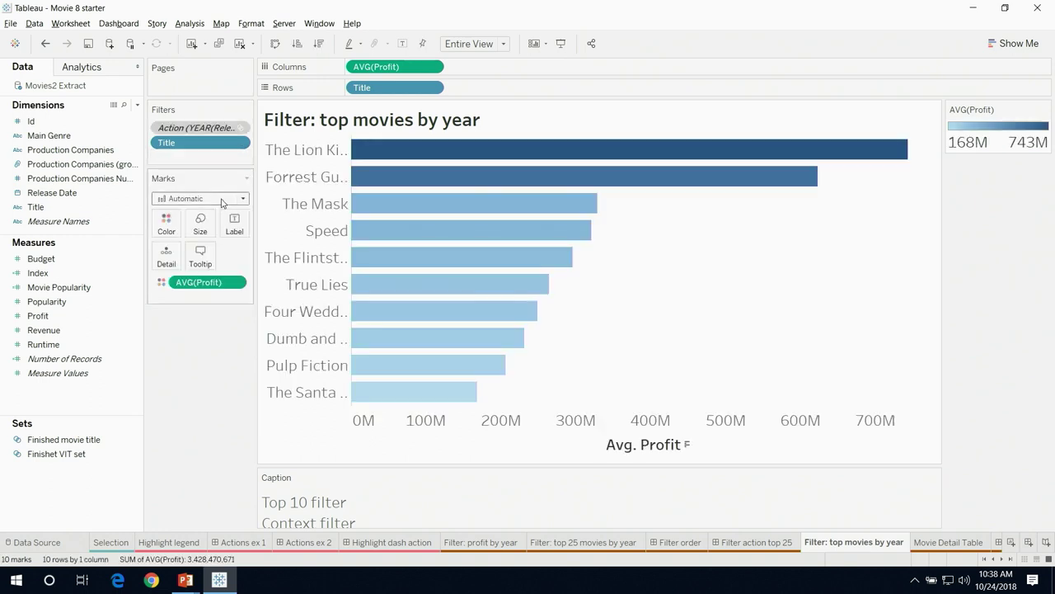
Return to the Filter action top 25 dashboard and widen the movie title labels in the top movies by year chart
{"action": "left_click", "coordinate": [730, 544]}
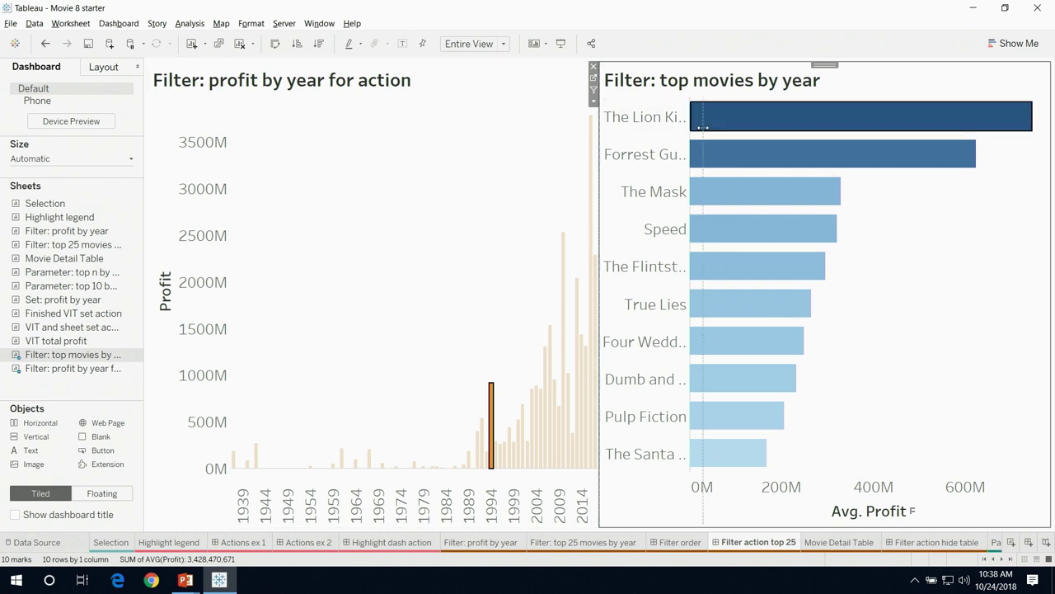
{"action": "left_click_drag", "start_coordinate": [702, 127], "coordinate": [714, 126]}
{"action": "left_click", "coordinate": [431, 242]}
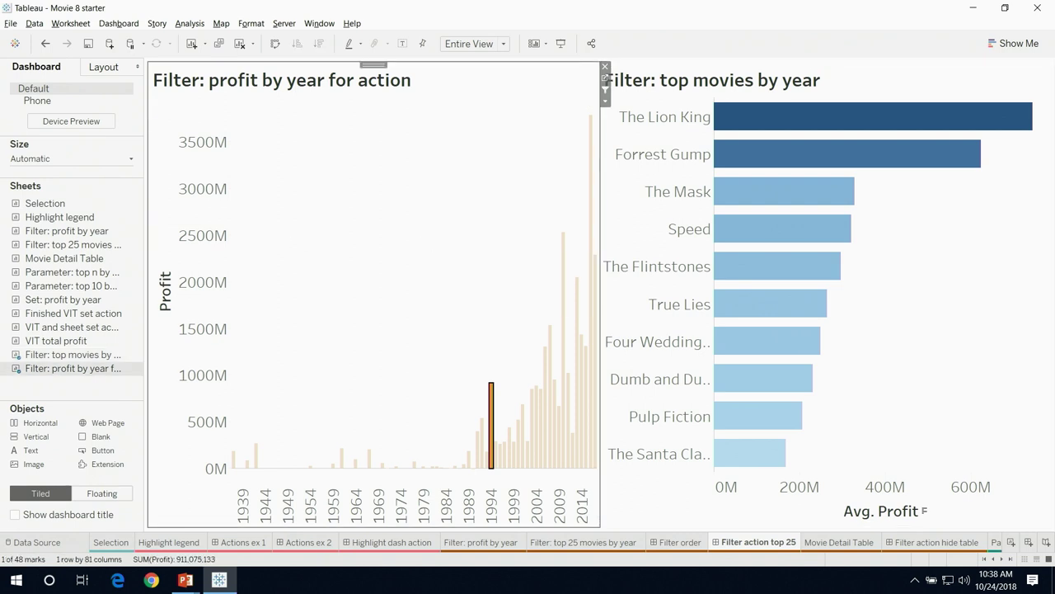
On the Filter action hide table dashboard, add a filter action named Filter Action Detail that runs on Select
{"action": "left_click", "coordinate": [940, 542]}
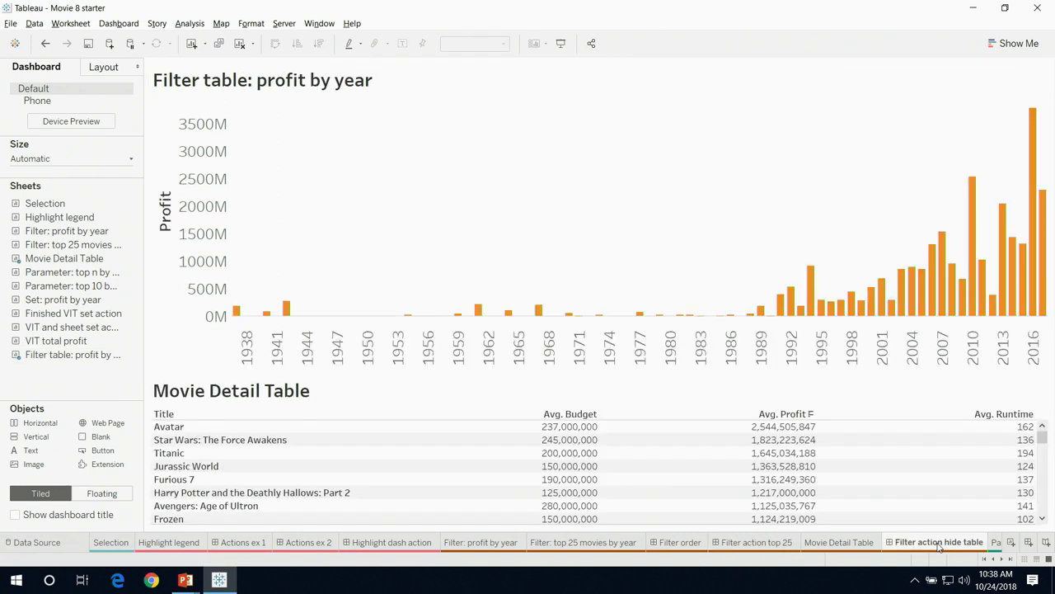
{"action": "mouse_move", "coordinate": [939, 547]}
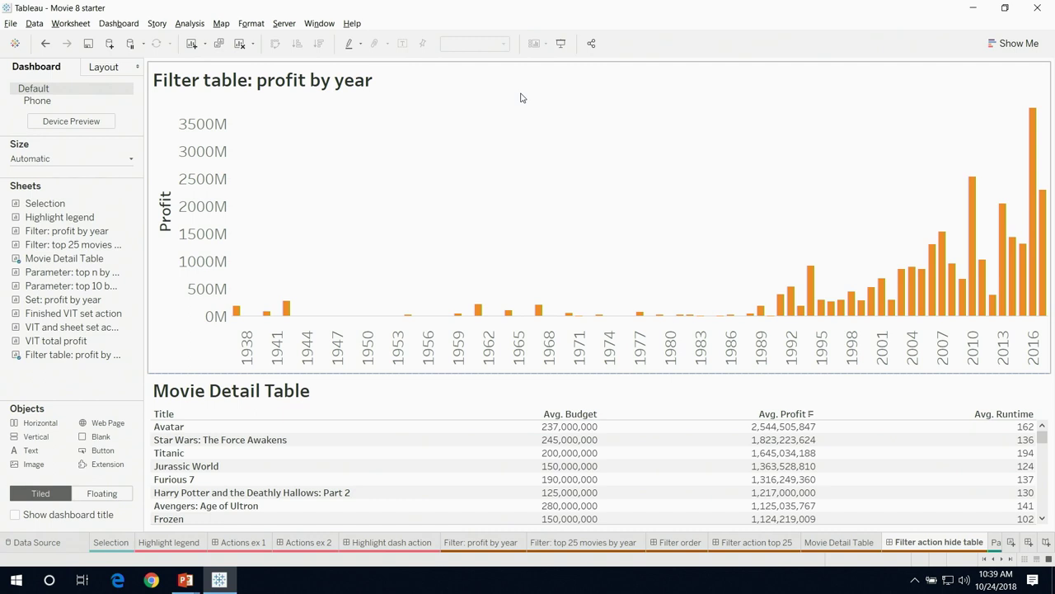
{"action": "left_click", "coordinate": [124, 24]}
{"action": "left_click", "coordinate": [130, 177]}
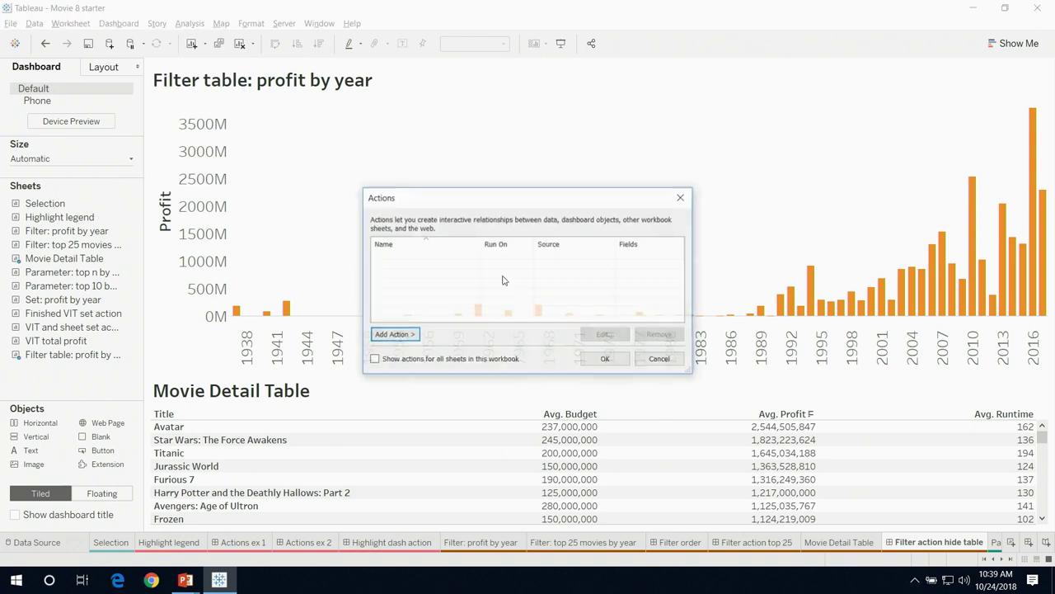
{"action": "left_click", "coordinate": [394, 336]}
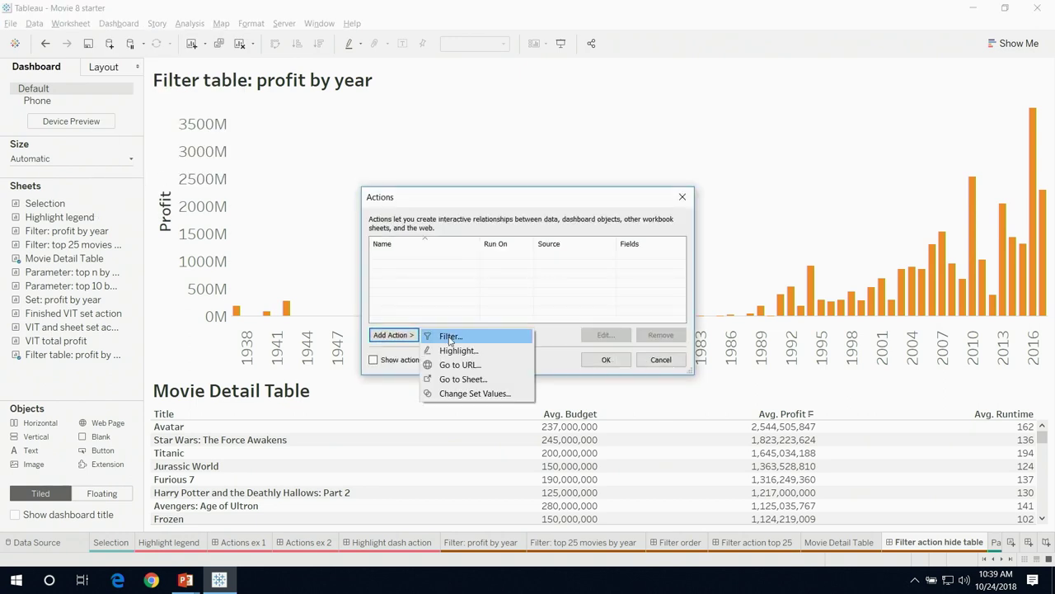
{"action": "left_click", "coordinate": [450, 336]}
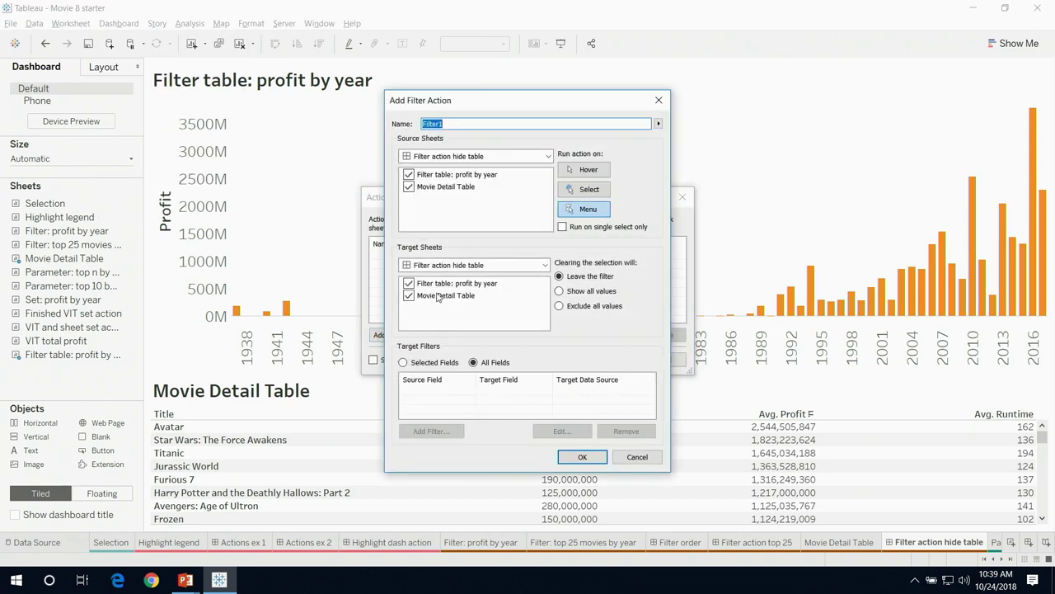
{"action": "key", "text": "BackSpace"}
{"action": "type", "text": "Filter Action Detail"}
{"action": "left_click", "coordinate": [592, 195]}
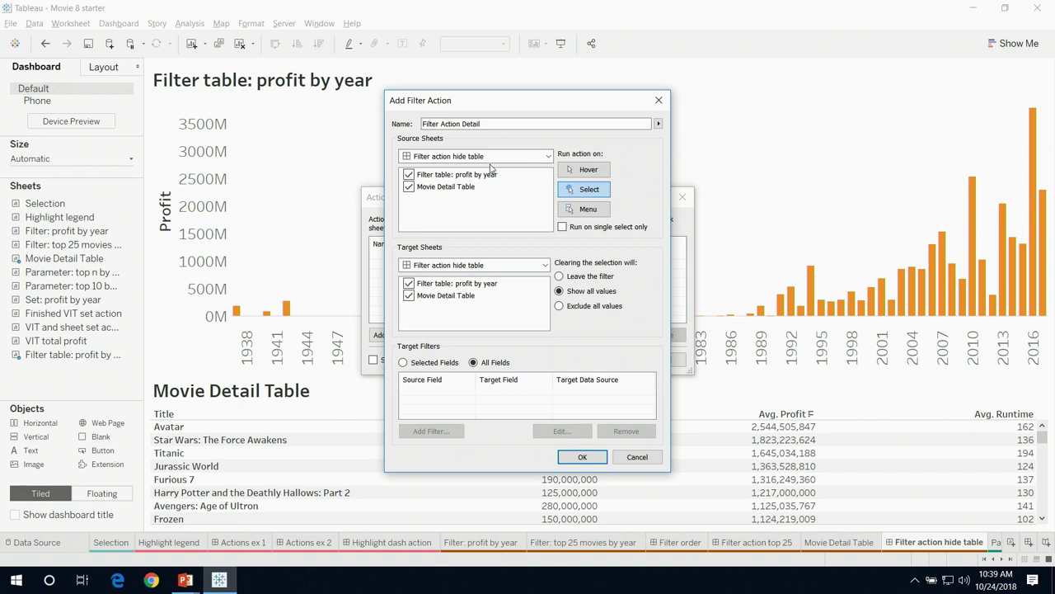
Exclude Movie Detail Table from the action's source sheets, set clearing the selection to Exclude all values, and confirm the action
{"action": "left_click", "coordinate": [409, 187]}
{"action": "left_click", "coordinate": [560, 306]}
{"action": "left_click", "coordinate": [577, 456]}
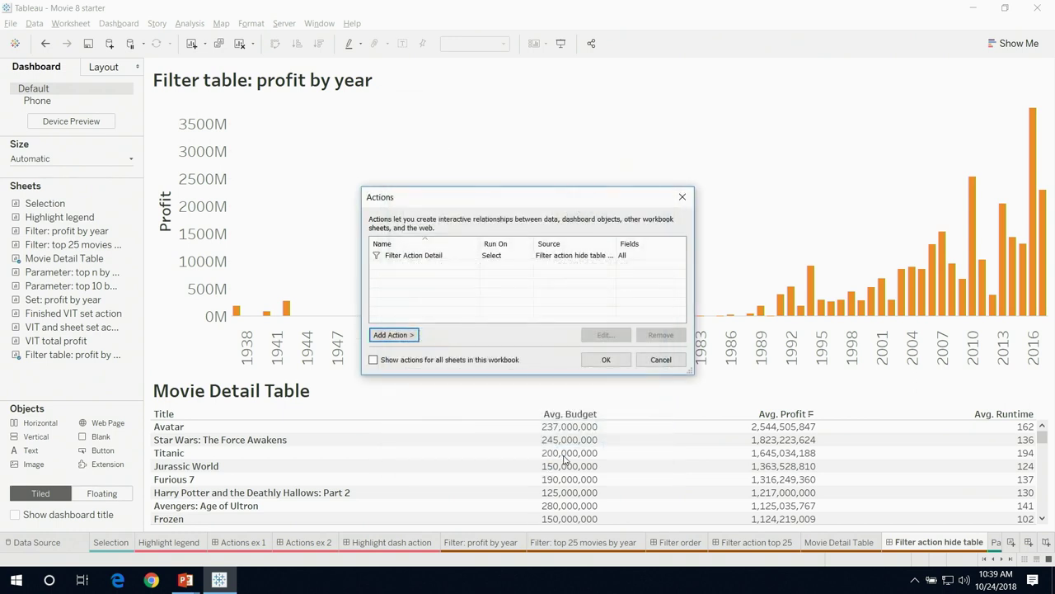
{"action": "left_click", "coordinate": [606, 360]}
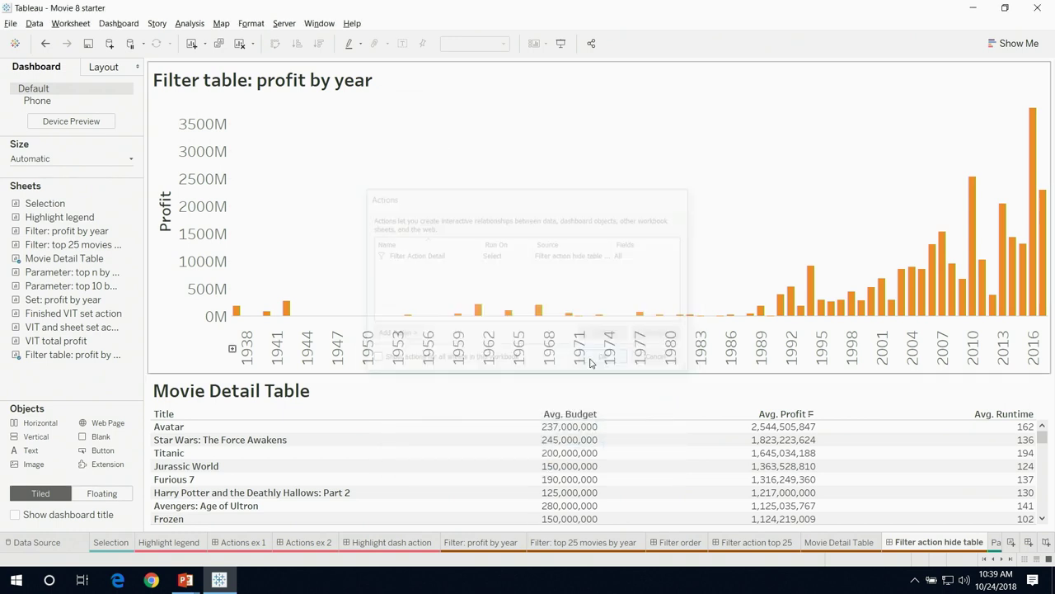
Test the filter action by selecting and clearing the 1994 bar, and switch to the PowerPoint slideshow's Filtering and Filter Actions slide
{"action": "left_click", "coordinate": [810, 307]}
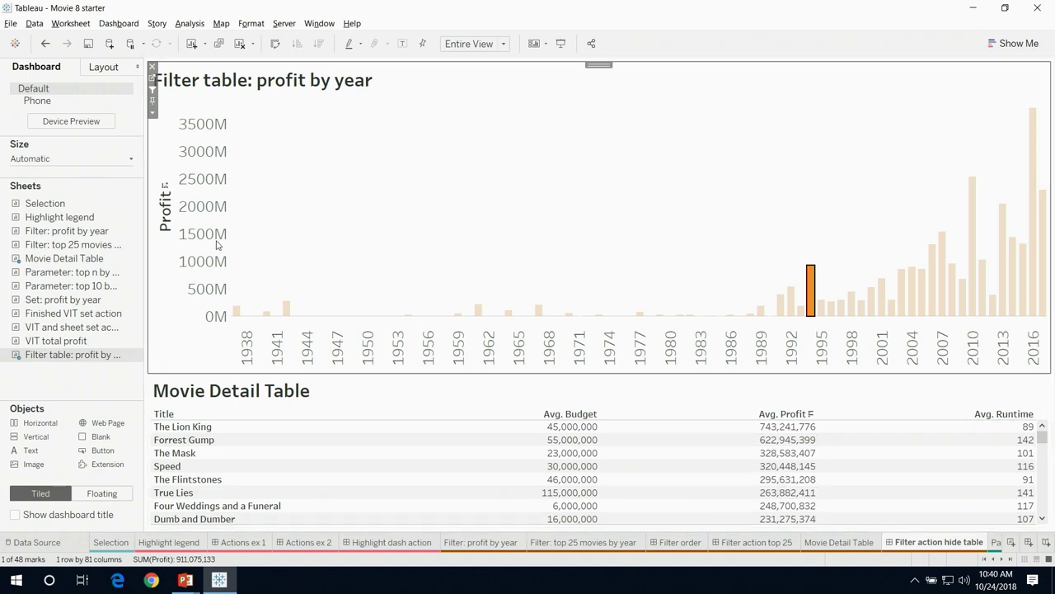
{"action": "left_click", "coordinate": [592, 151]}
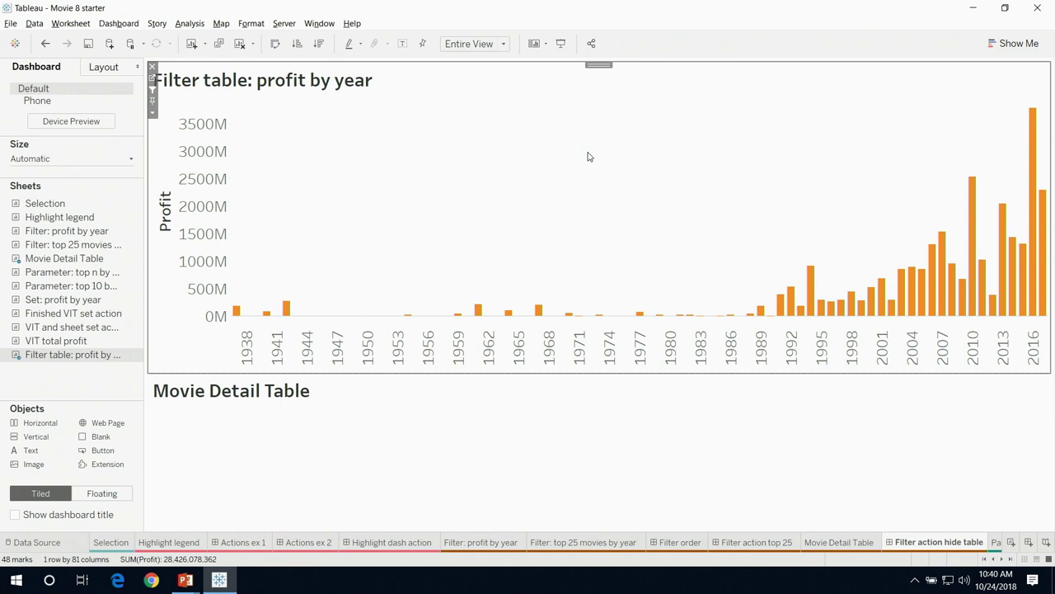
{"action": "key", "text": "alt+Tab"}
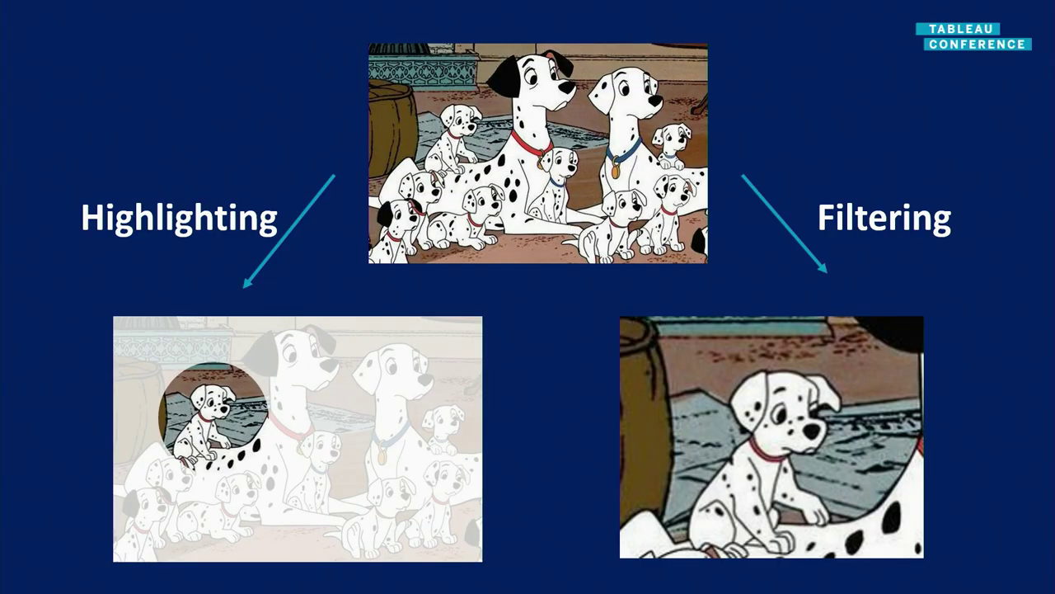
{"action": "key", "text": "Right"}
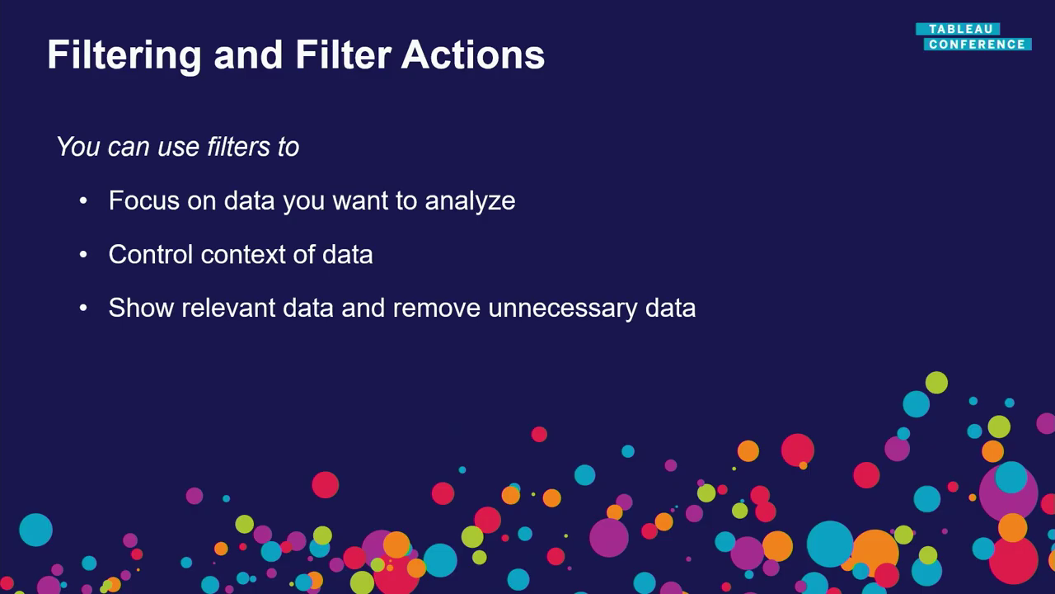
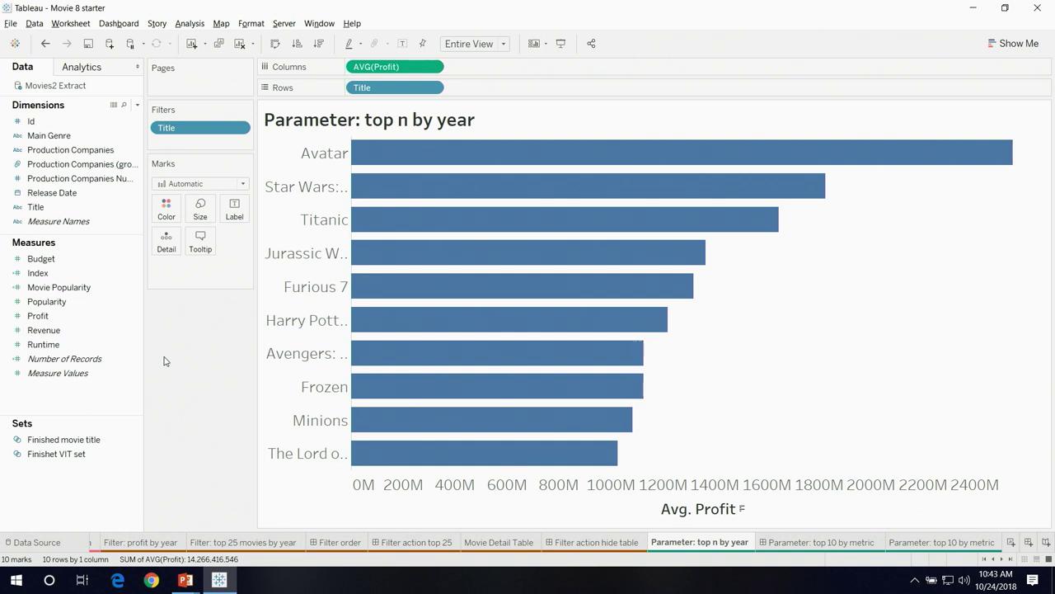
On the Parameter: top n by year sheet, create an integer parameter named n with range 1 to 100 and step size 1
{"action": "right_click", "coordinate": [84, 495]}
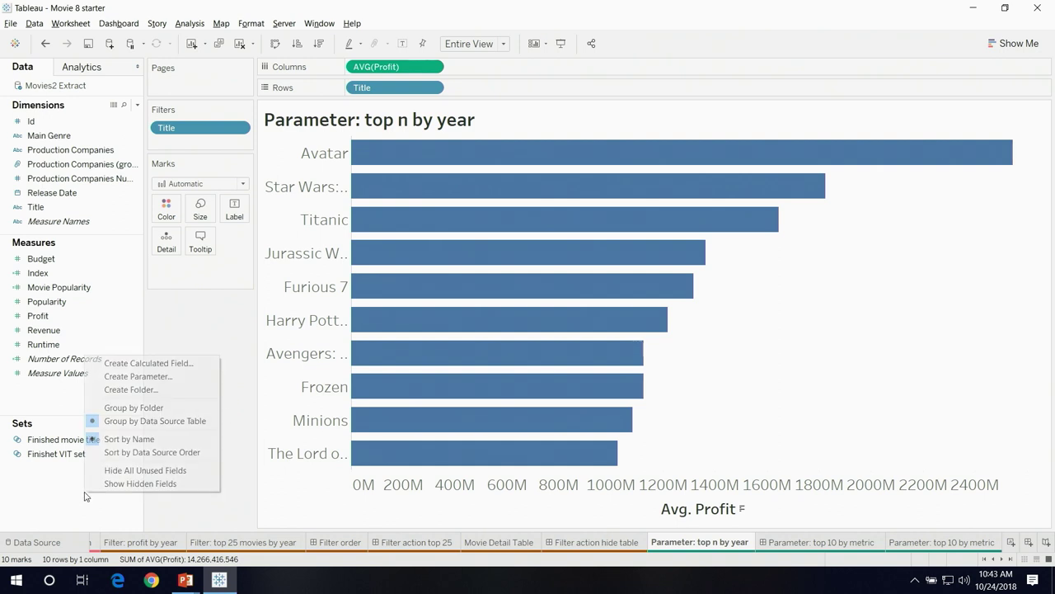
{"action": "left_click", "coordinate": [125, 375]}
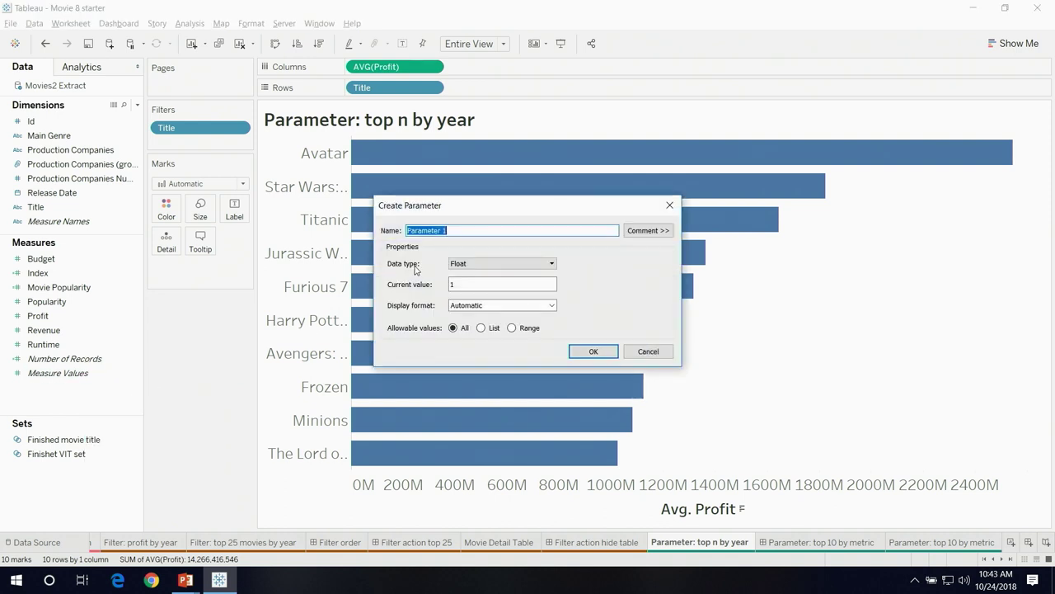
{"action": "type", "text": "n"}
{"action": "left_click", "coordinate": [518, 264]}
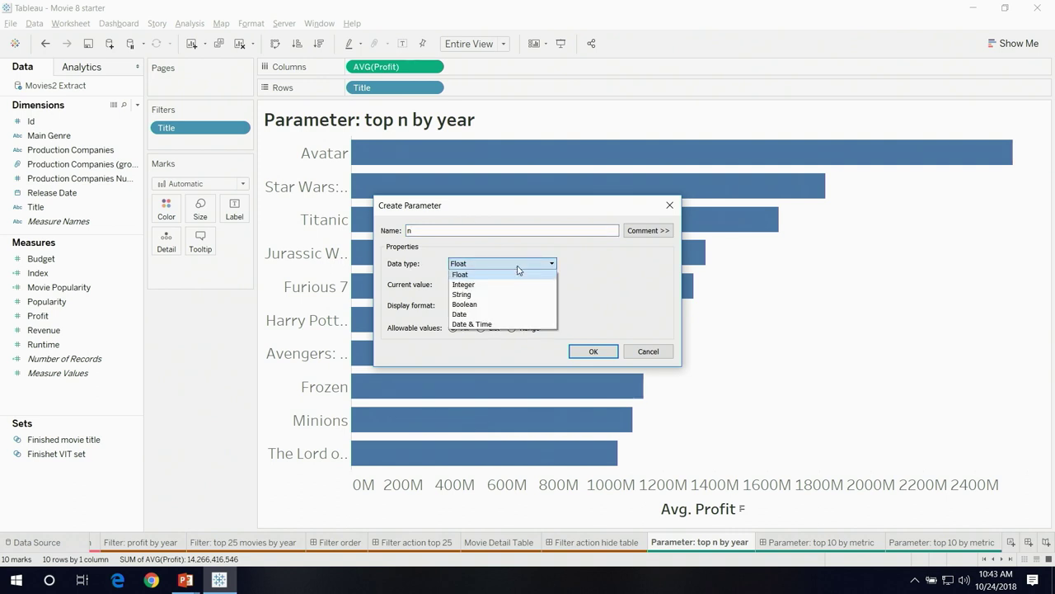
{"action": "left_click", "coordinate": [517, 285]}
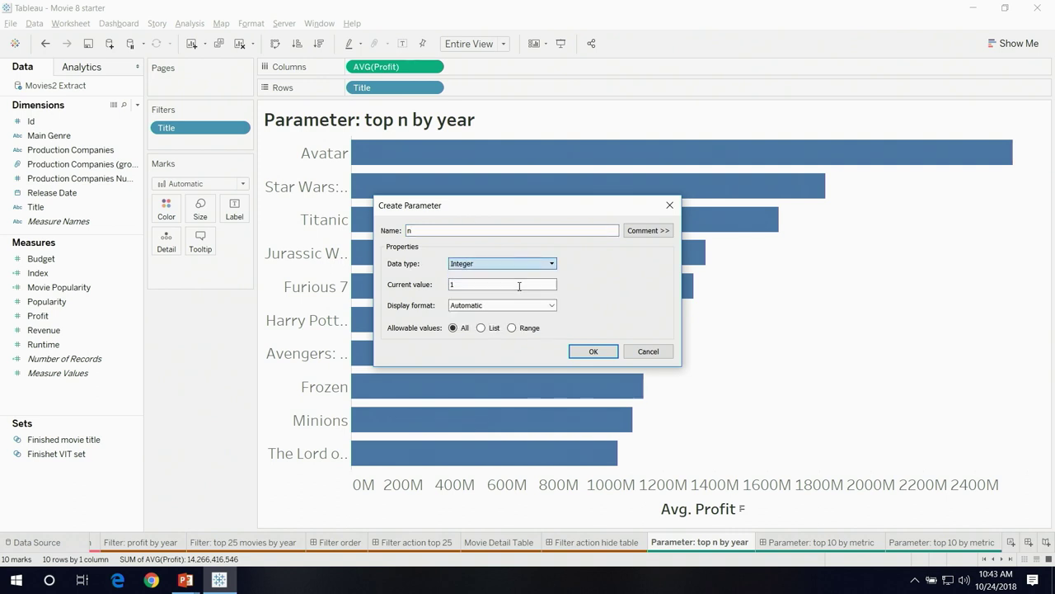
{"action": "left_click", "coordinate": [512, 328]}
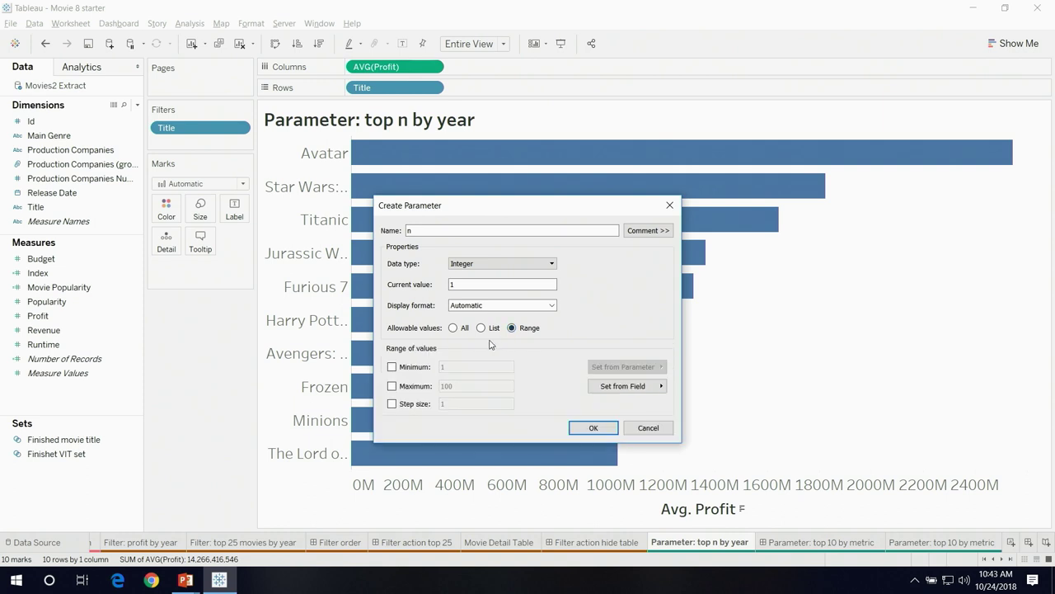
{"action": "left_click", "coordinate": [425, 368]}
{"action": "left_click", "coordinate": [421, 387]}
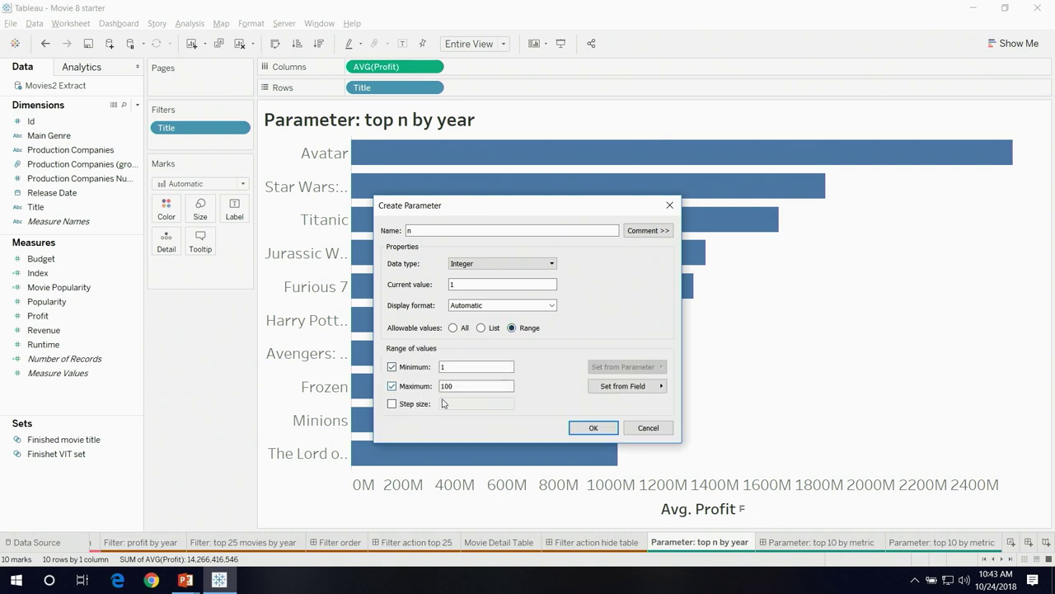
{"action": "left_click", "coordinate": [421, 406]}
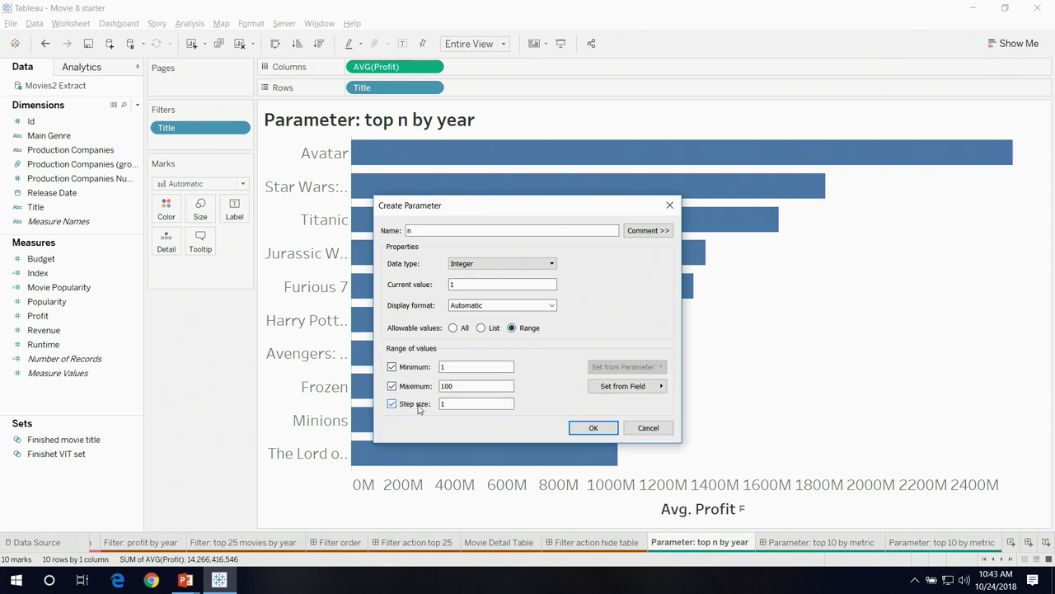
{"action": "left_click", "coordinate": [592, 428]}
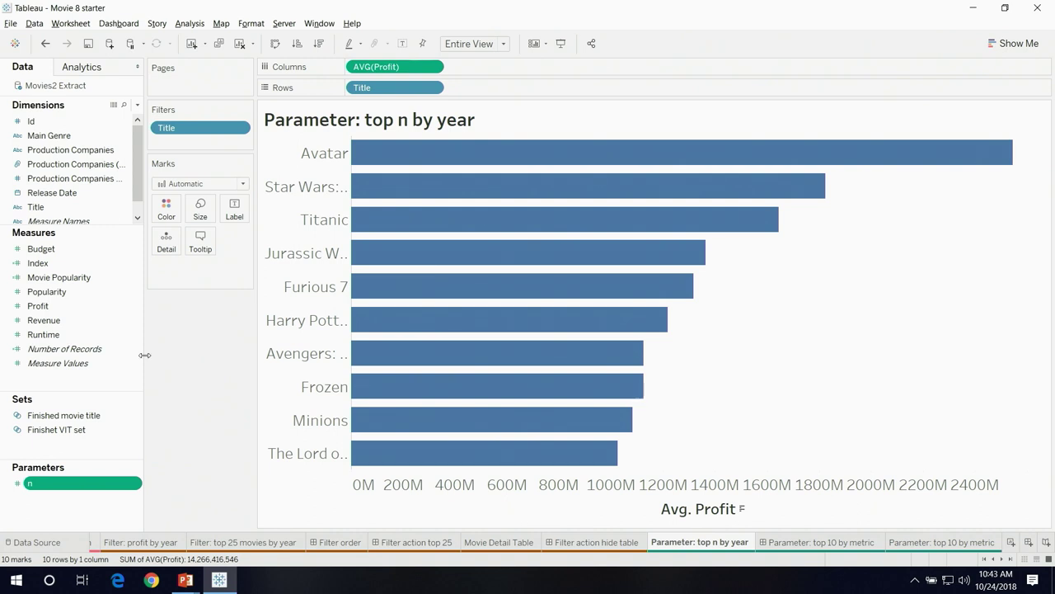
Show the parameter control for n on the sheet and raise its value to 8
{"action": "left_click", "coordinate": [136, 484]}
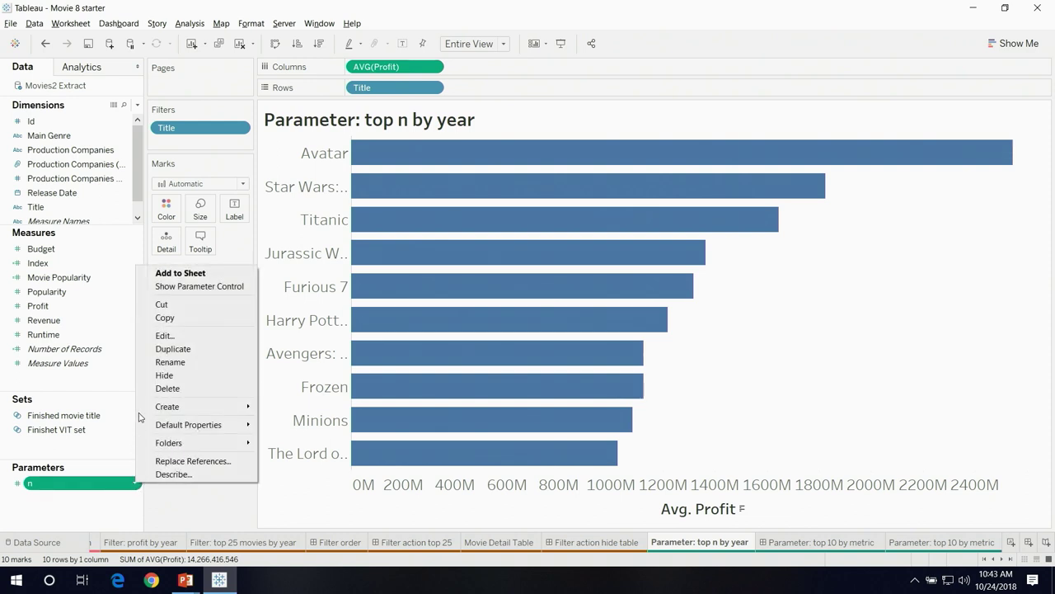
{"action": "left_click", "coordinate": [190, 286]}
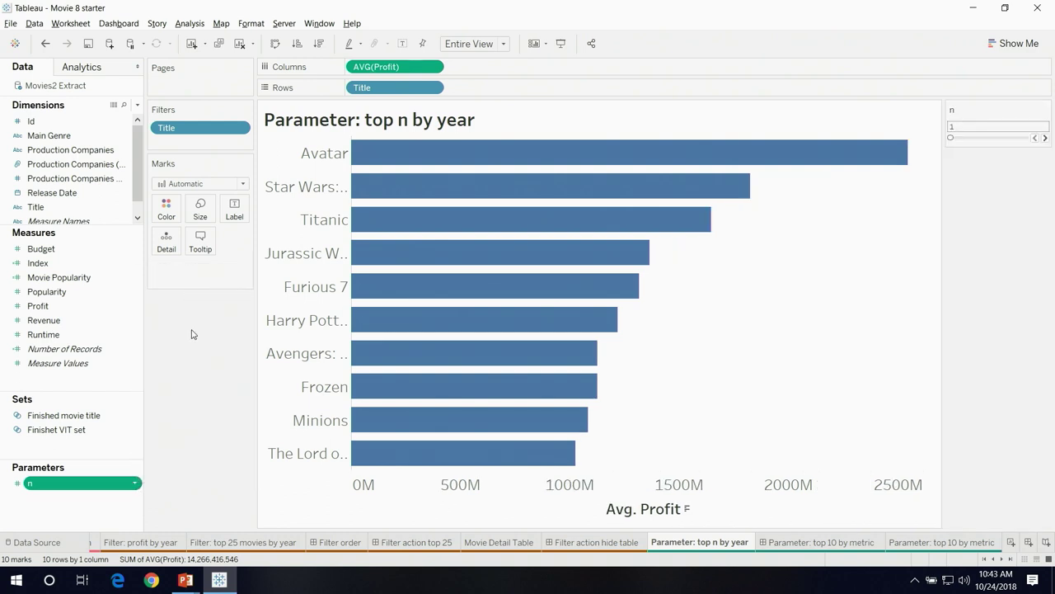
{"action": "left_click", "coordinate": [1045, 137]}
{"action": "left_click", "coordinate": [1044, 138]}
{"action": "left_click", "coordinate": [1045, 137]}
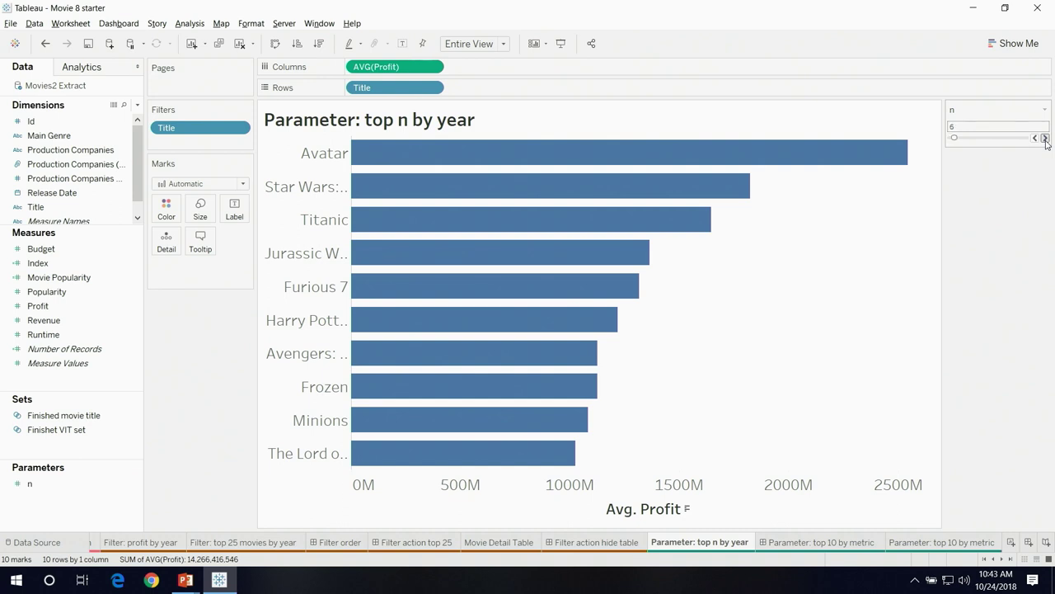
{"action": "left_click", "coordinate": [1044, 138]}
{"action": "left_click", "coordinate": [1044, 137]}
Edit the Title filter so it keeps the top n titles by average Profit, using the n parameter as the count
{"action": "left_click", "coordinate": [238, 129]}
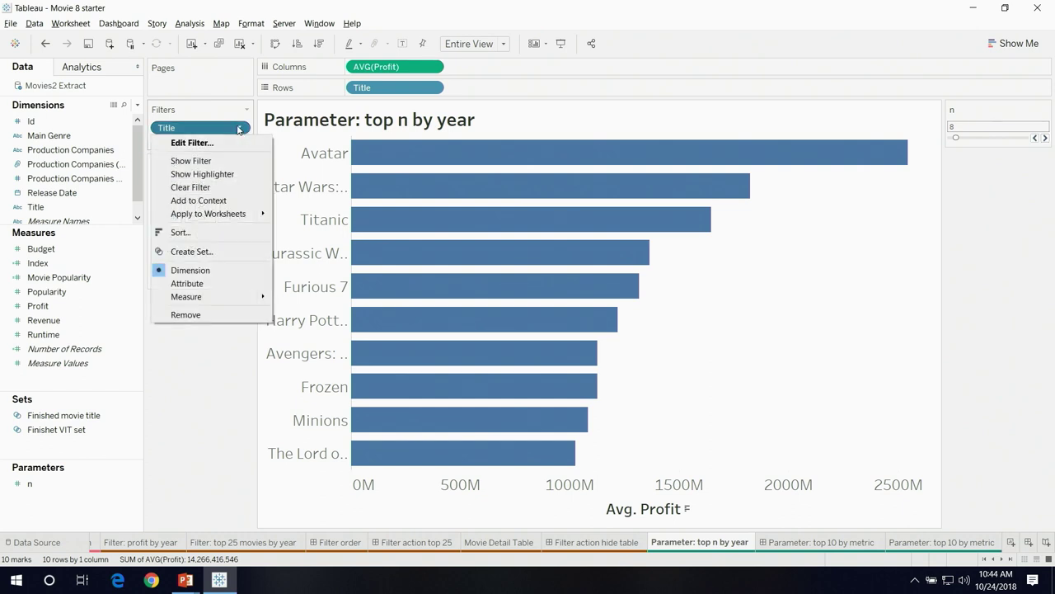
{"action": "left_click", "coordinate": [231, 148]}
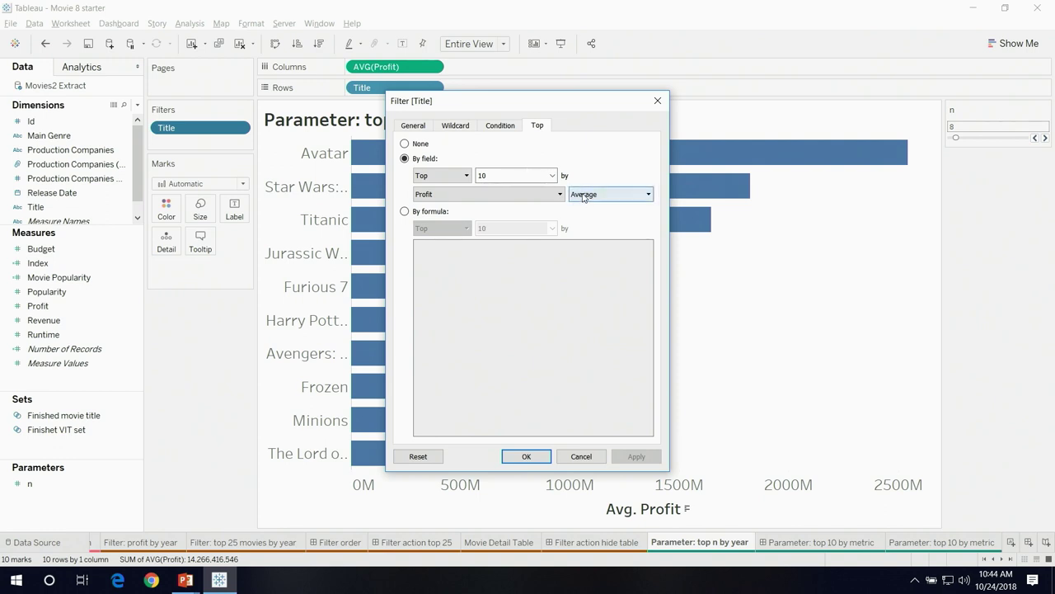
{"action": "left_click", "coordinate": [551, 176]}
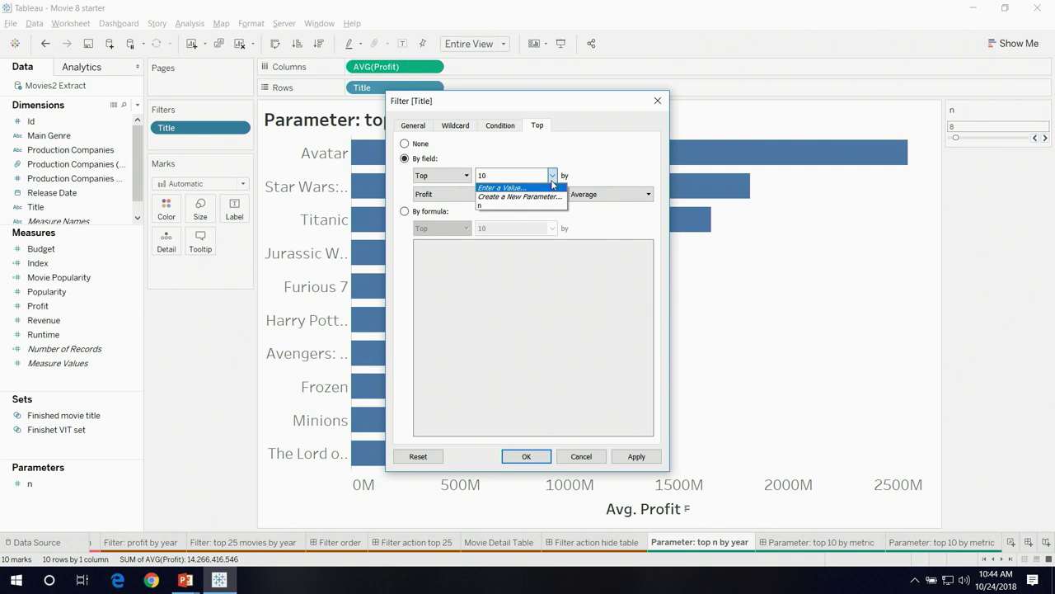
{"action": "left_click", "coordinate": [523, 206]}
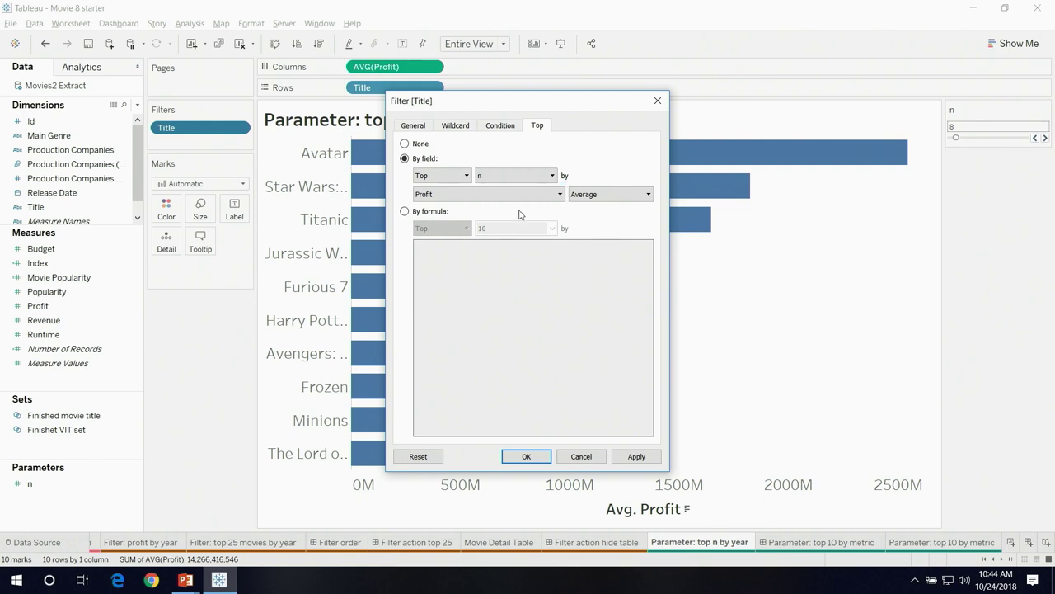
{"action": "left_click", "coordinate": [536, 461]}
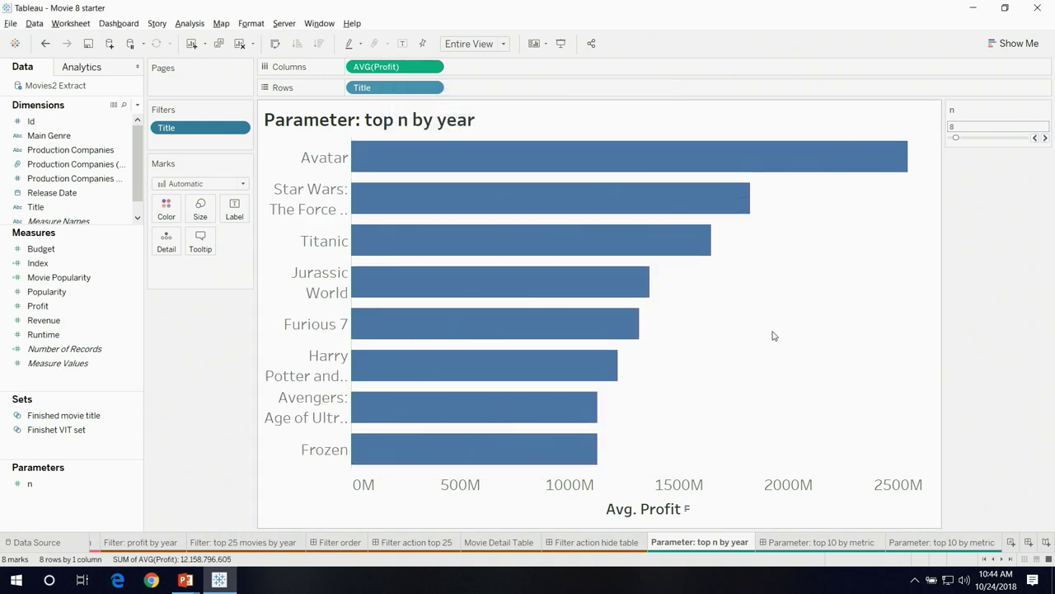
Raise the n parameter to 13 to test the top n filter on the chart
{"action": "left_click", "coordinate": [1044, 138]}
{"action": "left_click", "coordinate": [1044, 138]}
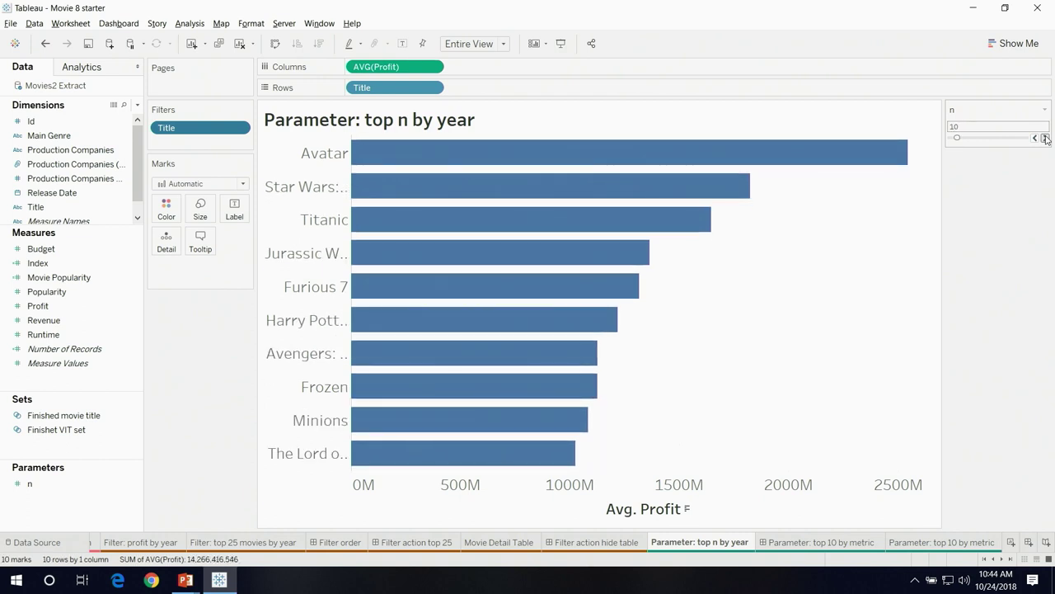
{"action": "left_click", "coordinate": [1045, 139]}
{"action": "left_click", "coordinate": [1044, 138]}
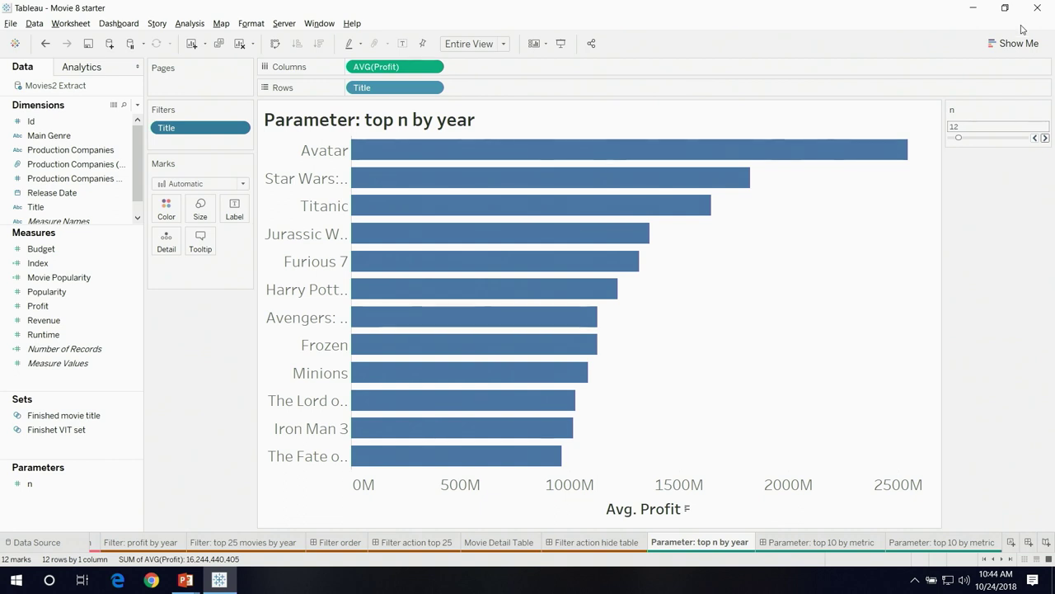
{"action": "left_click", "coordinate": [1044, 139]}
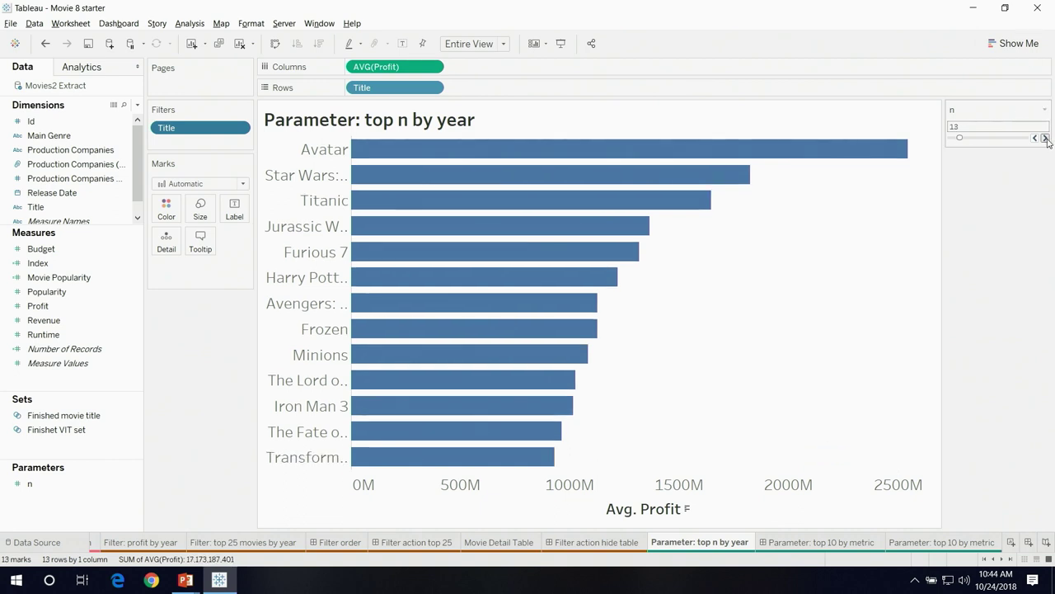
Open the Parameter: top 10 by metric dashboard and go to its top 10 by metric worksheet
{"action": "left_click", "coordinate": [780, 542]}
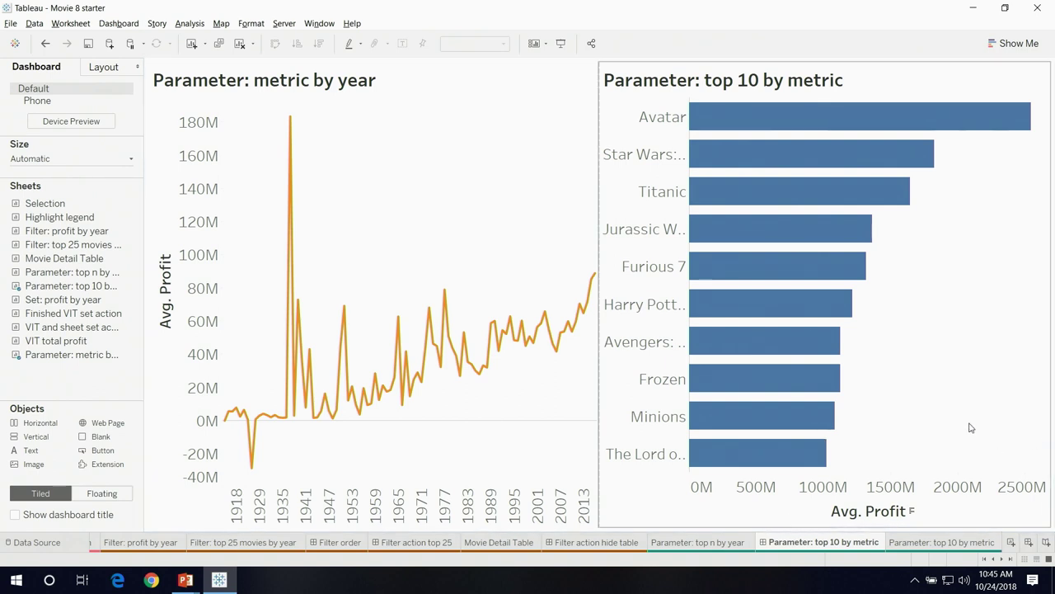
{"action": "left_click", "coordinate": [932, 361]}
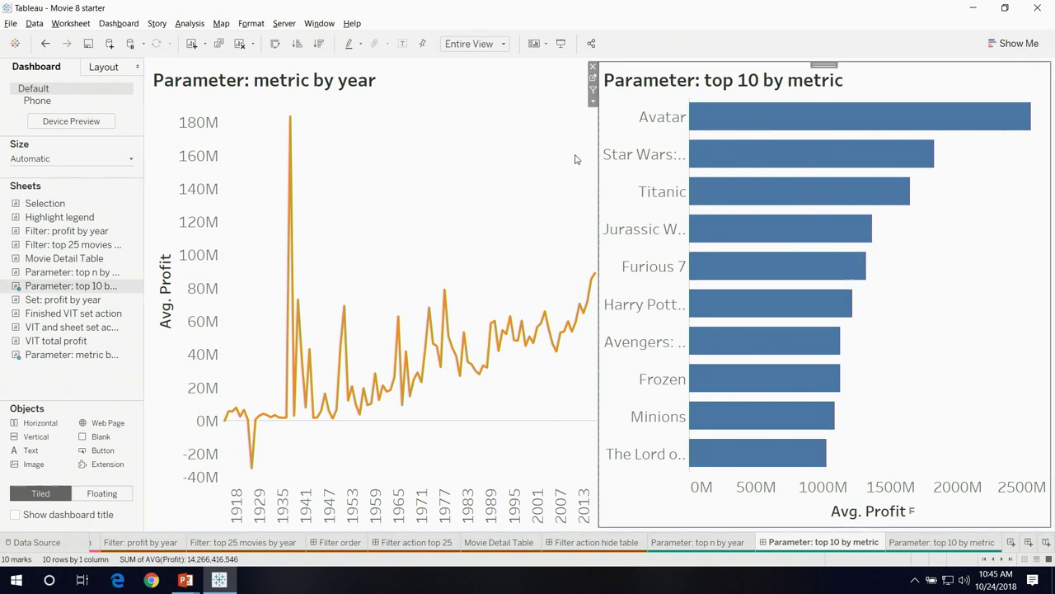
{"action": "left_click", "coordinate": [592, 77]}
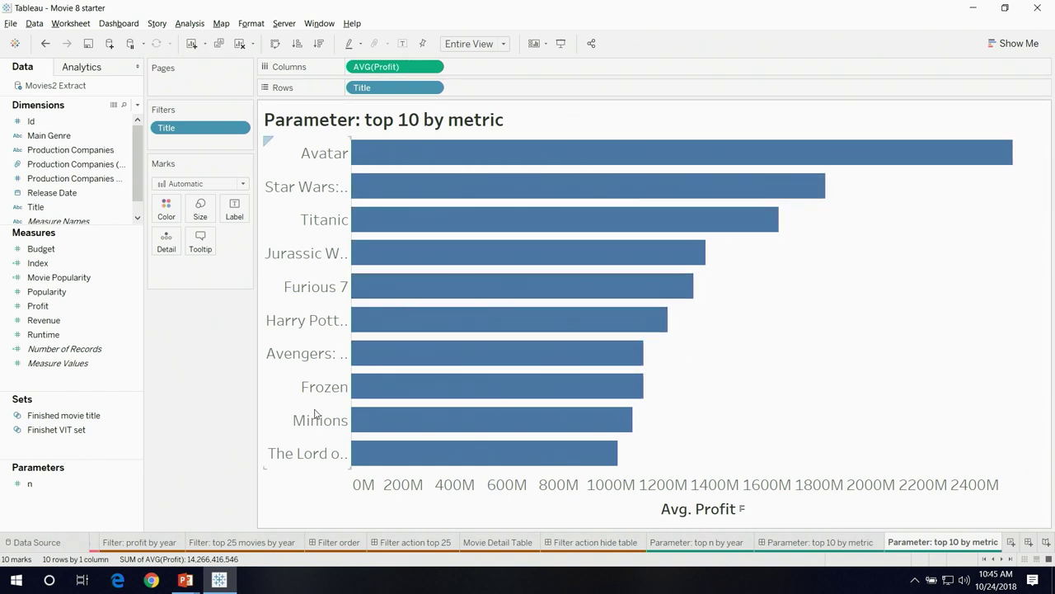
Start a new parameter named Movie metric with data type String and a list of allowable values
{"action": "right_click", "coordinate": [94, 505]}
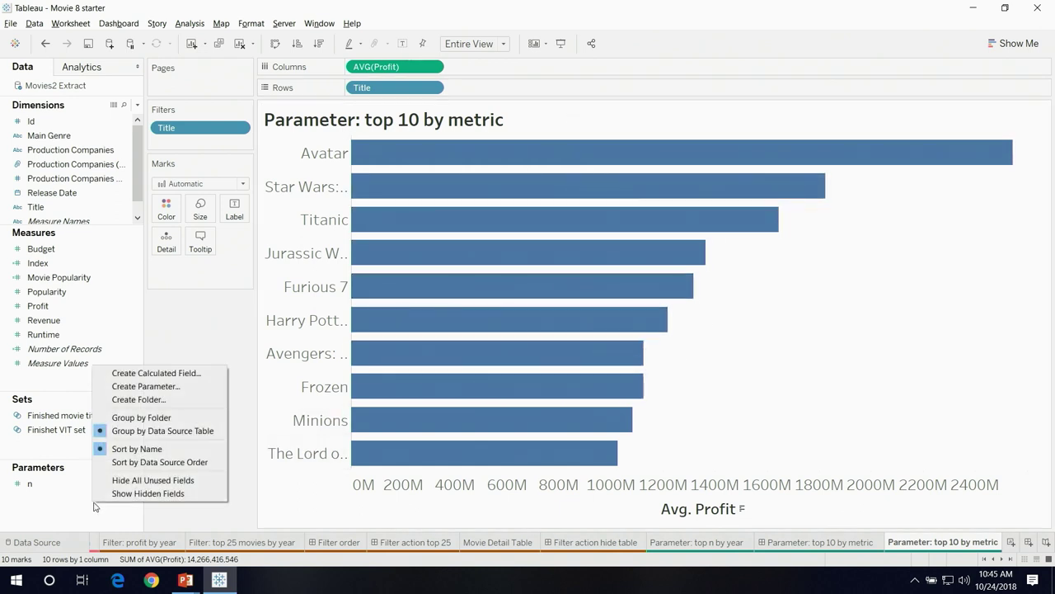
{"action": "left_click", "coordinate": [161, 388]}
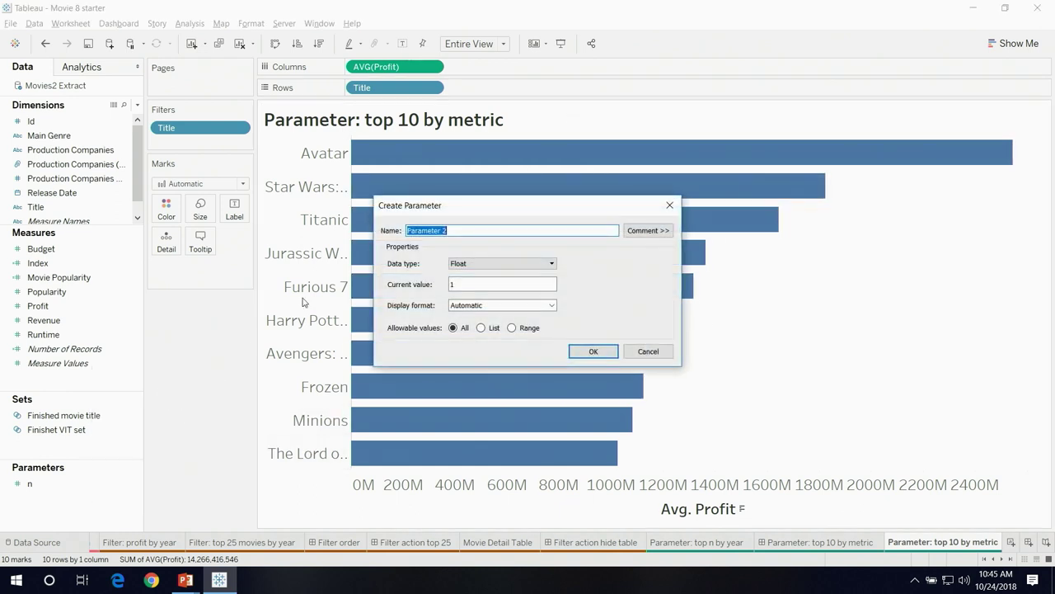
{"action": "type", "text": "Movie metric"}
{"action": "left_click", "coordinate": [486, 264]}
{"action": "left_click", "coordinate": [485, 293]}
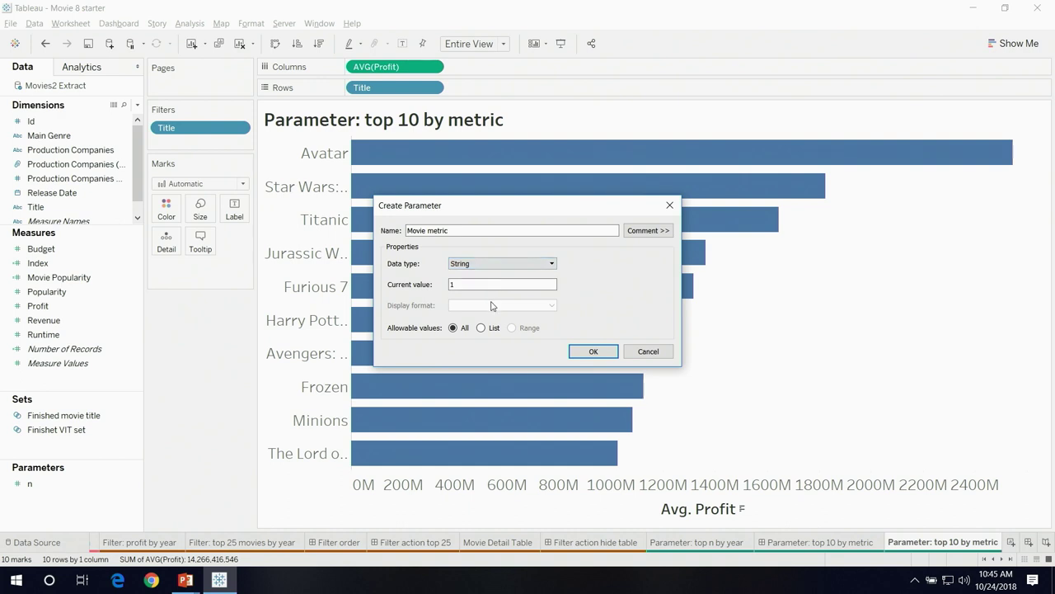
{"action": "left_click", "coordinate": [494, 330]}
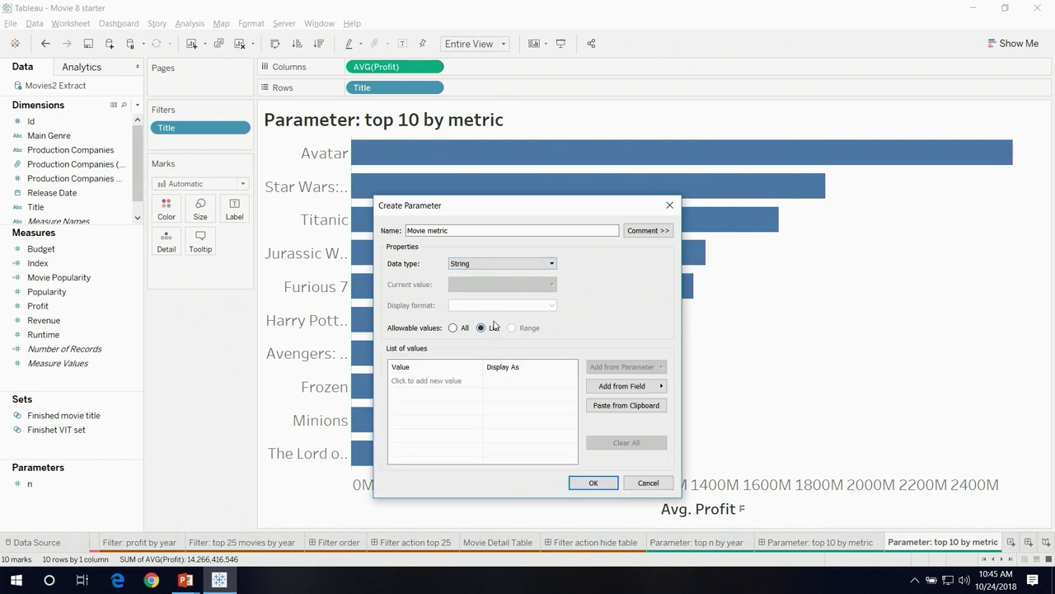
Enter Profit as the first value in the Movie metric parameter's list
{"action": "left_click", "coordinate": [468, 381]}
{"action": "type", "text": "Profit"}
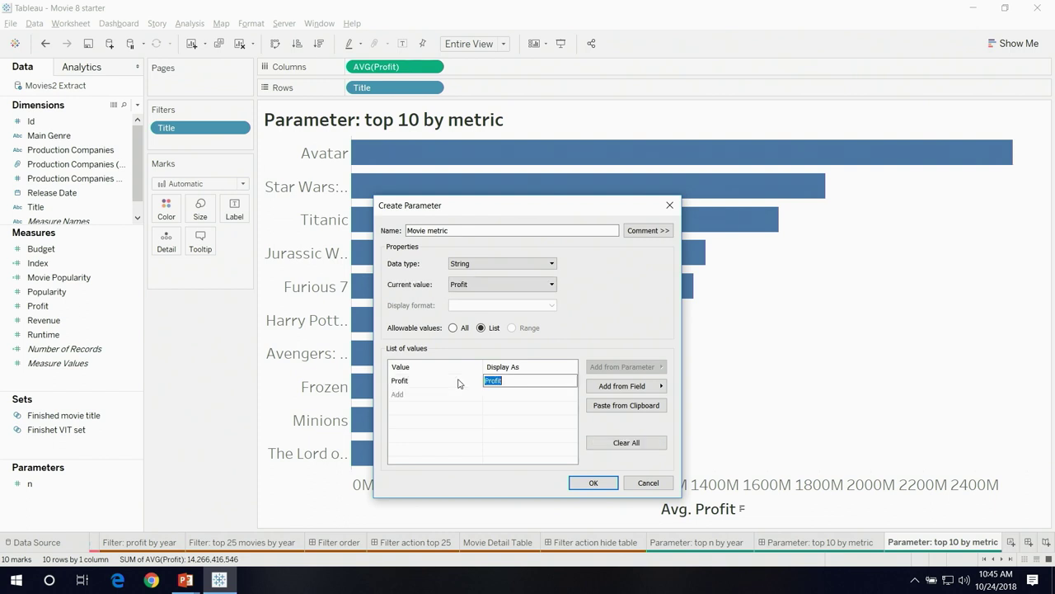
{"action": "key", "text": "Tab"}
{"action": "left_click", "coordinate": [459, 379]}
{"action": "type", "text": "B"}
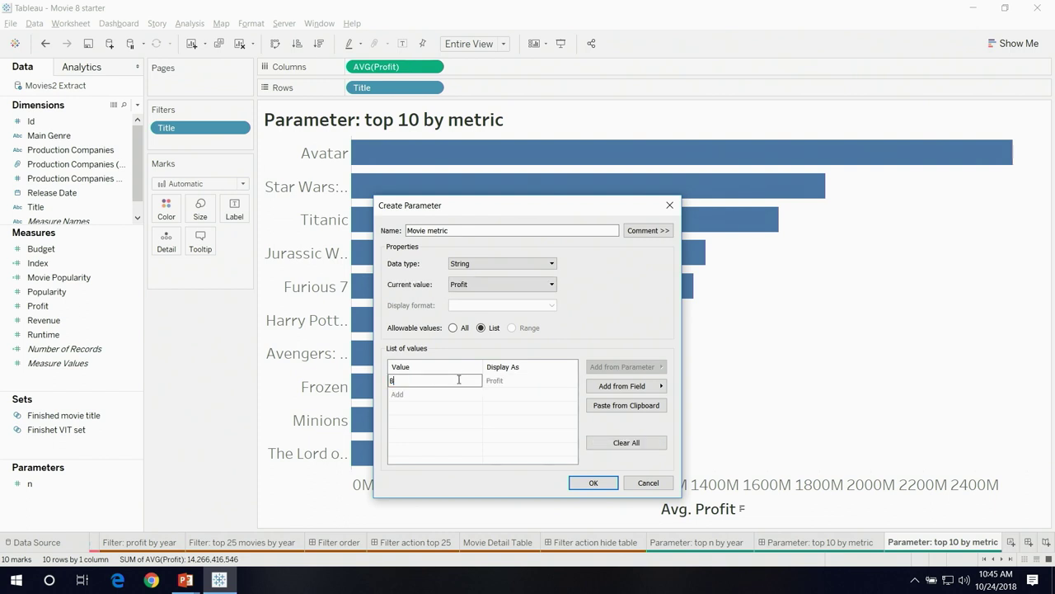
{"action": "type", "text": "Profit"}
{"action": "key", "text": "Return"}
Add Budget, Popularity and Runtime to the list of values and create the parameter
{"action": "left_click", "coordinate": [429, 394]}
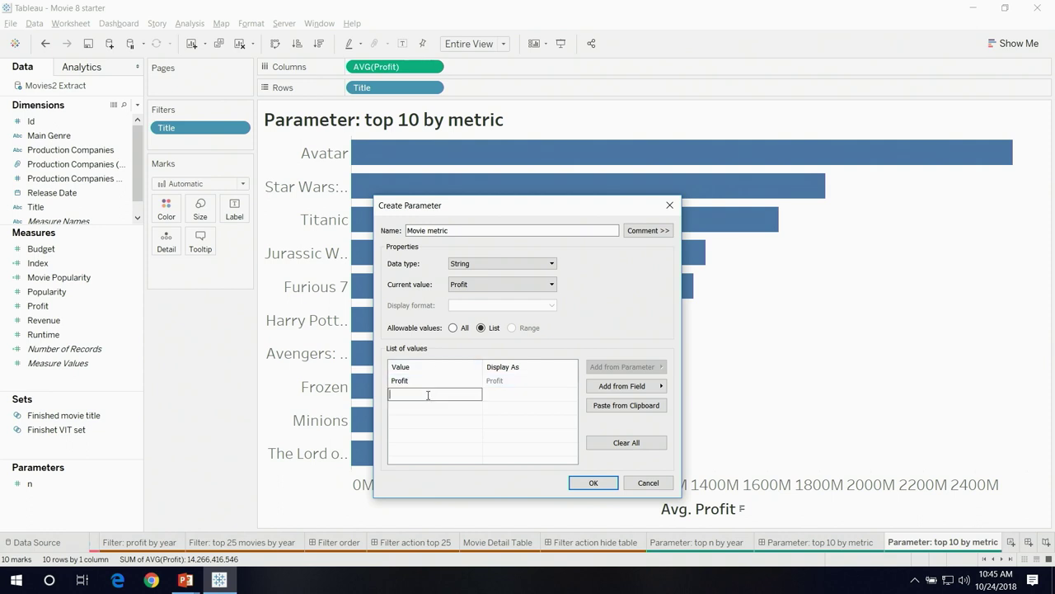
{"action": "type", "text": "Budget"}
{"action": "left_click", "coordinate": [427, 408]}
{"action": "type", "text": "Popularity"}
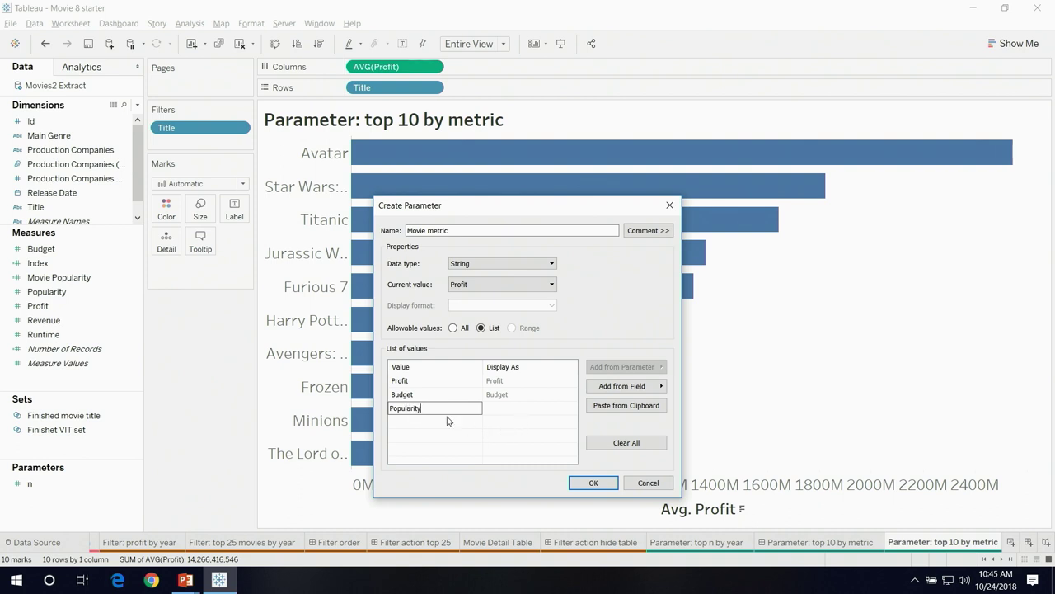
{"action": "left_click", "coordinate": [449, 420]}
{"action": "type", "text": "Runtime"}
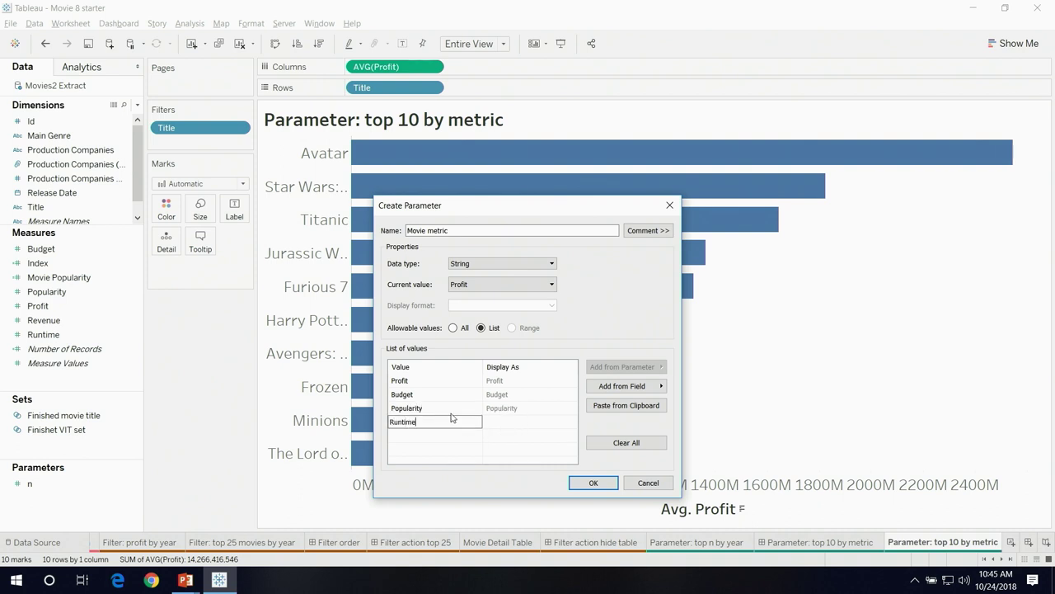
{"action": "left_click", "coordinate": [449, 452]}
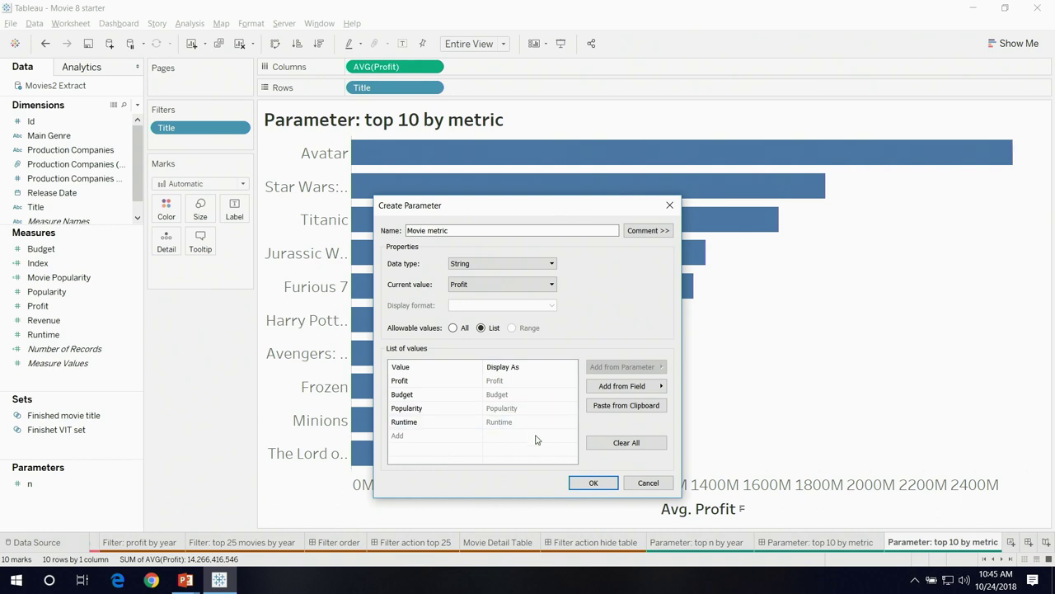
{"action": "left_click", "coordinate": [593, 483]}
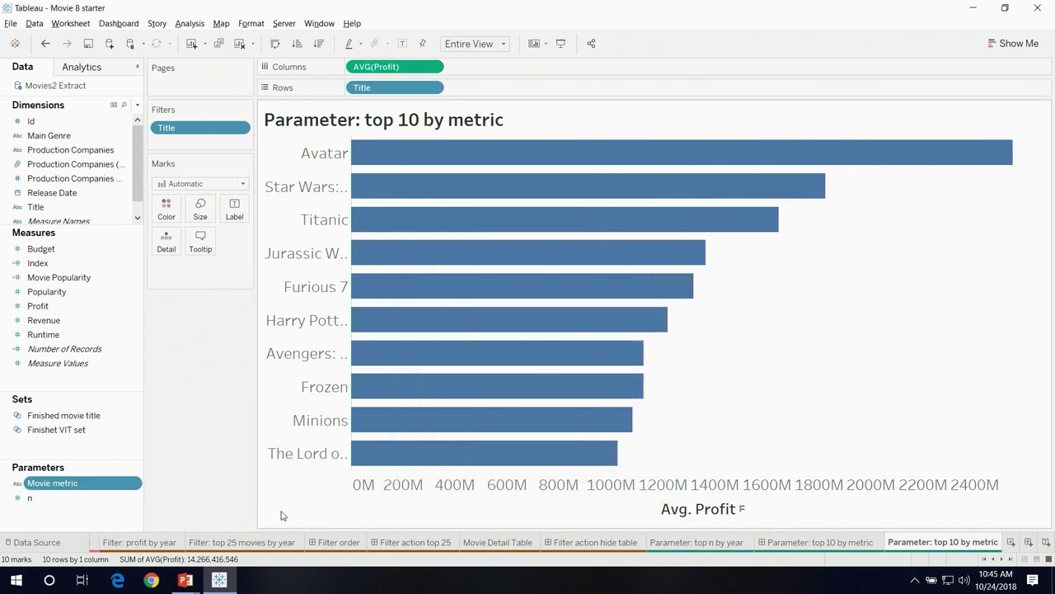
Show the Movie metric parameter control on the sheet and review its list of choices
{"action": "right_click", "coordinate": [136, 486]}
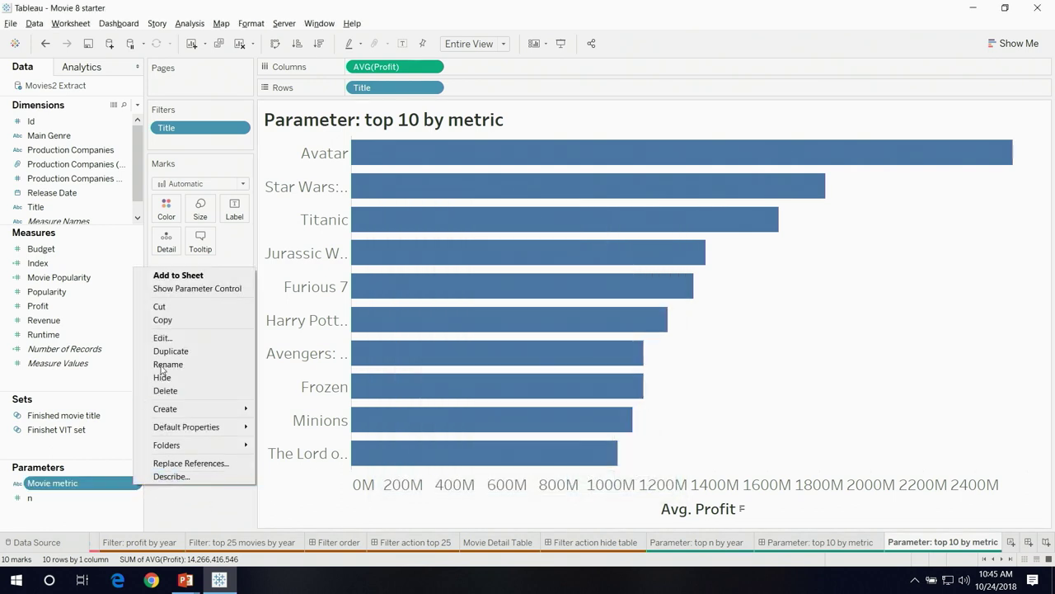
{"action": "left_click", "coordinate": [208, 289]}
{"action": "left_click", "coordinate": [1024, 128]}
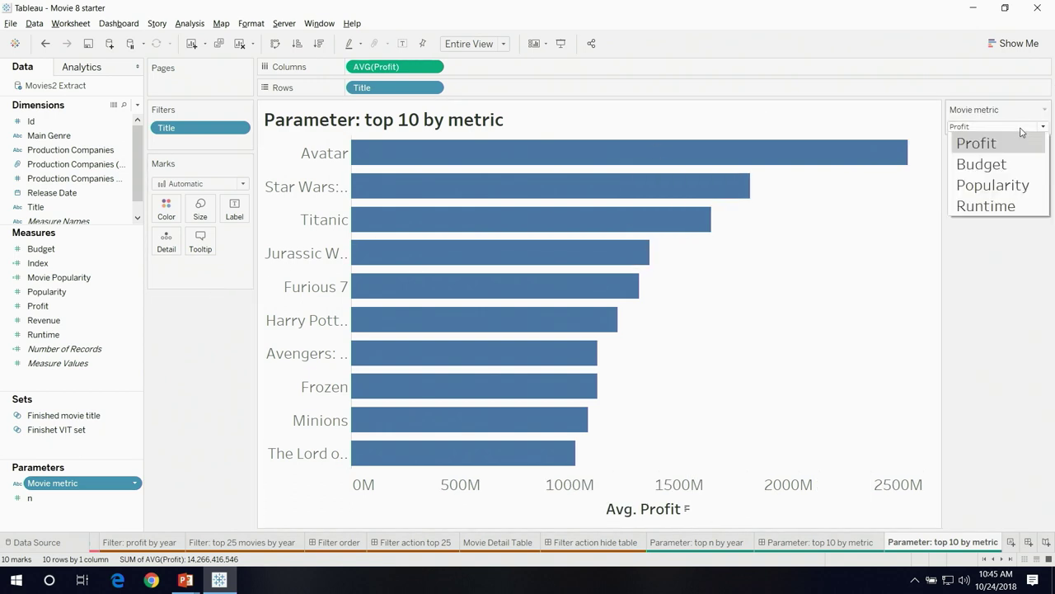
{"action": "left_click", "coordinate": [998, 305]}
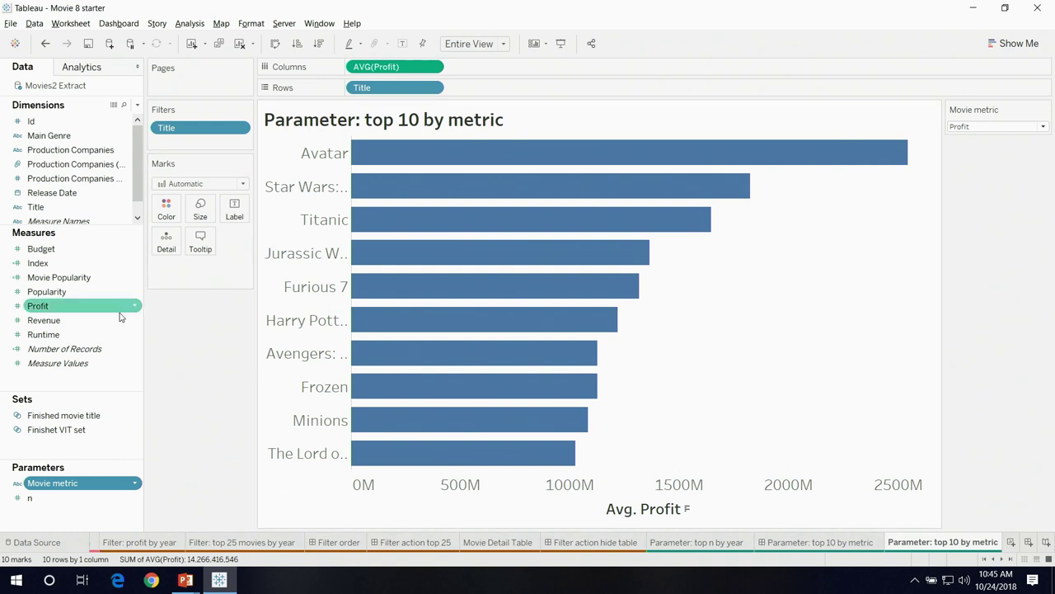
Start a new calculated field named Movie metric avg
{"action": "right_click", "coordinate": [117, 378]}
{"action": "left_click", "coordinate": [140, 384]}
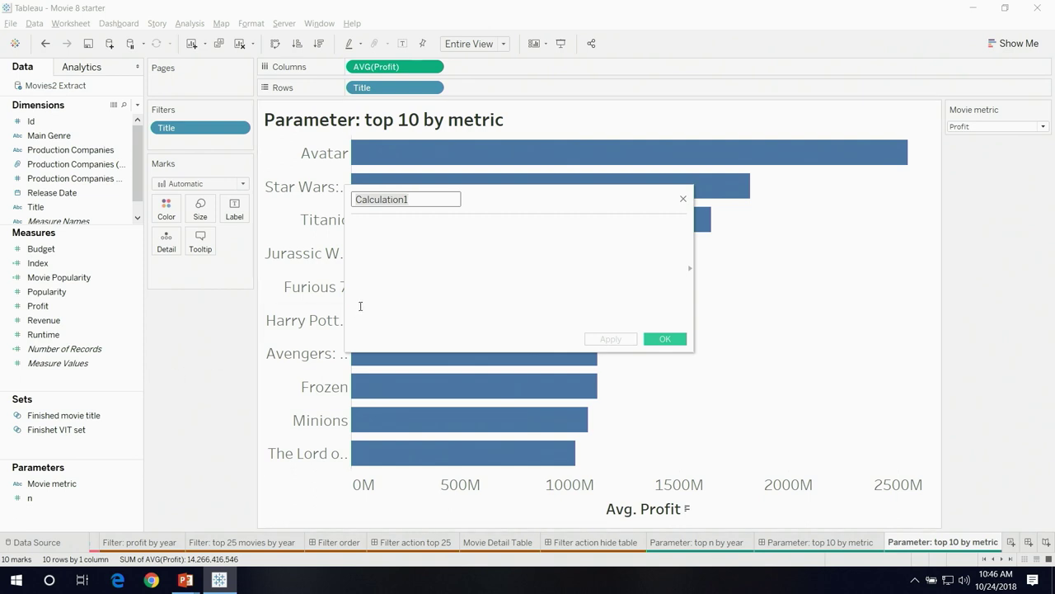
{"action": "key", "text": "BackSpace"}
{"action": "type", "text": "<"}
{"action": "key", "text": "BackSpace"}
{"action": "type", "text": "M"}
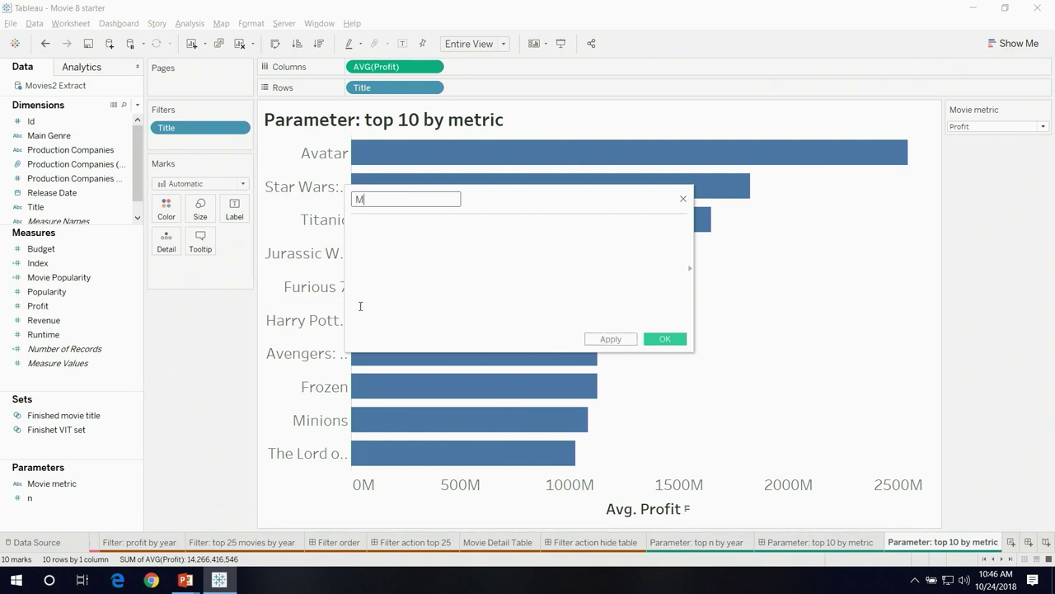
{"action": "type", "text": "ovie metric avg"}
{"action": "left_click", "coordinate": [356, 308]}
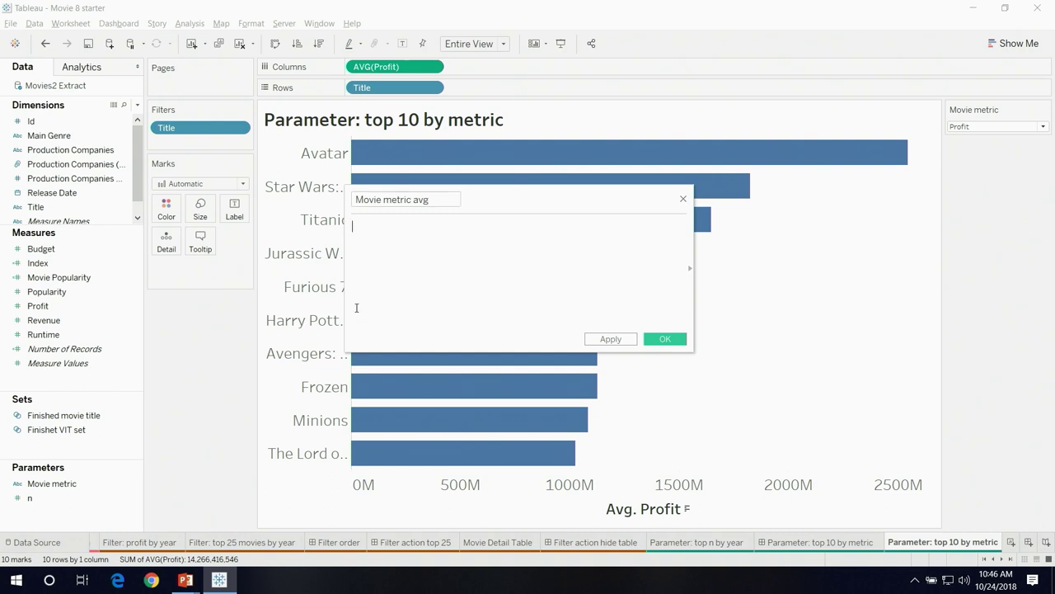
Paste a CASE formula on Movie metric returning average Profit, Budget, Runtime or, for Popularity, Movie Popularity, and save the calculation
{"action": "right_click", "coordinate": [457, 259]}
{"action": "left_click", "coordinate": [485, 322]}
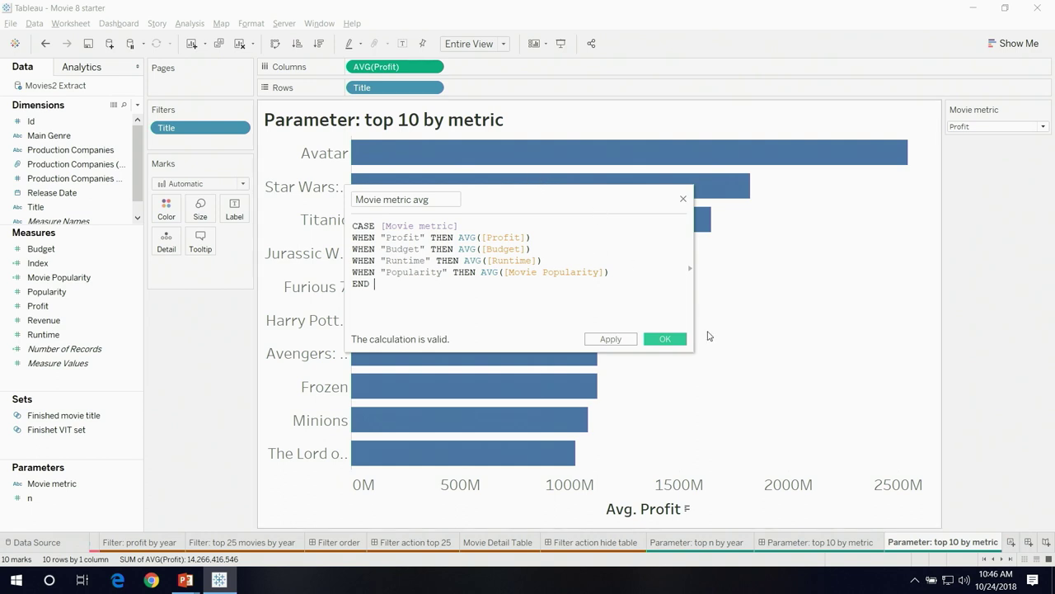
{"action": "left_click", "coordinate": [664, 339]}
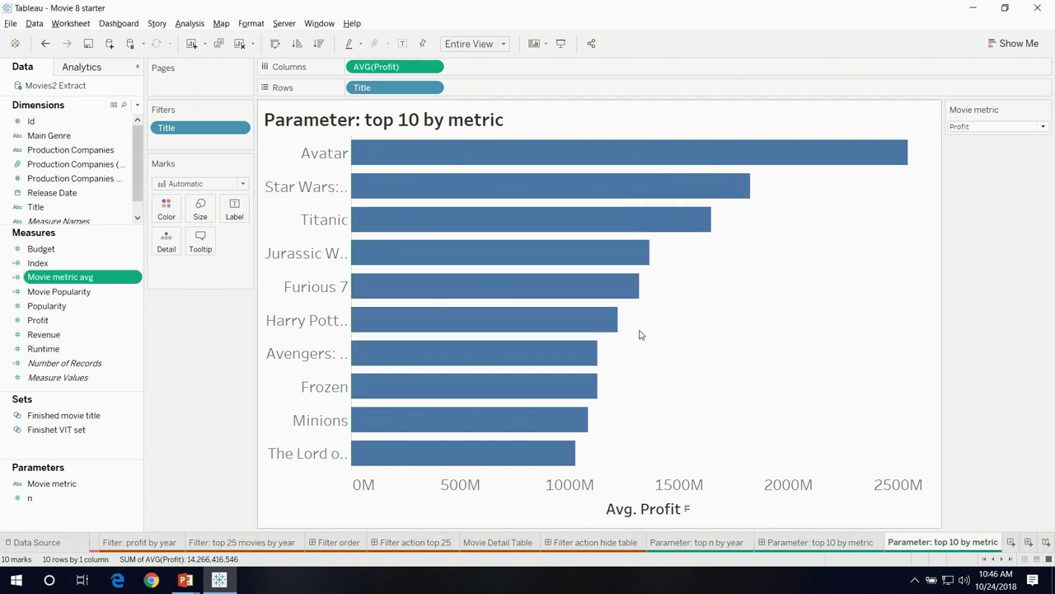
Set the Movie metric parameter to Budget
{"action": "left_click", "coordinate": [1000, 128]}
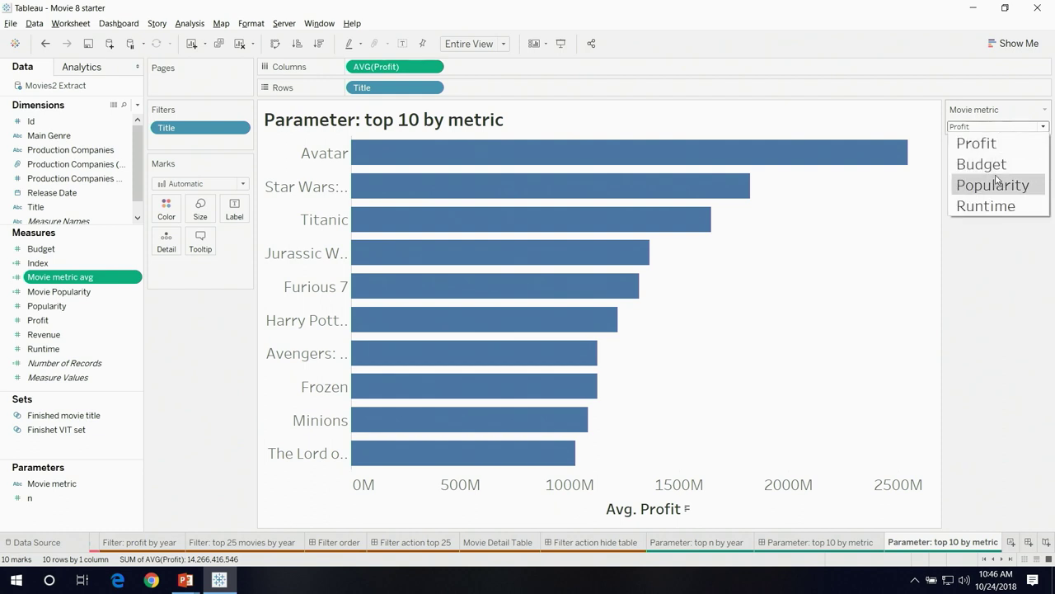
{"action": "left_click", "coordinate": [996, 165]}
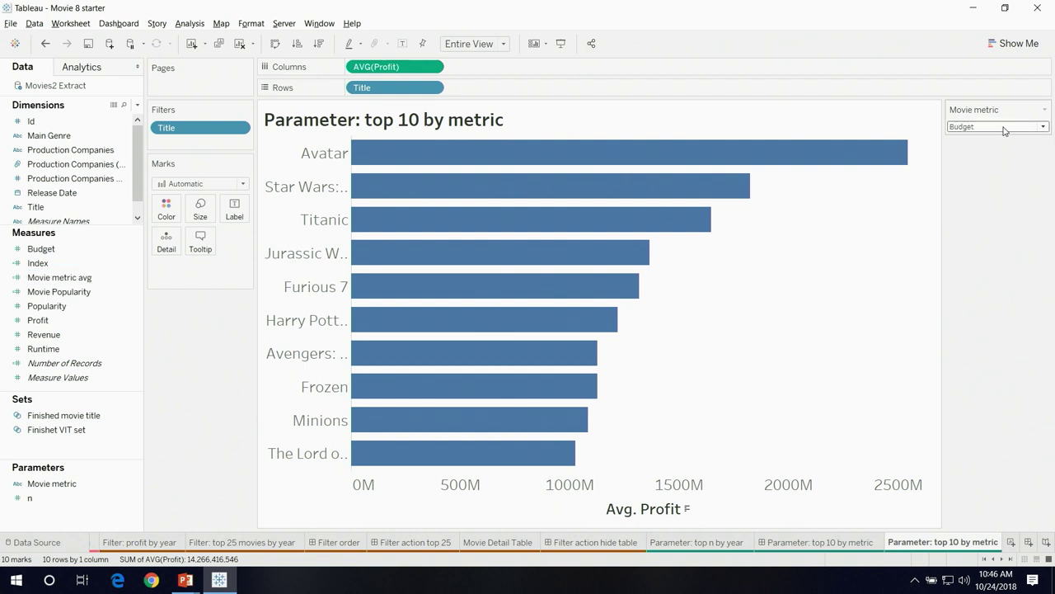
{"action": "left_click", "coordinate": [999, 127]}
{"action": "left_click", "coordinate": [998, 162]}
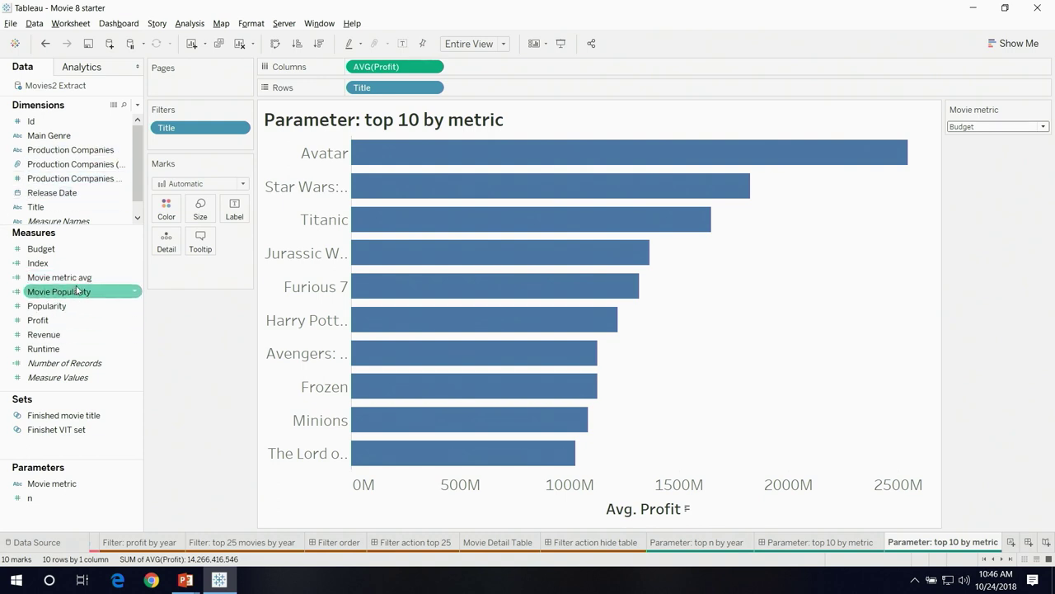
Replace average Profit on Columns with Movie metric avg and set the Movie metric parameter to Profit
{"action": "left_click_drag", "start_coordinate": [52, 280], "coordinate": [382, 77]}
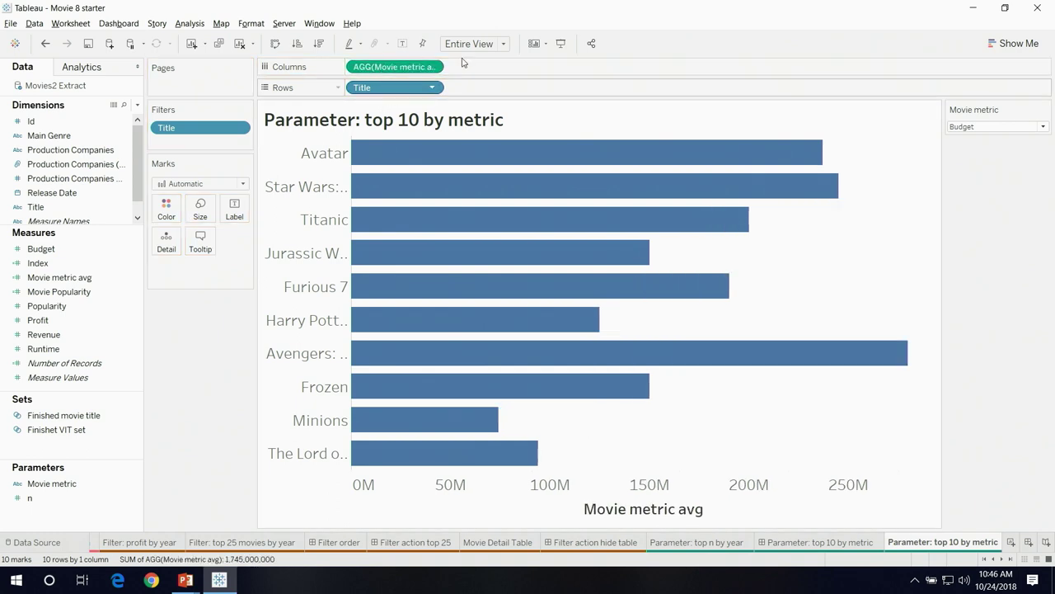
{"action": "left_click", "coordinate": [989, 126]}
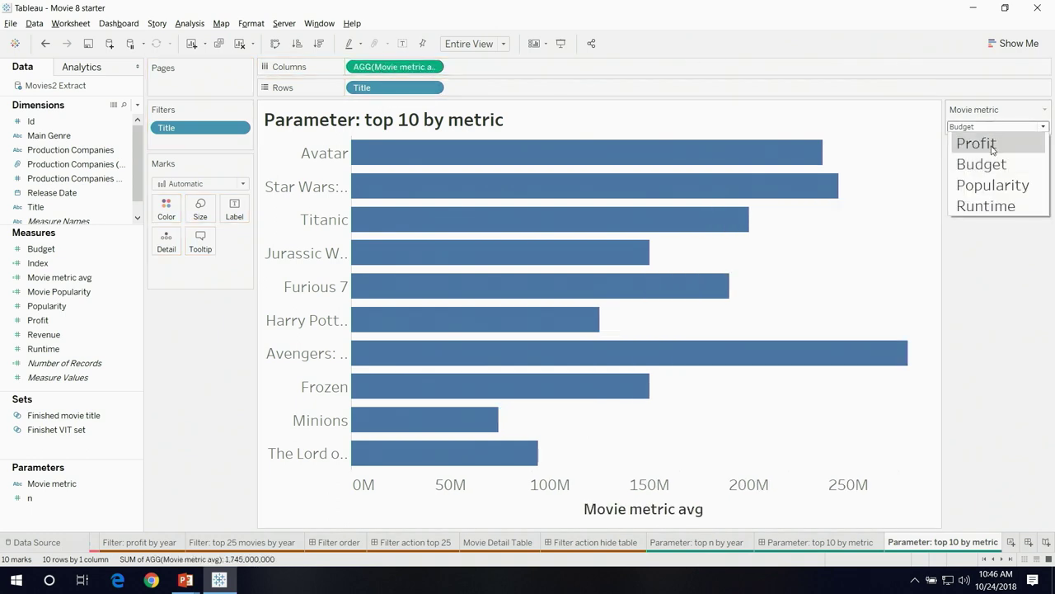
{"action": "left_click", "coordinate": [977, 143]}
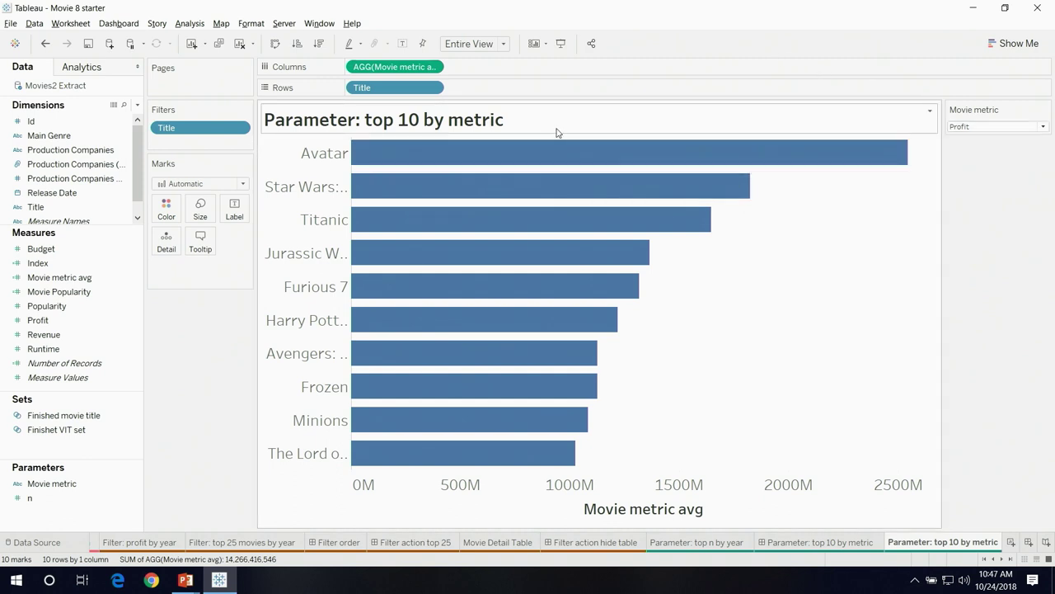
Extend the sheet title with a colon and the inserted Movie metric parameter value after the sheet name
{"action": "double_click", "coordinate": [488, 123]}
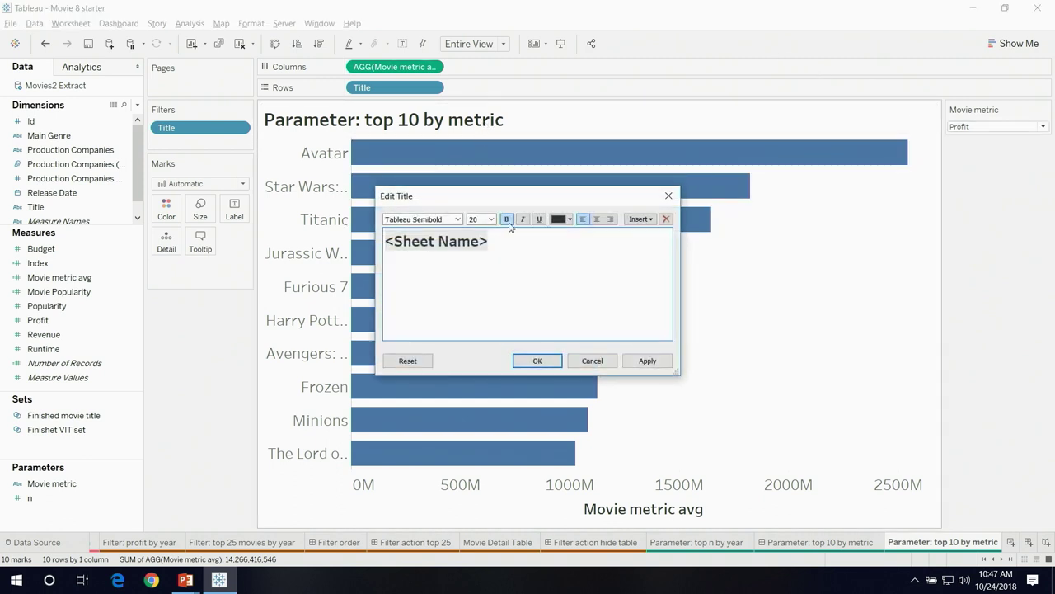
{"action": "type", "text": ";"}
{"action": "key", "text": "BackSpace"}
{"action": "type", "text": ":"}
{"action": "left_click", "coordinate": [641, 219]}
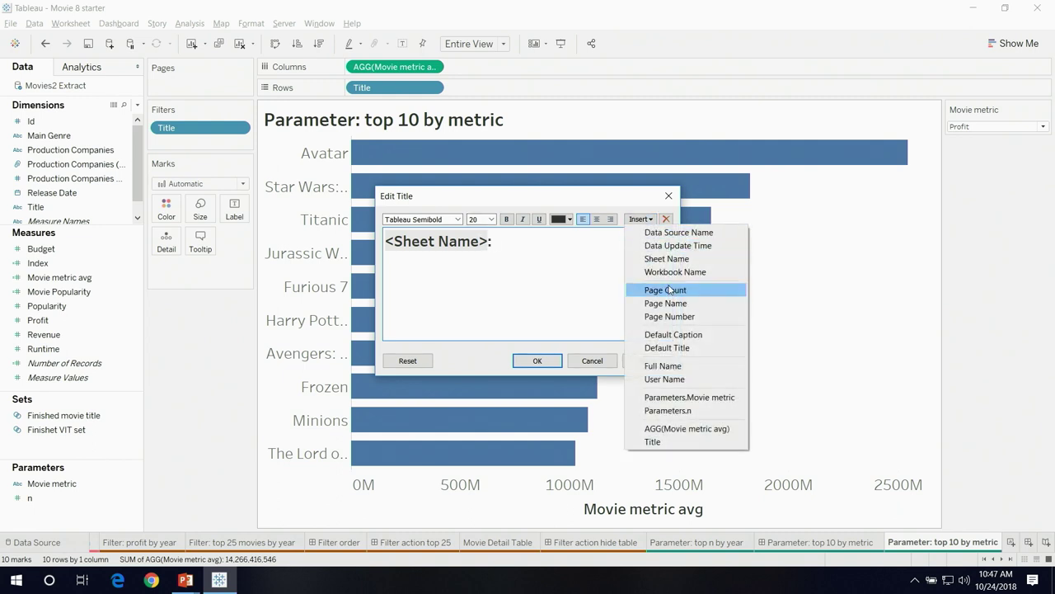
{"action": "left_click", "coordinate": [714, 399]}
{"action": "left_click", "coordinate": [537, 360]}
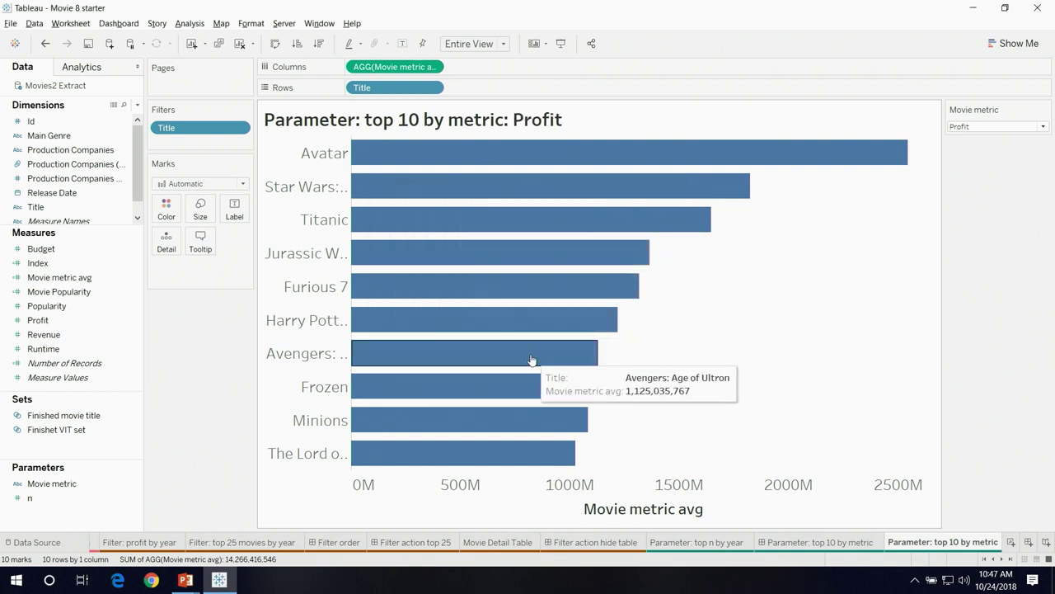
Show the Movie metric parameter control on the Parameter: top 10 by metric dashboard and set it to Budget
{"action": "left_click", "coordinate": [812, 542]}
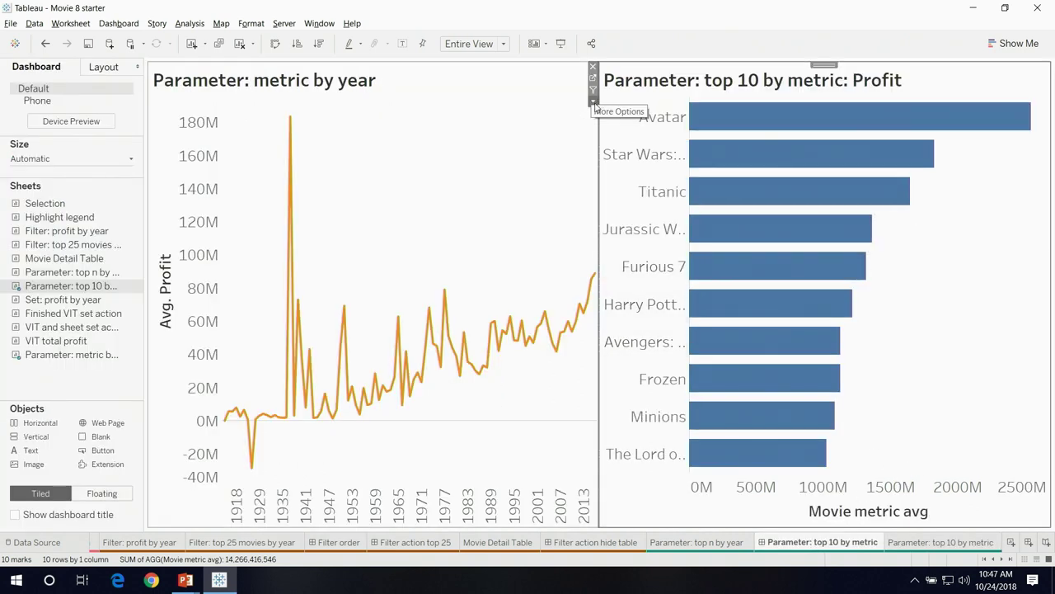
{"action": "left_click", "coordinate": [592, 101]}
{"action": "mouse_move", "coordinate": [634, 227]}
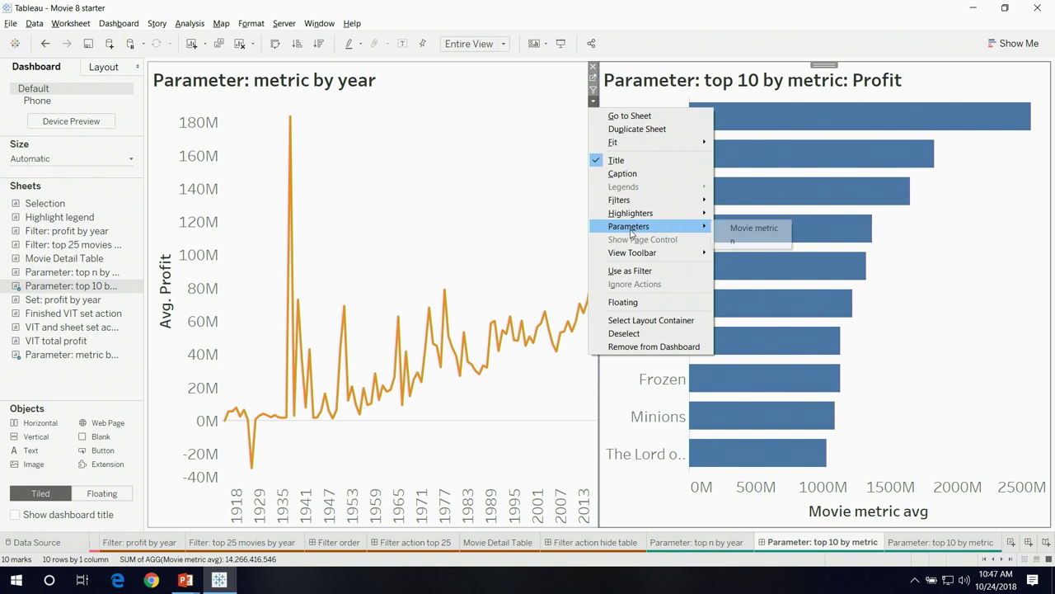
{"action": "left_click", "coordinate": [734, 229]}
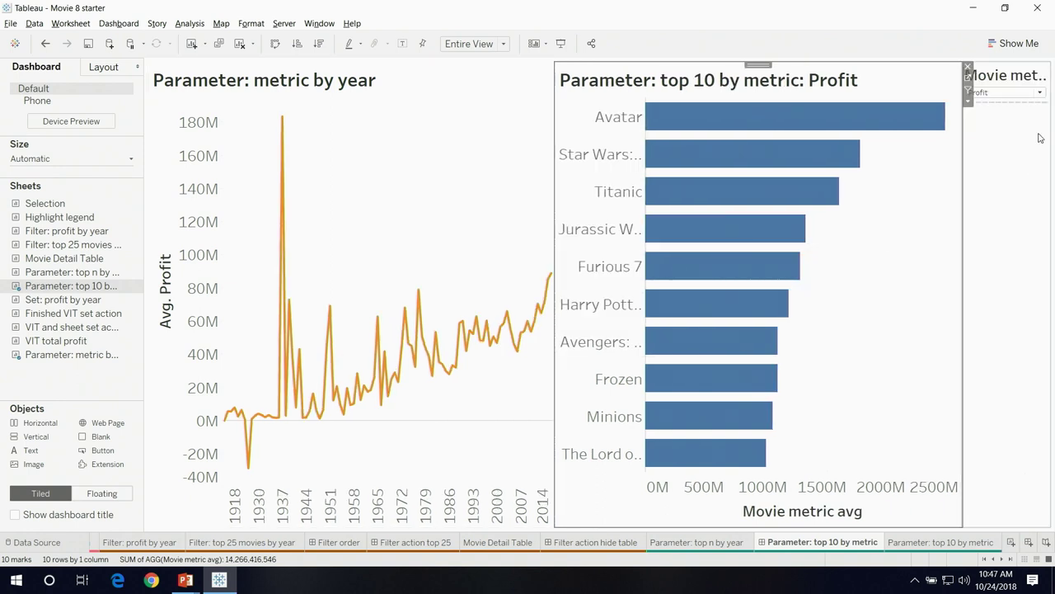
{"action": "left_click", "coordinate": [1004, 92]}
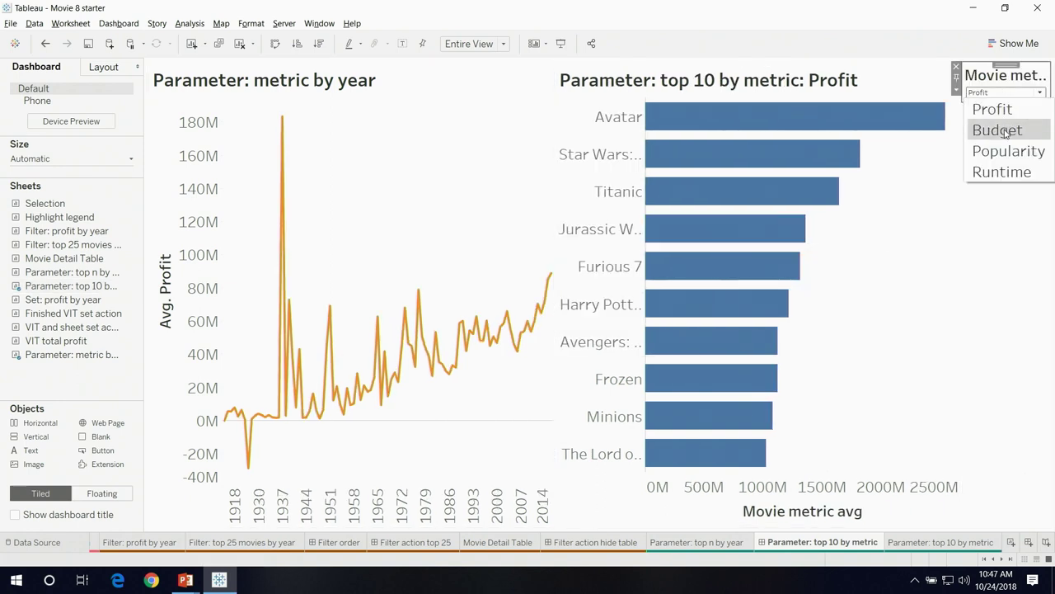
{"action": "left_click", "coordinate": [1005, 130]}
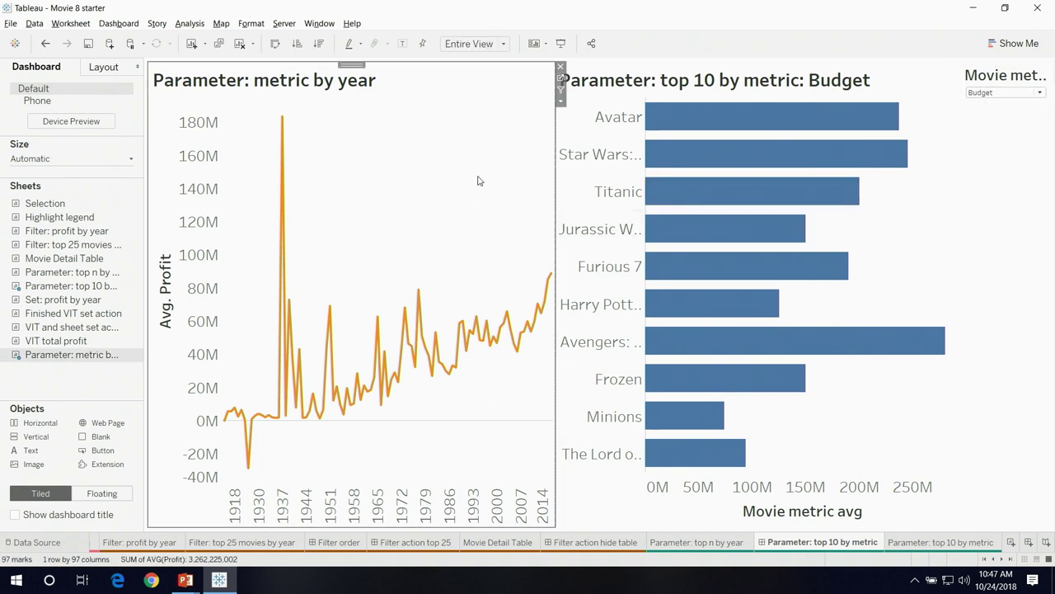
Replace average Profit with Movie metric avg in the metric by year chart, and set the dashboard's Movie metric parameter to Popularity
{"action": "left_click", "coordinate": [565, 90]}
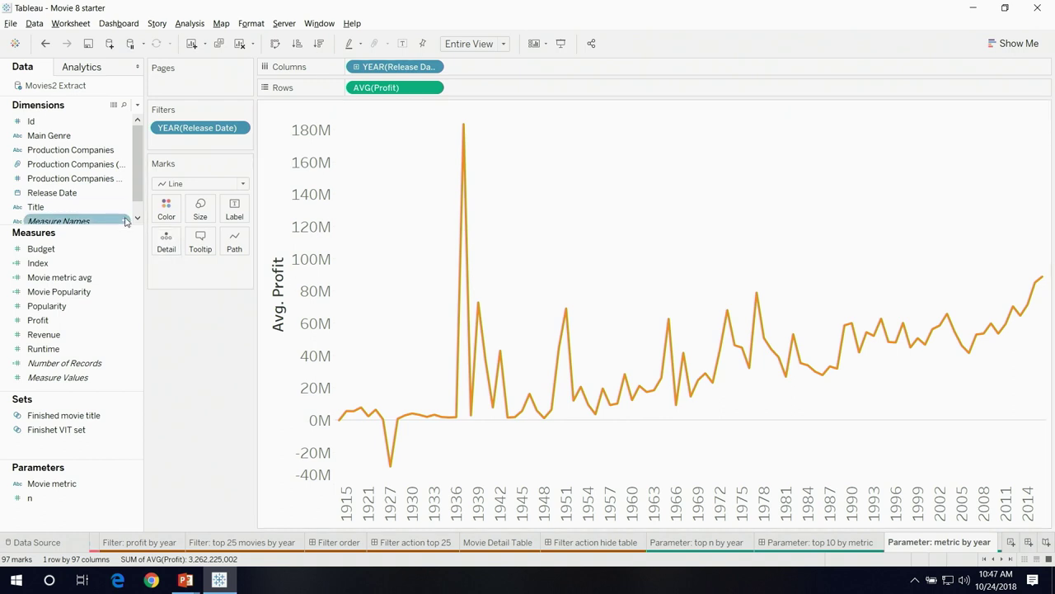
{"action": "left_click_drag", "start_coordinate": [59, 277], "coordinate": [404, 93]}
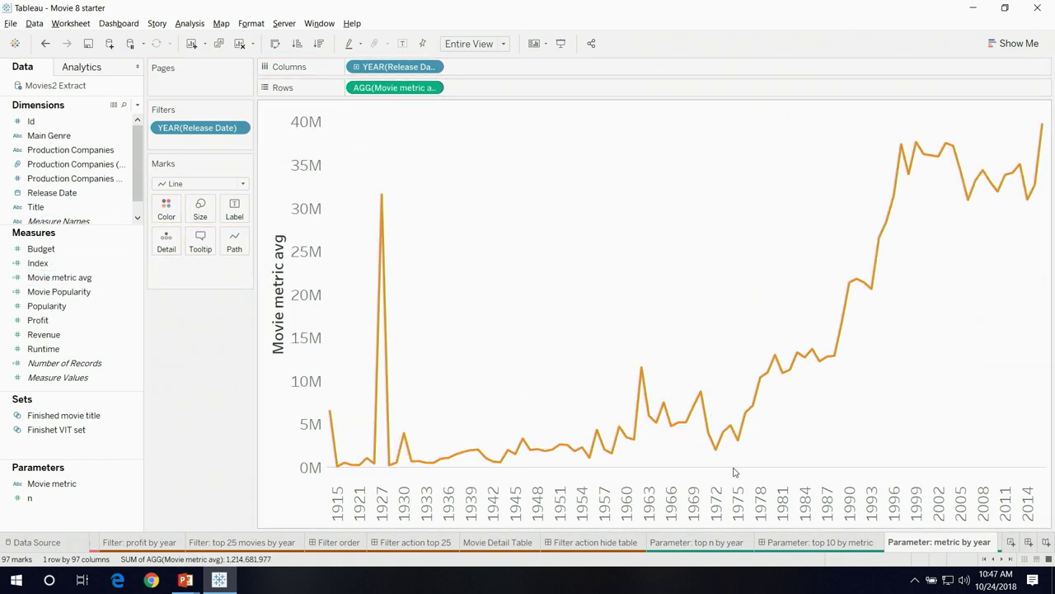
{"action": "left_click", "coordinate": [856, 546]}
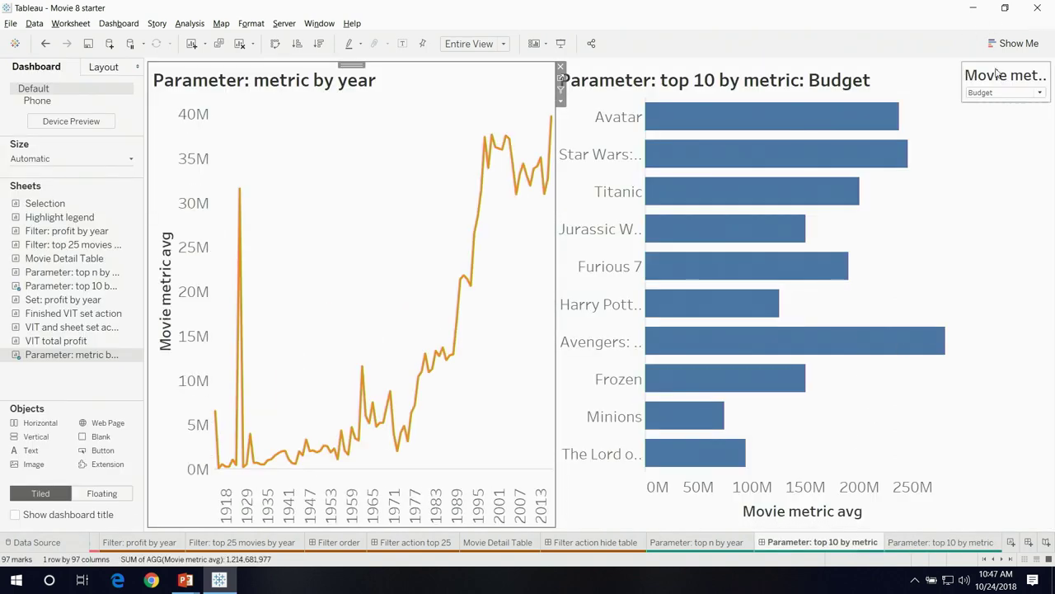
{"action": "left_click", "coordinate": [1008, 93]}
{"action": "left_click", "coordinate": [1014, 145]}
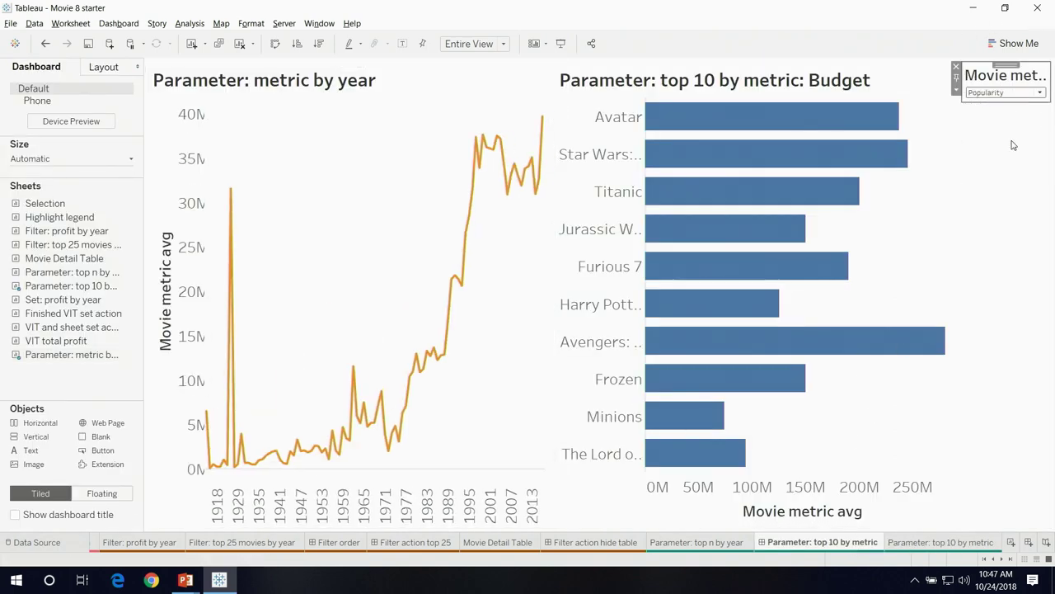
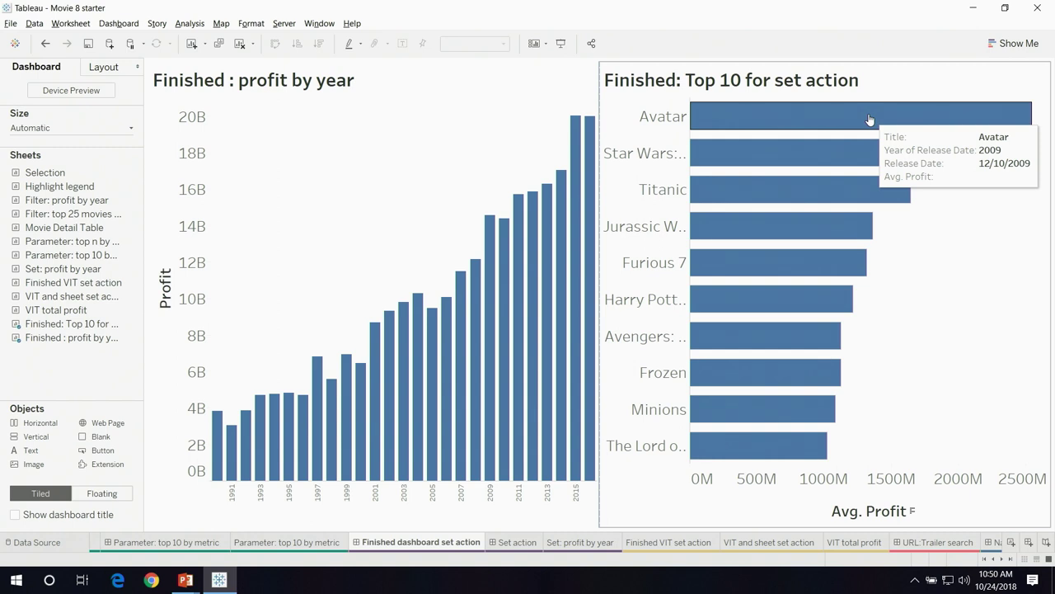
Try the finished set action by selecting Avatar, Star Wars: The Force Awakens, and all movies sharing its 2015 release year
{"action": "left_click", "coordinate": [869, 118]}
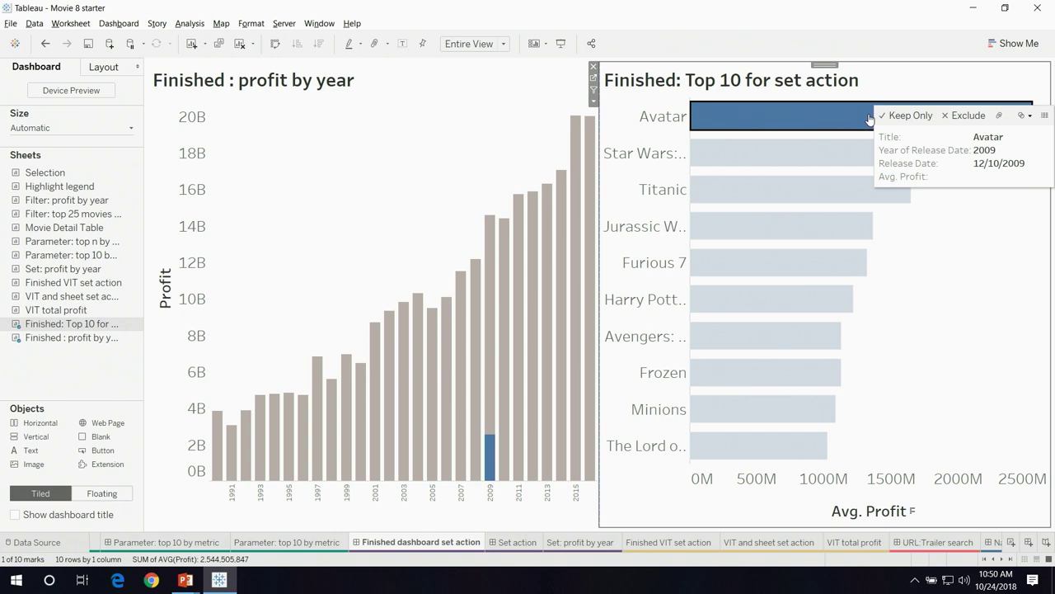
{"action": "left_click", "coordinate": [800, 160]}
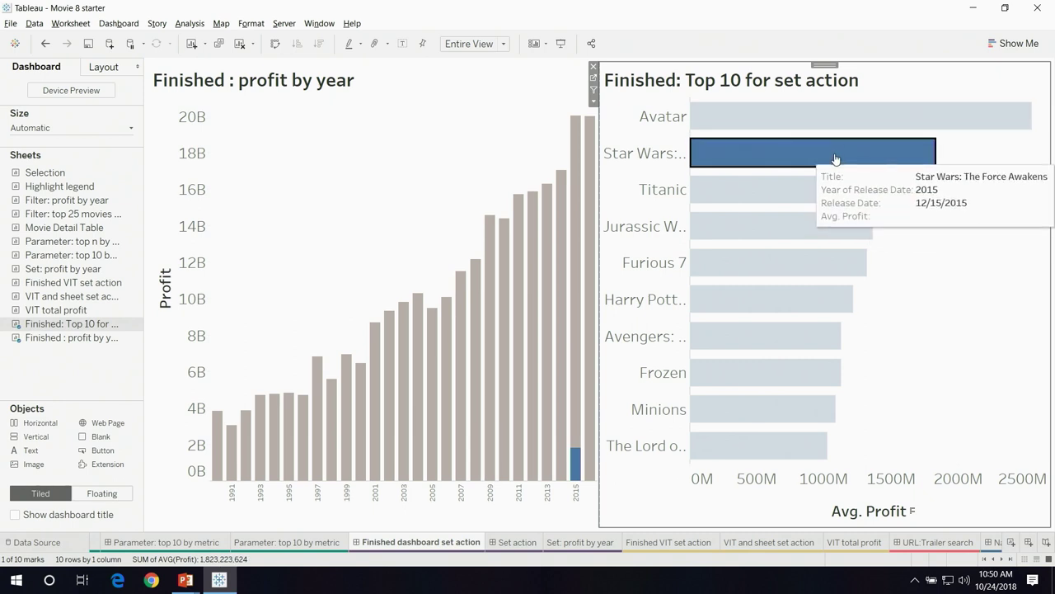
{"action": "left_click", "coordinate": [835, 160]}
{"action": "left_click", "coordinate": [835, 160]}
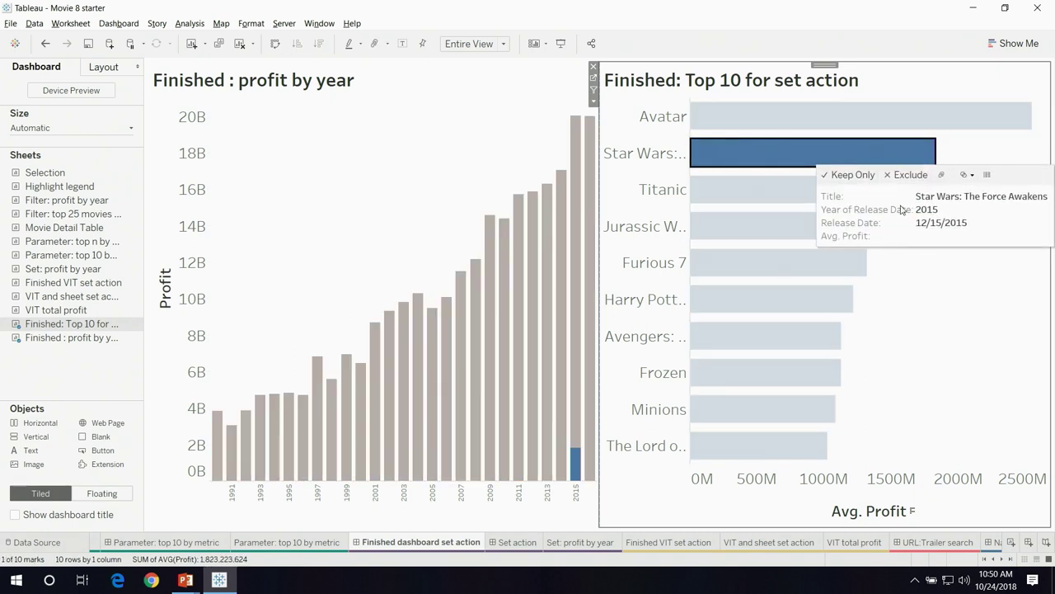
{"action": "left_click", "coordinate": [927, 212]}
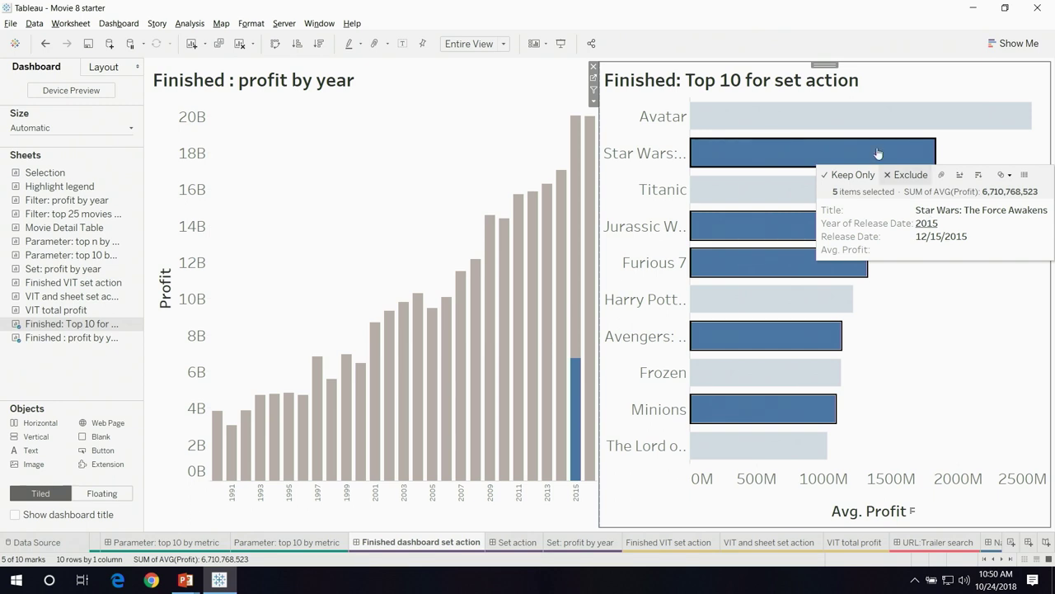
Open the Set: profit by year worksheet from the Set action dashboard
{"action": "left_click", "coordinate": [534, 542]}
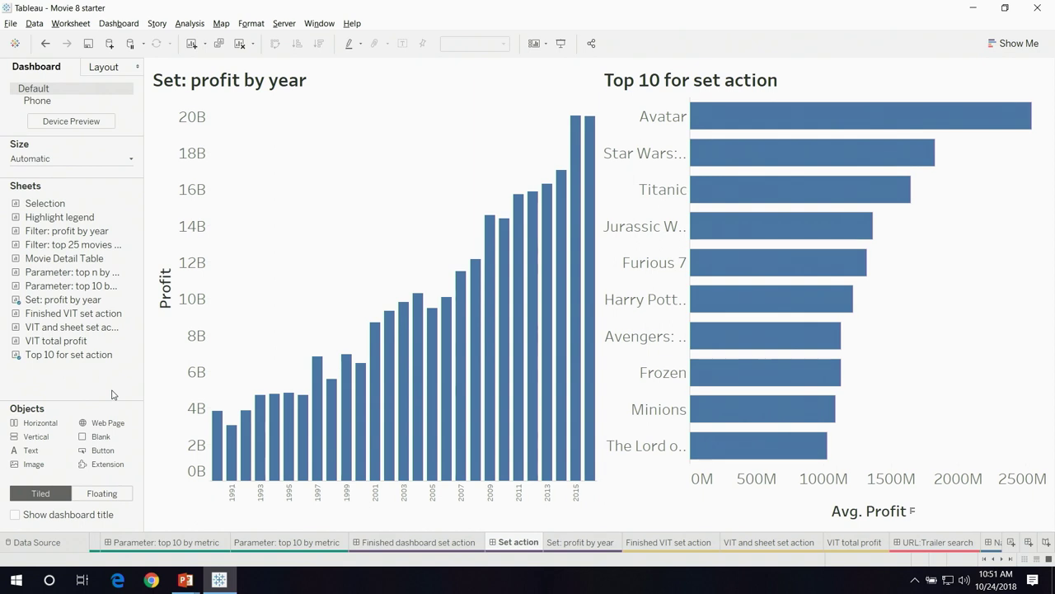
{"action": "left_click", "coordinate": [342, 168]}
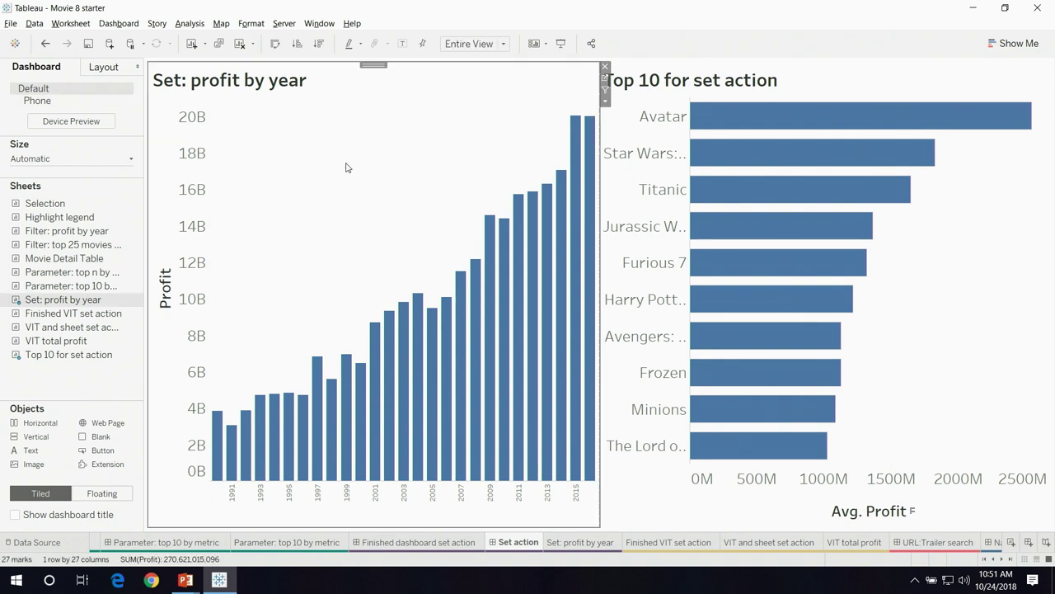
{"action": "left_click", "coordinate": [606, 79]}
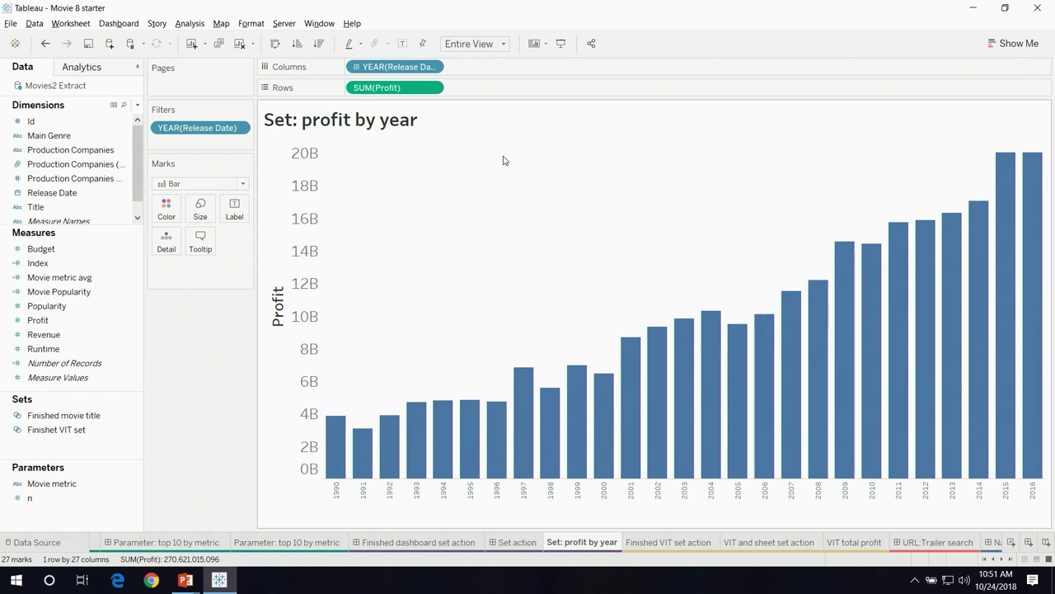
Create a set from Title named Movie title set action with no titles selected, and color the yearly profit bars by it
{"action": "left_click", "coordinate": [124, 207]}
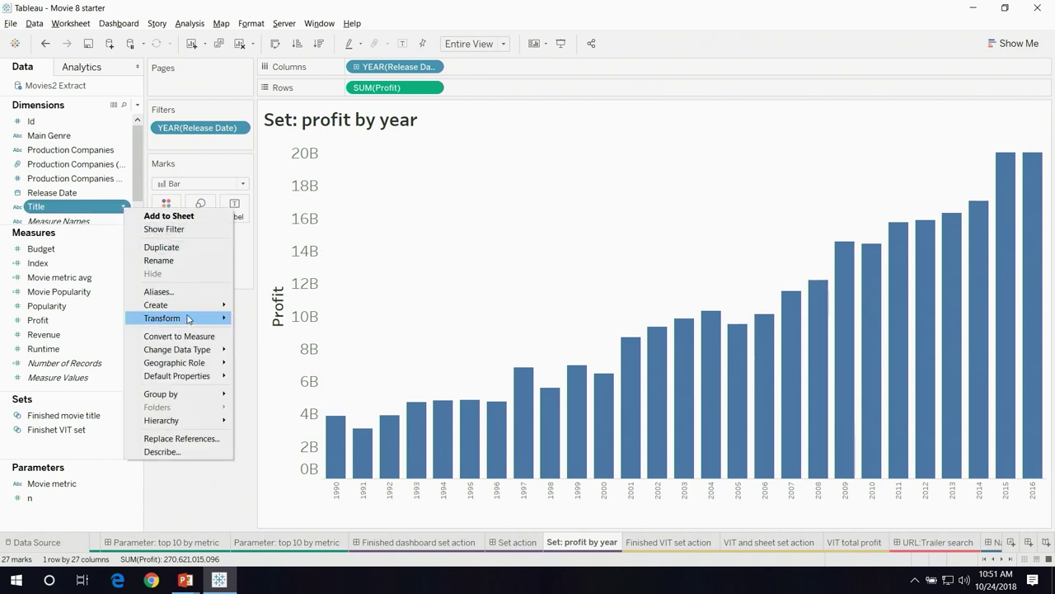
{"action": "mouse_move", "coordinate": [175, 308]}
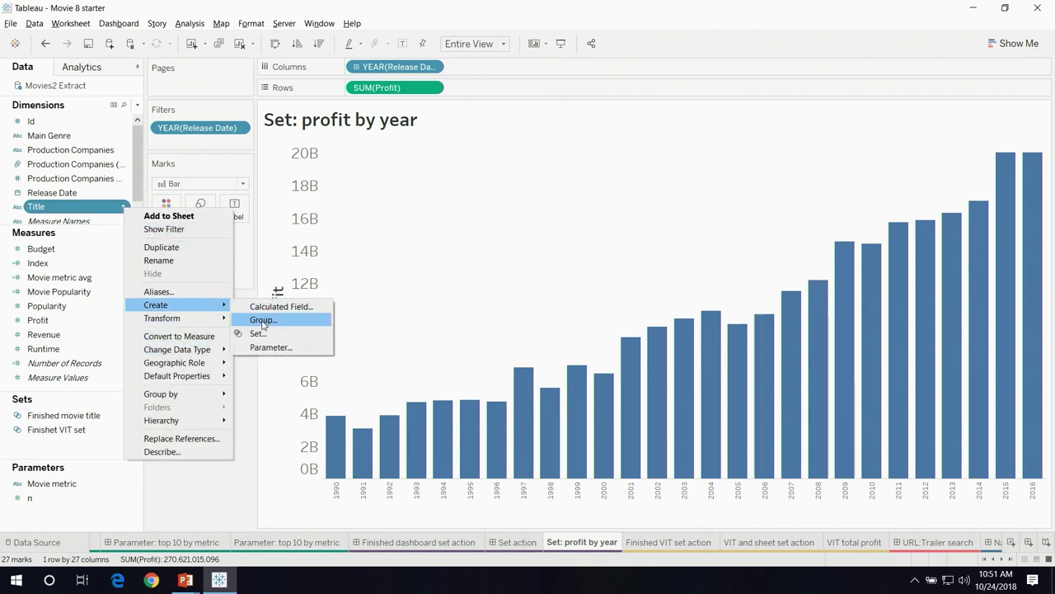
{"action": "left_click", "coordinate": [262, 333]}
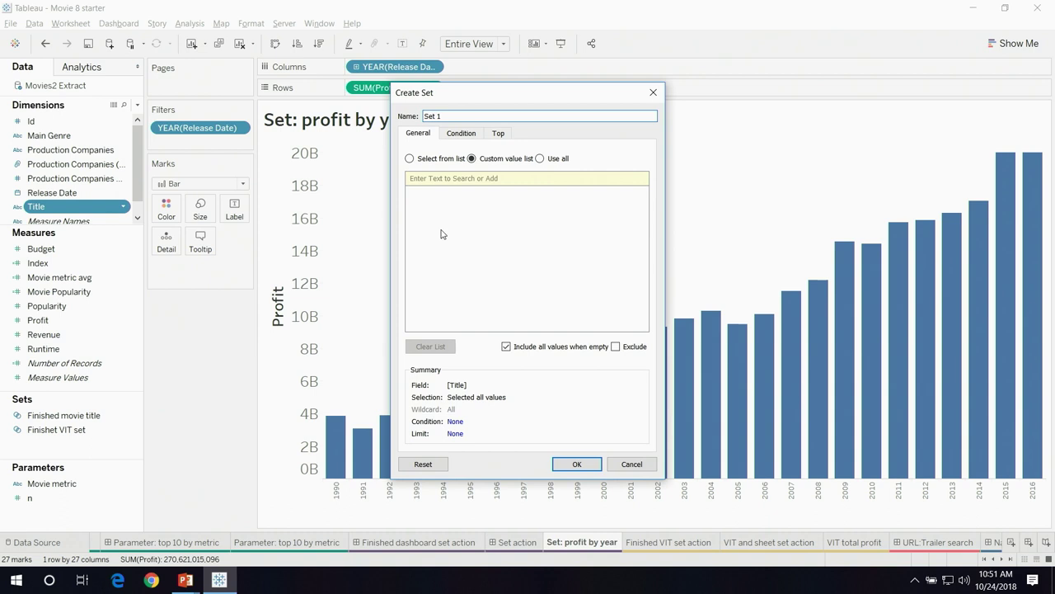
{"action": "left_click", "coordinate": [446, 159]}
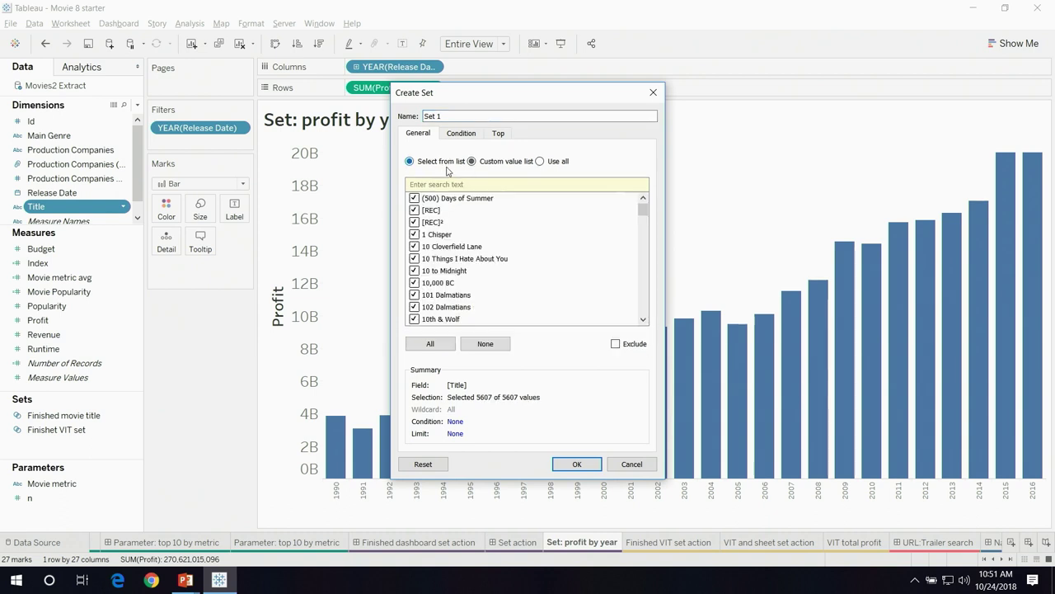
{"action": "left_click", "coordinate": [499, 344]}
{"action": "left_click_drag", "start_coordinate": [469, 120], "coordinate": [395, 110]}
{"action": "type", "text": "Movie tit"}
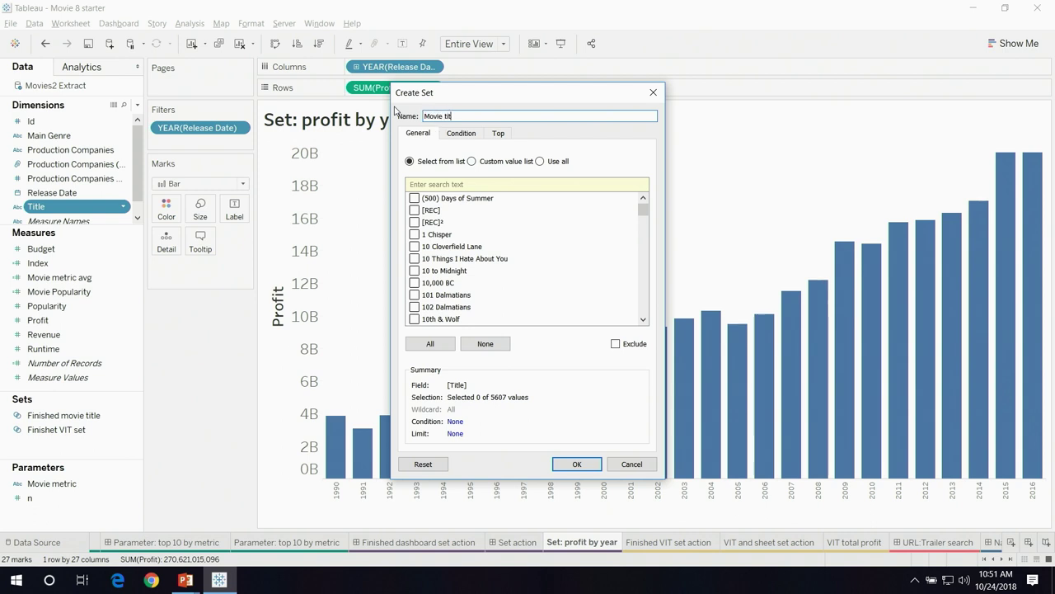
{"action": "type", "text": "le set action"}
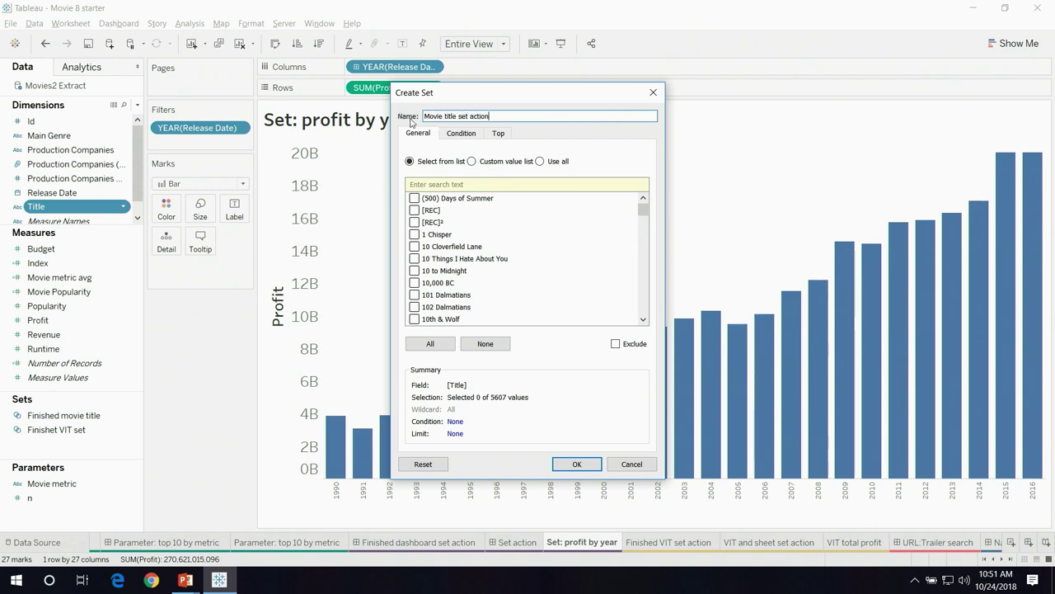
{"action": "left_click", "coordinate": [577, 464]}
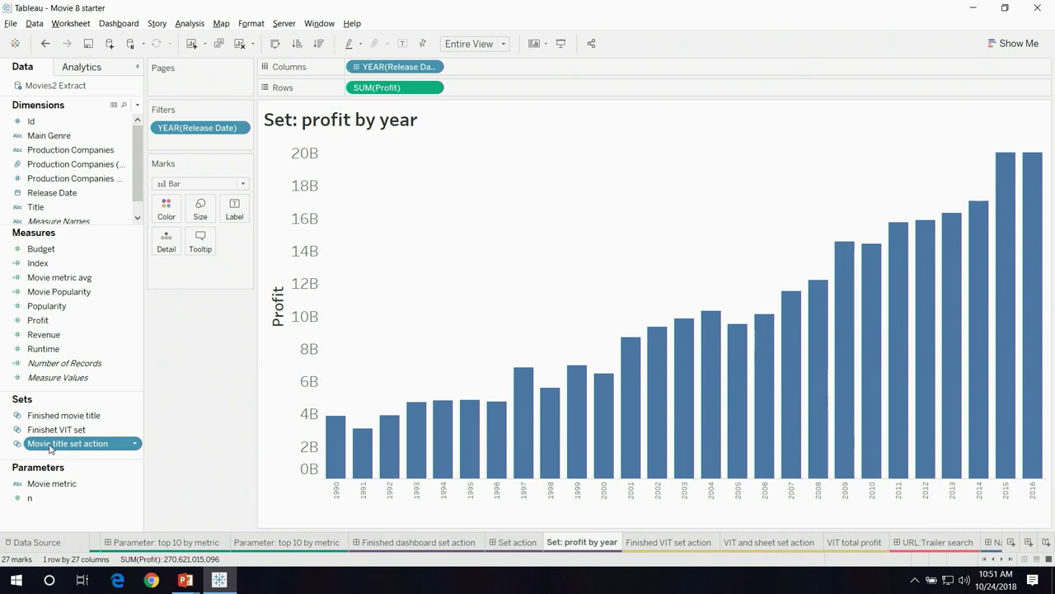
{"action": "left_click_drag", "start_coordinate": [50, 448], "coordinate": [169, 208]}
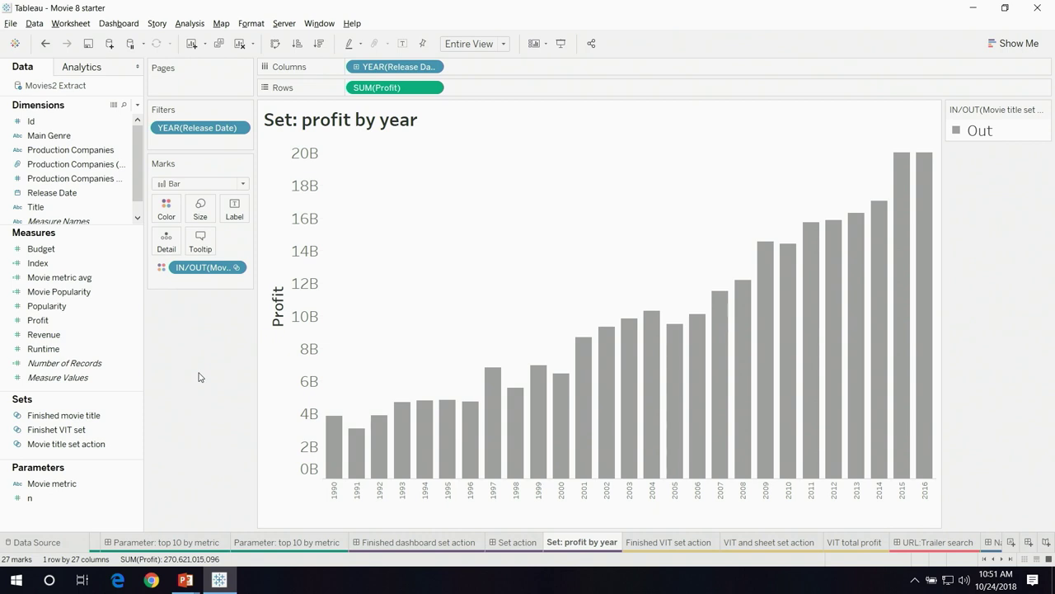
On the Set action dashboard, add a set action named movie title set action that runs on select and adds all values when cleared
{"action": "left_click", "coordinate": [516, 542]}
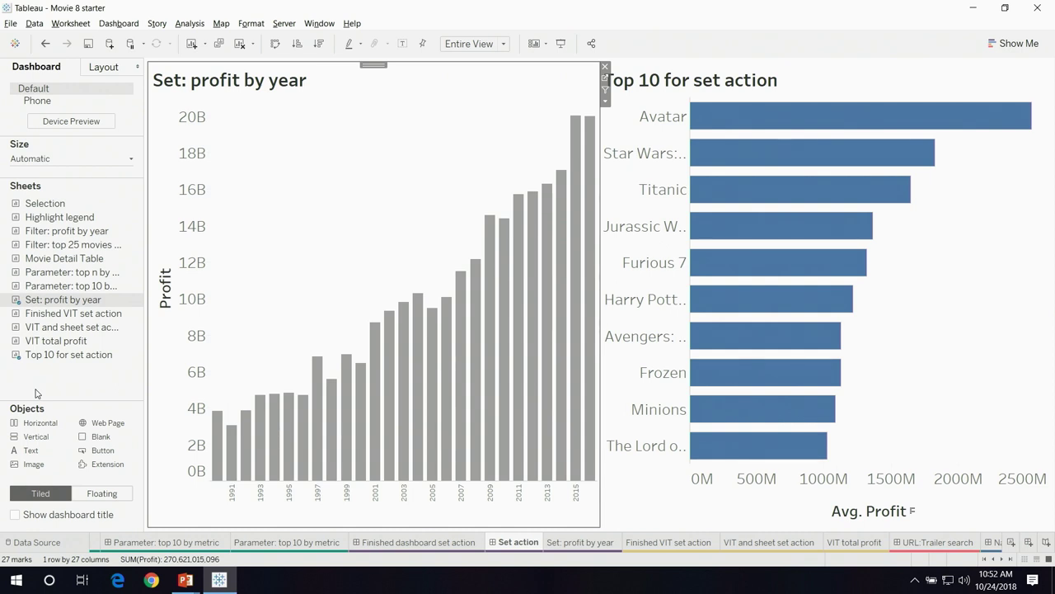
{"action": "left_click", "coordinate": [128, 24]}
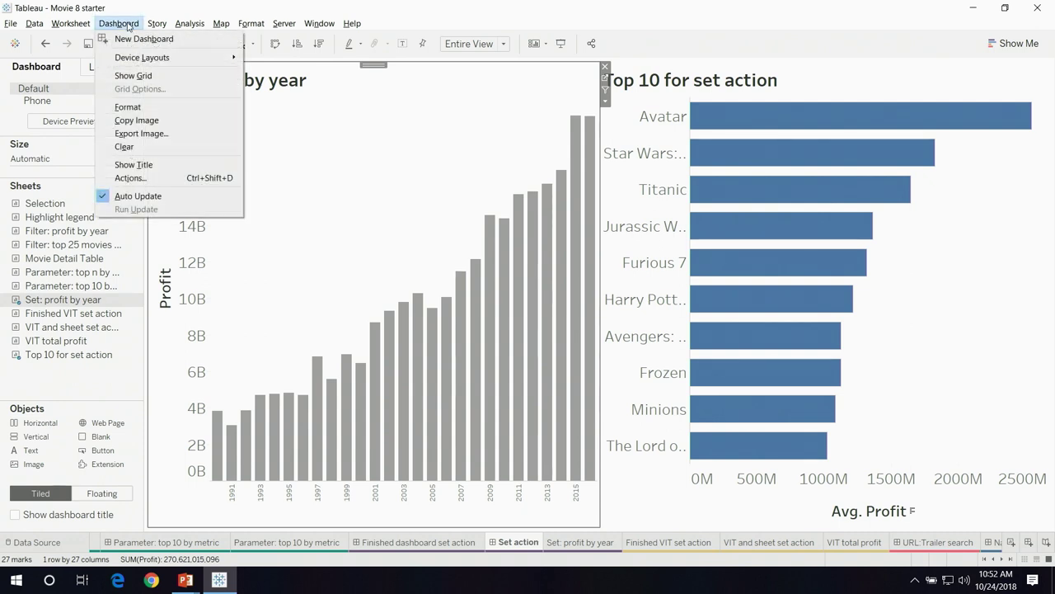
{"action": "left_click", "coordinate": [132, 177]}
{"action": "left_click", "coordinate": [411, 335]}
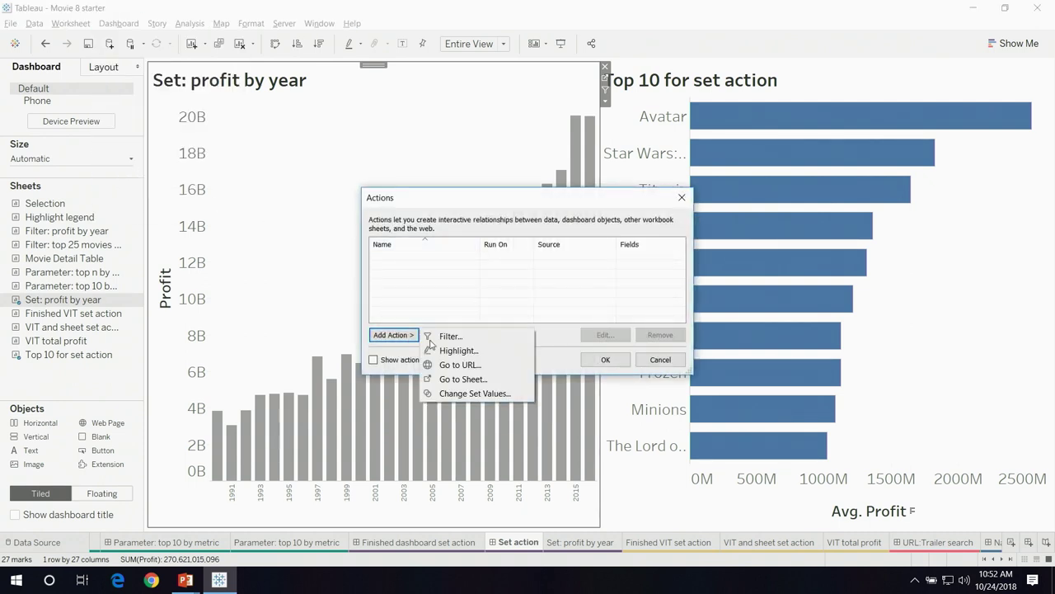
{"action": "left_click", "coordinate": [475, 392]}
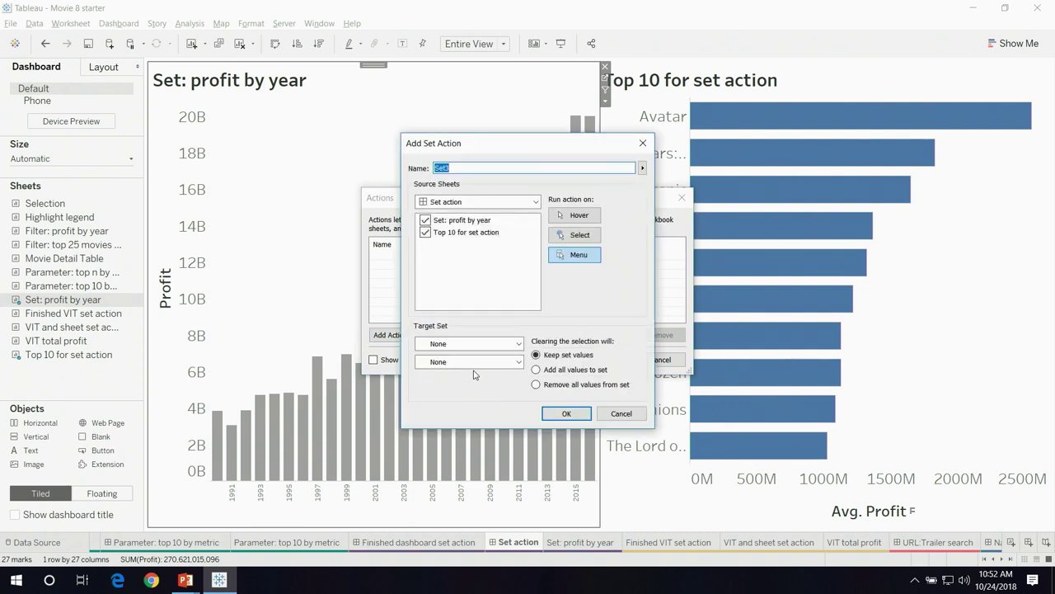
{"action": "type", "text": "movie title set action"}
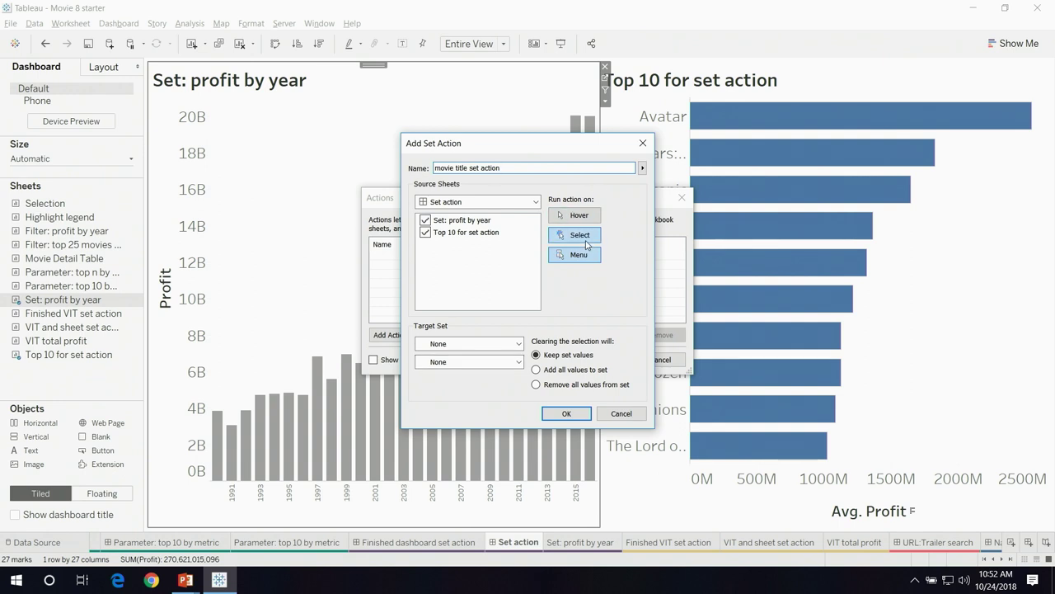
{"action": "left_click", "coordinate": [587, 244]}
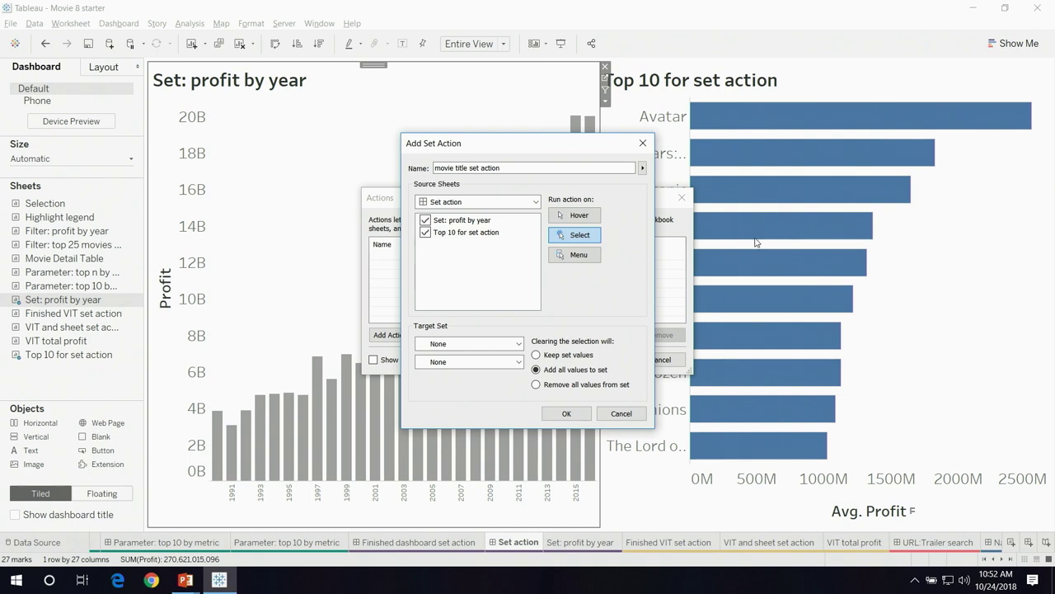
Limit the action's source to Top 10 for set action, target the Movie title set action set in Movies2 Extract, and accept it
{"action": "left_click", "coordinate": [425, 220]}
{"action": "left_click", "coordinate": [491, 346]}
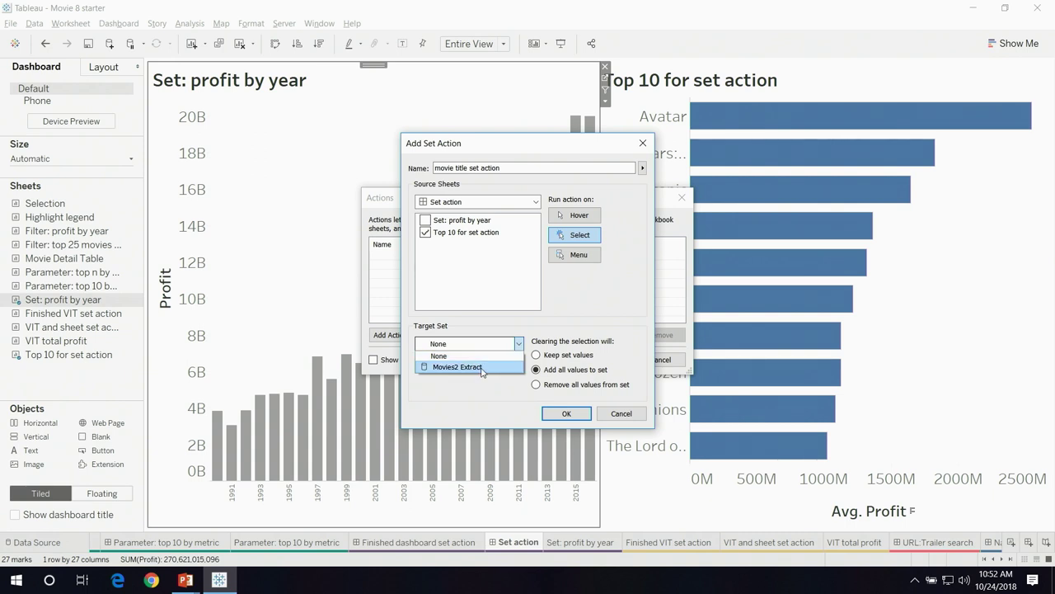
{"action": "left_click", "coordinate": [482, 368]}
{"action": "left_click", "coordinate": [483, 363]}
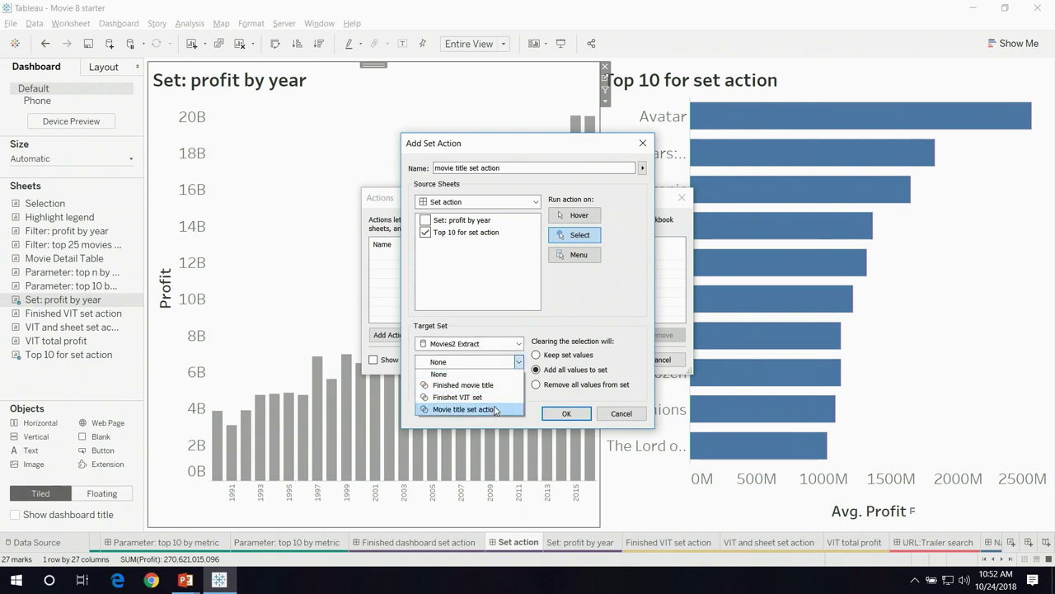
{"action": "left_click", "coordinate": [502, 410]}
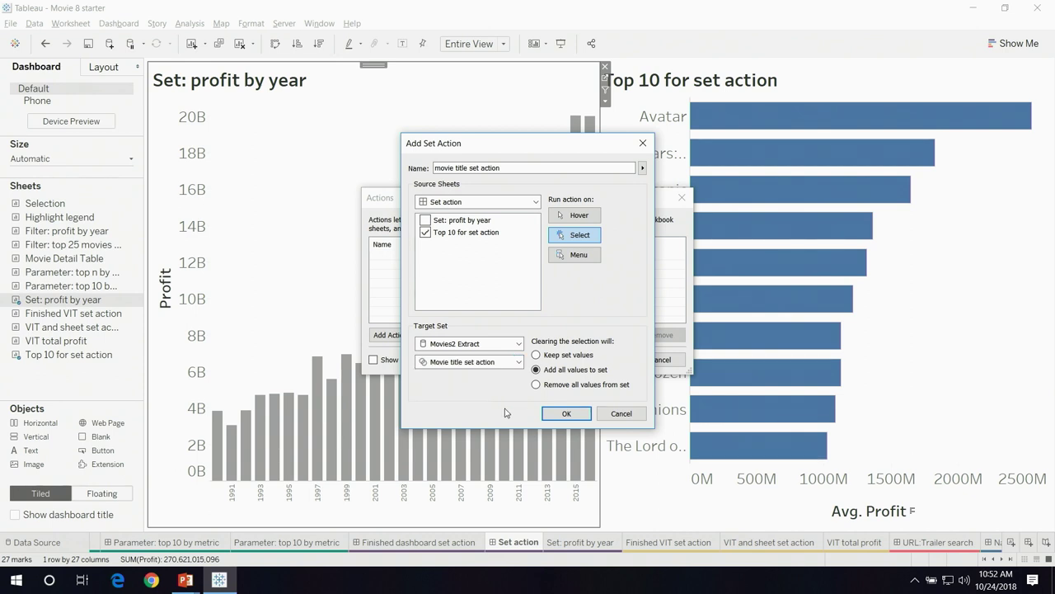
{"action": "left_click", "coordinate": [565, 414]}
{"action": "left_click", "coordinate": [618, 360]}
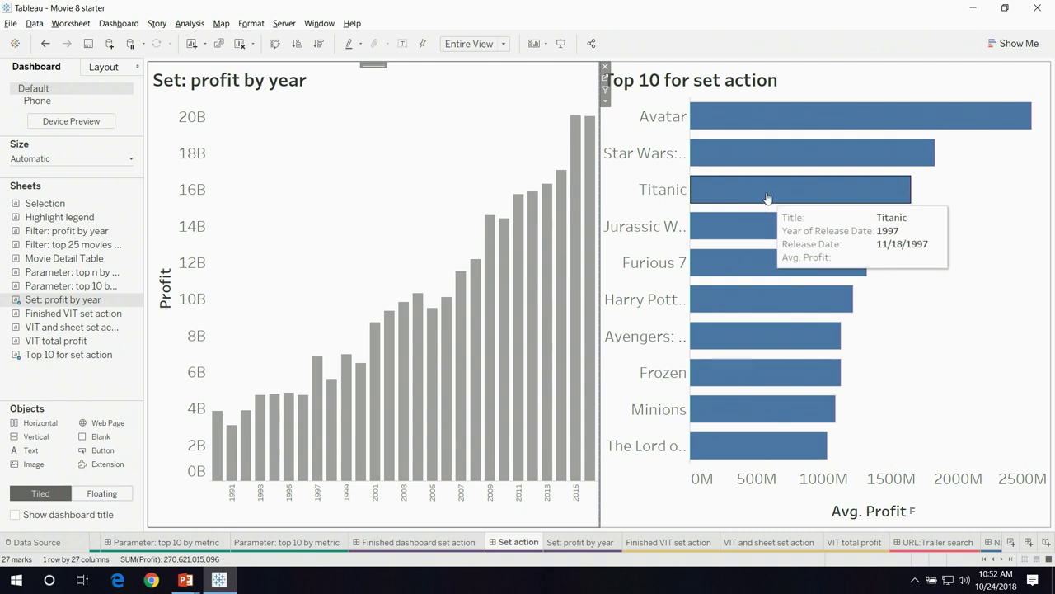
Test the set action by selecting Avatar, and then the six top movies from Avatar through Harry Potter
{"action": "left_click", "coordinate": [777, 130]}
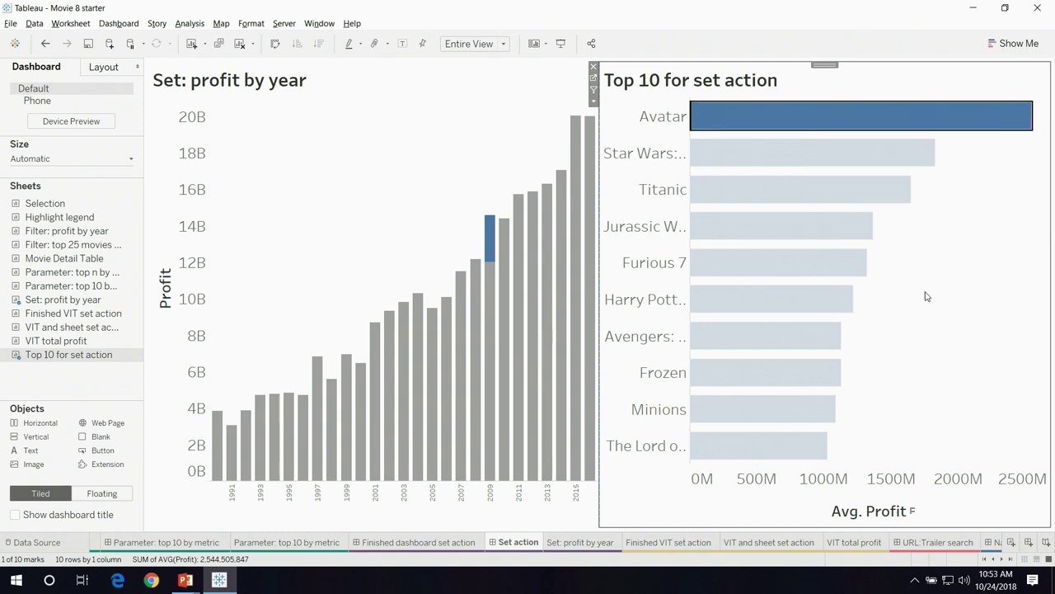
{"action": "left_click_drag", "start_coordinate": [915, 297], "coordinate": [819, 129]}
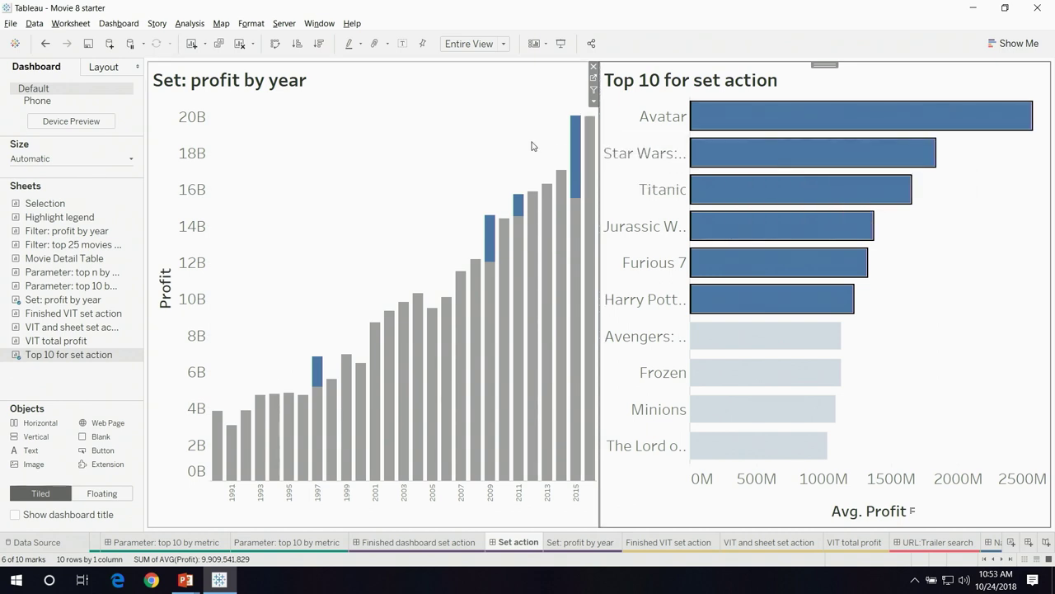
Open the Set: profit by year worksheet and move In below Out in the color legend
{"action": "left_click", "coordinate": [559, 119]}
{"action": "left_click", "coordinate": [605, 78]}
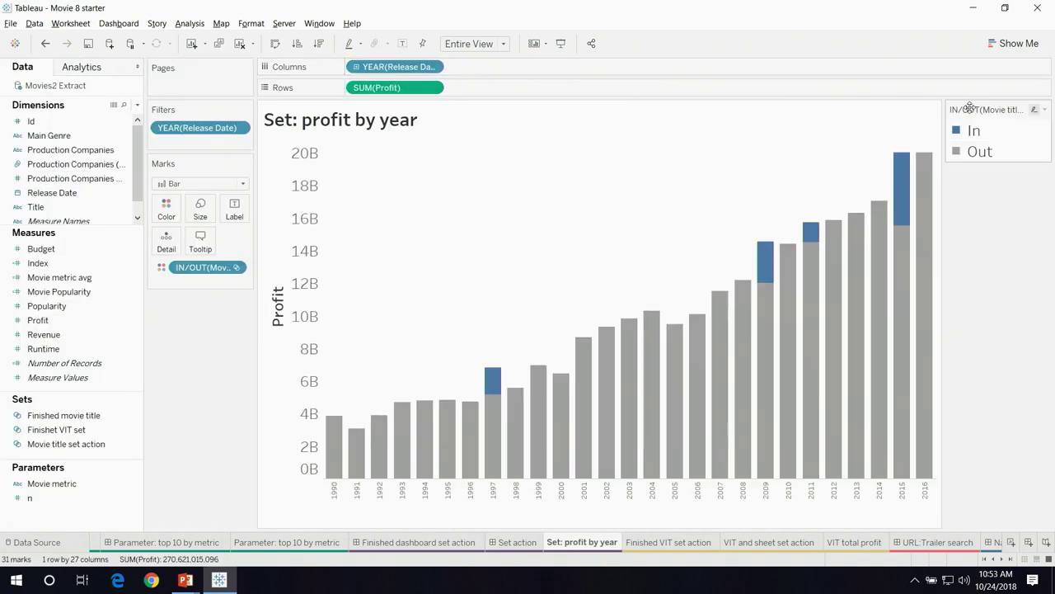
{"action": "left_click", "coordinate": [973, 132]}
{"action": "left_click_drag", "start_coordinate": [981, 165], "coordinate": [981, 168]}
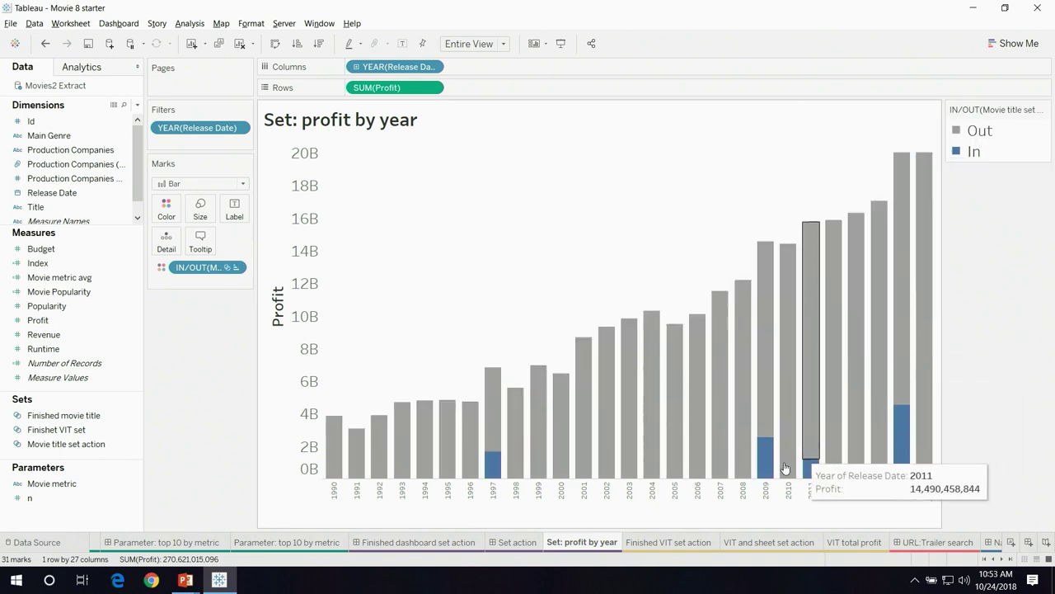
Return to the Set action dashboard and select Avatar and Star Wars together to test the reordered bar colors
{"action": "left_click", "coordinate": [517, 541]}
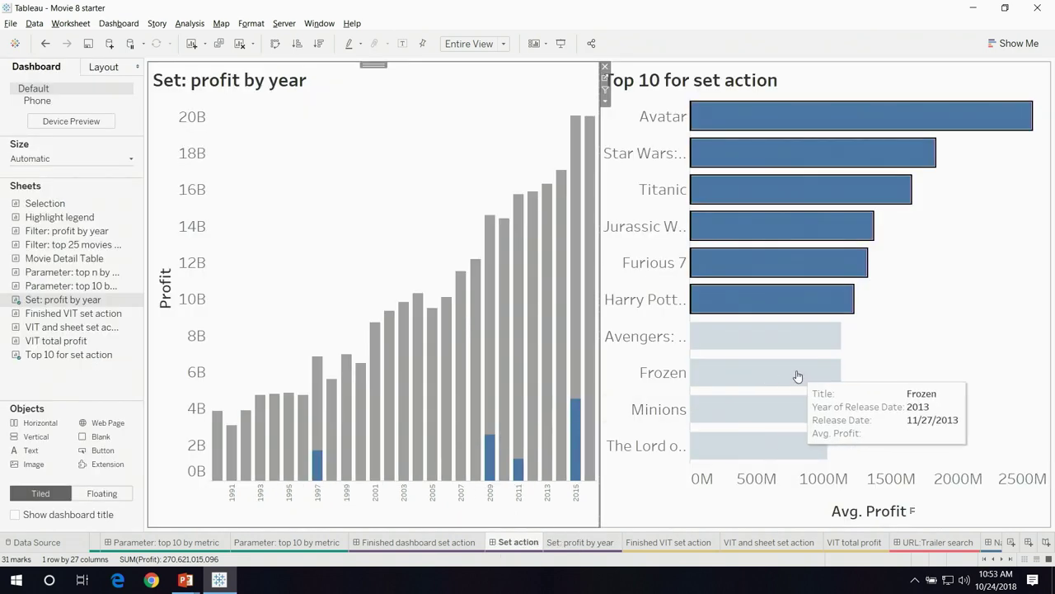
{"action": "left_click_drag", "start_coordinate": [879, 426], "coordinate": [771, 169]}
{"action": "left_click_drag", "start_coordinate": [772, 164], "coordinate": [766, 131]}
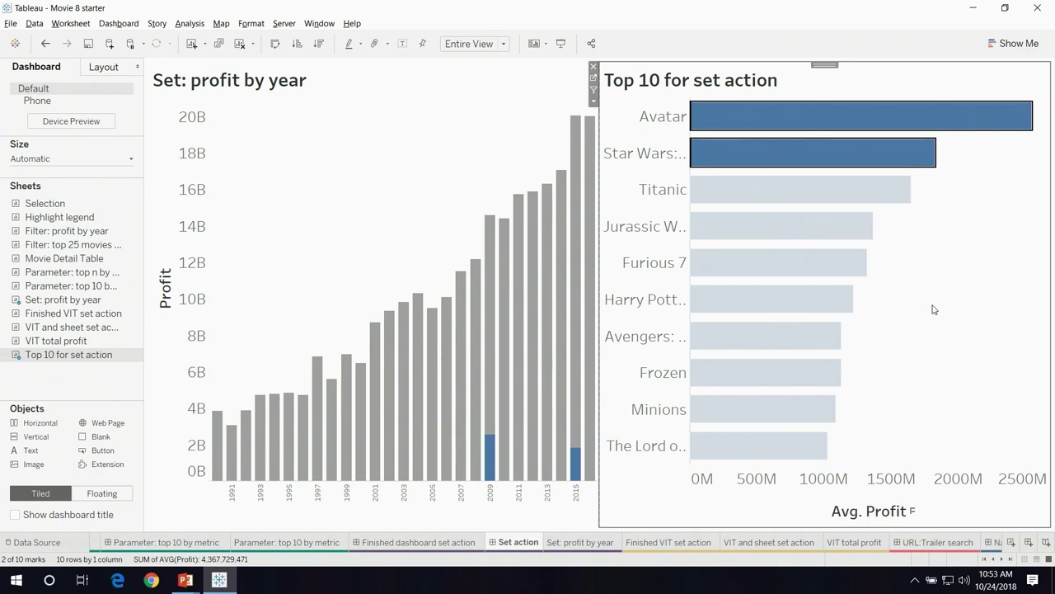
Switch to the PowerPoint slide show and advance to the slide summarizing the uses of sets and set actions
{"action": "key", "text": "alt+Tab"}
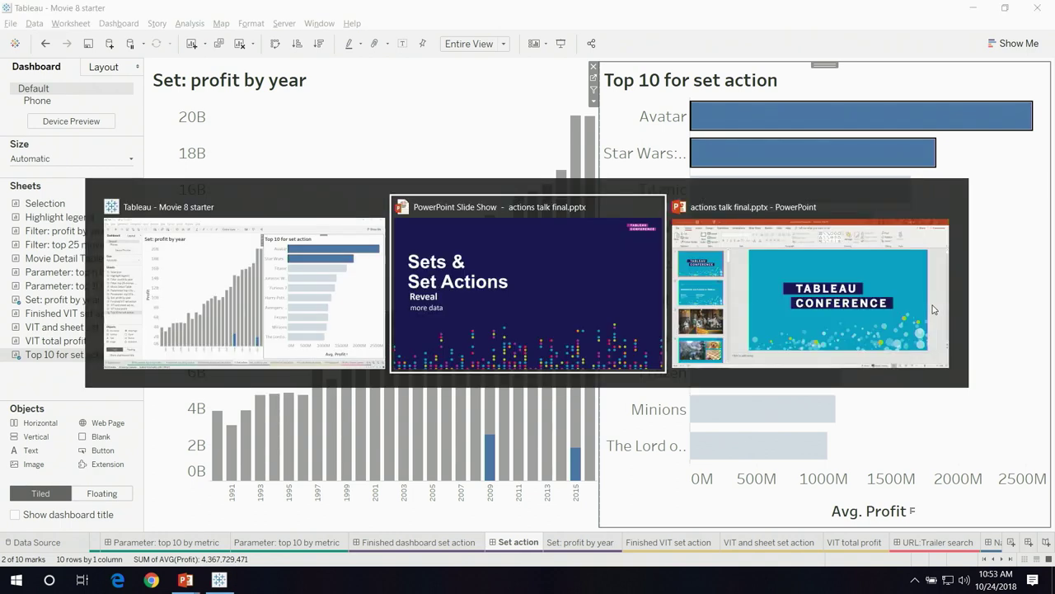
{"action": "key", "text": "Right"}
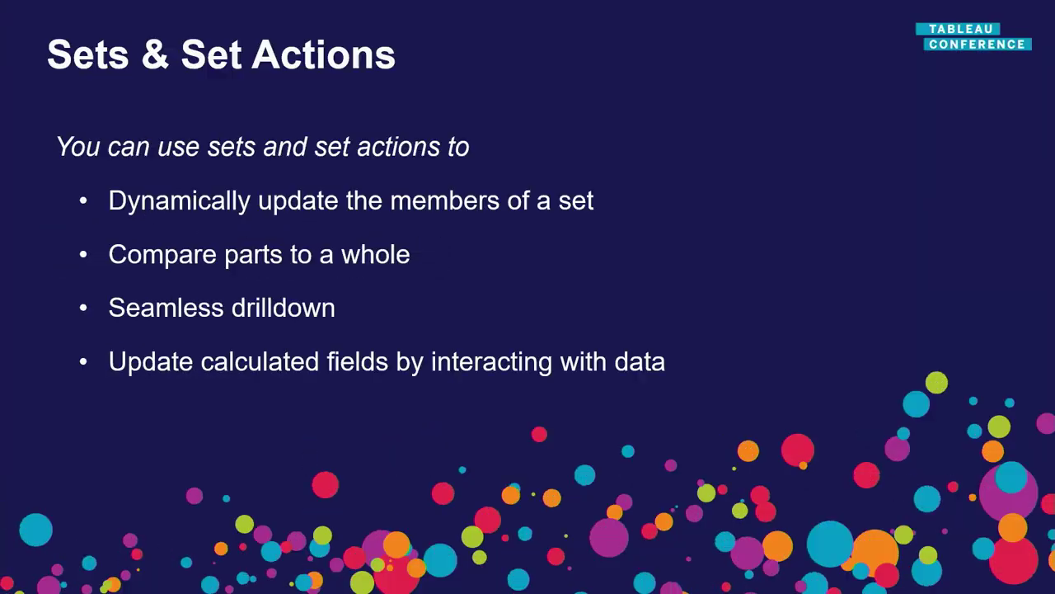
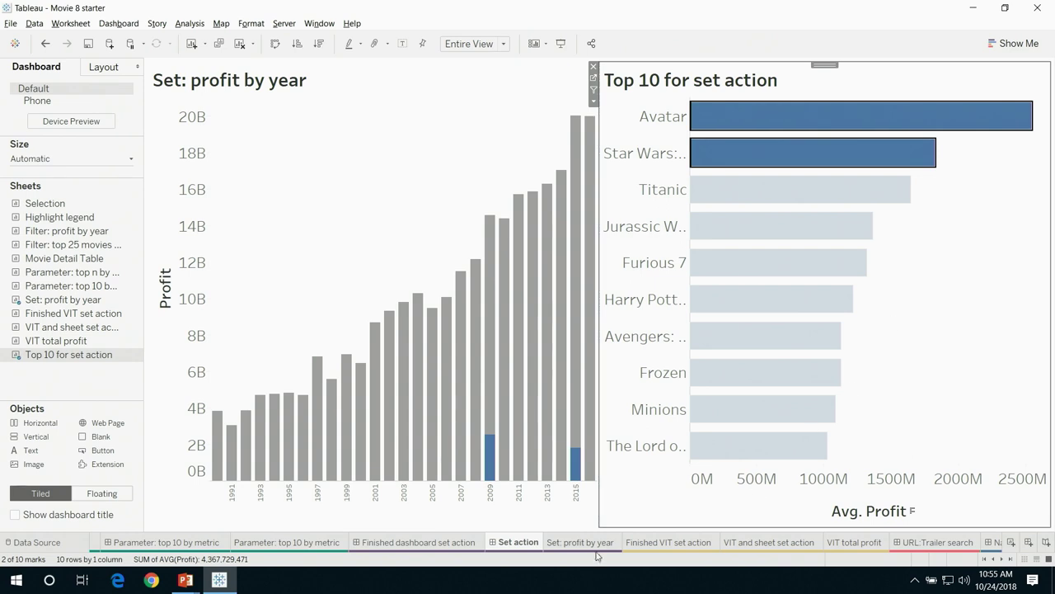
Try the Finished VIT set action worksheet by selecting Avatar, Star Wars, and all movies sharing the 2015 release year
{"action": "left_click", "coordinate": [669, 542]}
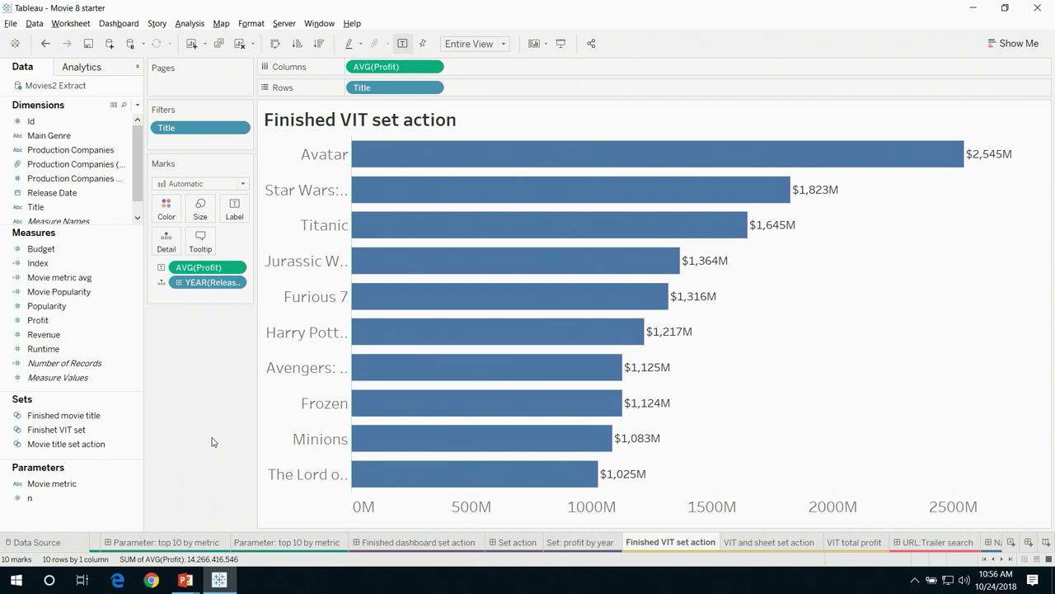
{"action": "left_click", "coordinate": [413, 158]}
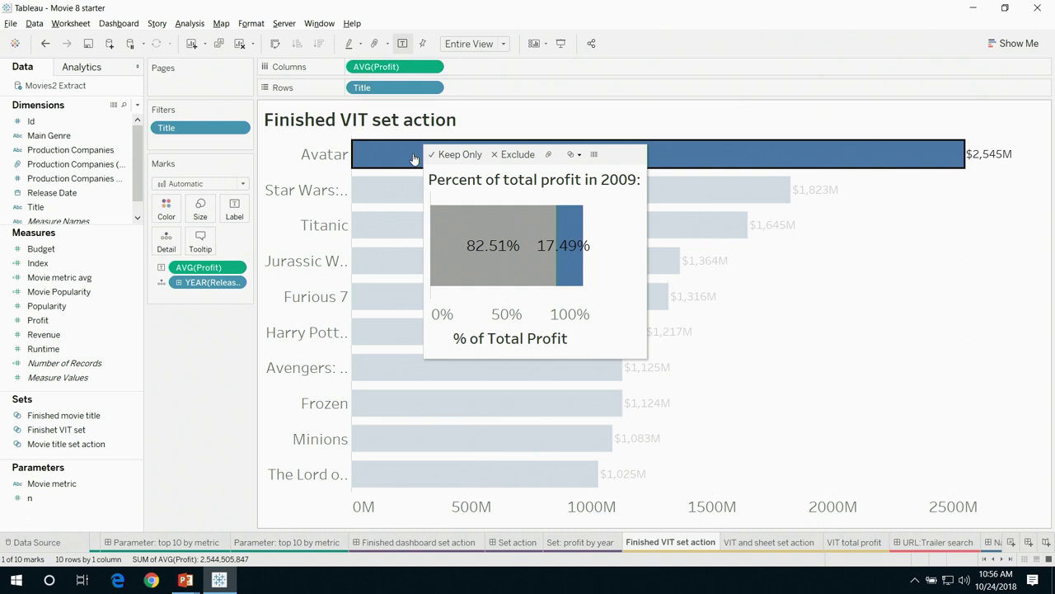
{"action": "left_click", "coordinate": [415, 195]}
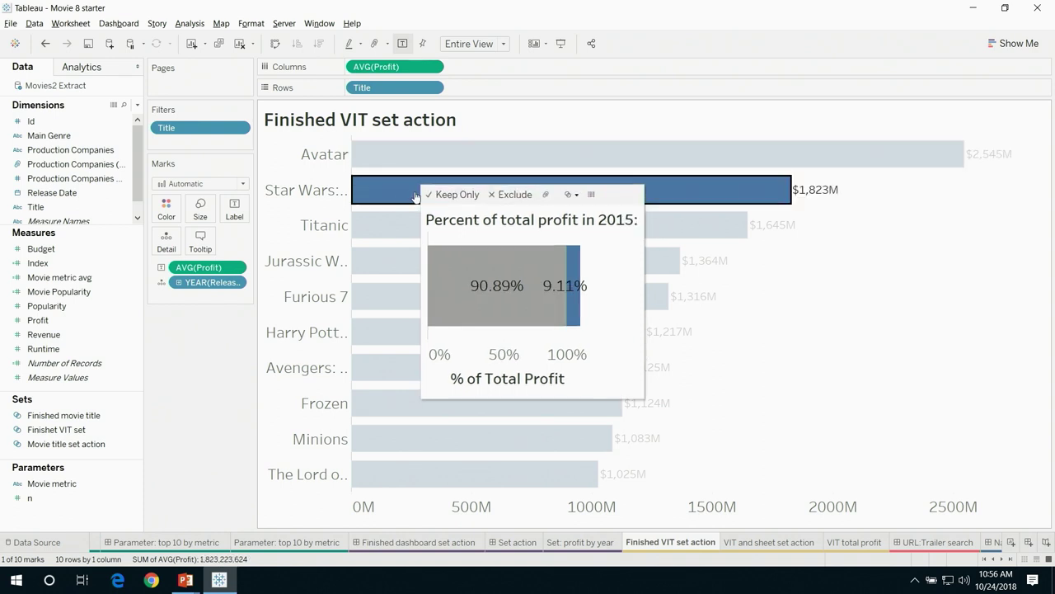
{"action": "left_click", "coordinate": [414, 183]}
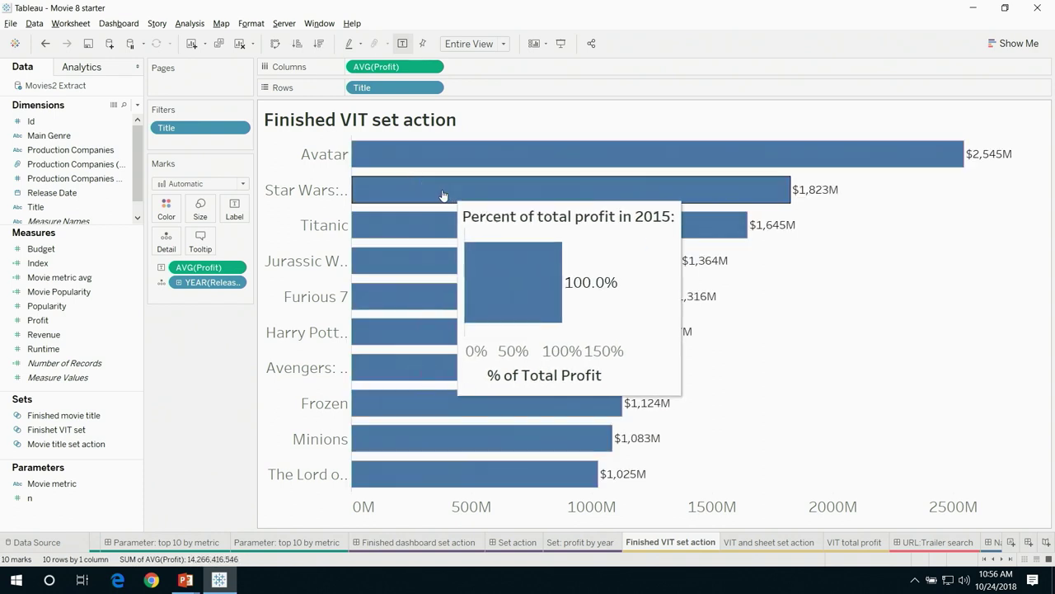
{"action": "left_click", "coordinate": [396, 195]}
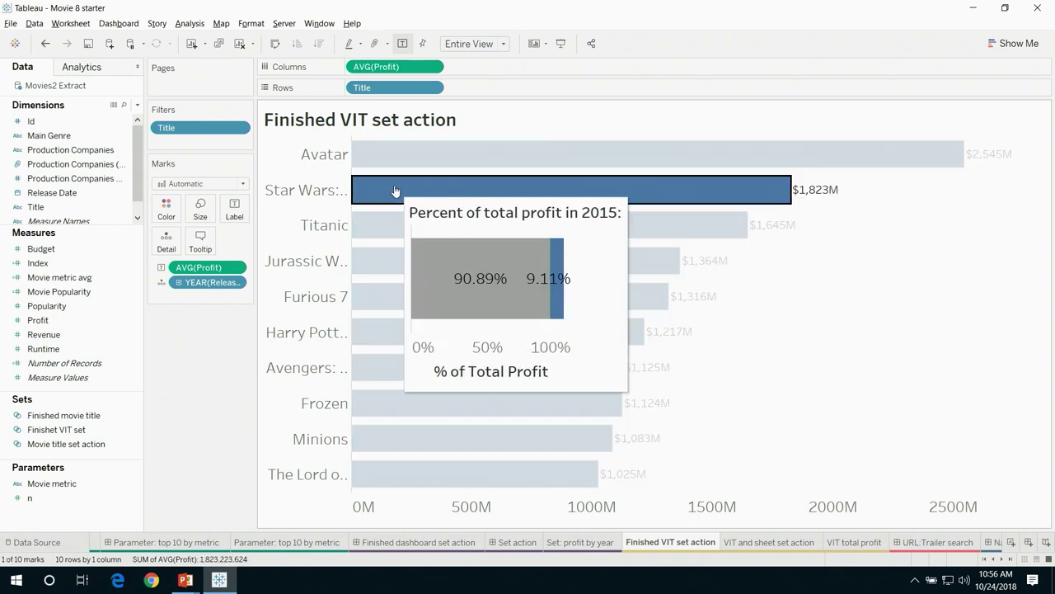
{"action": "left_click", "coordinate": [591, 216]}
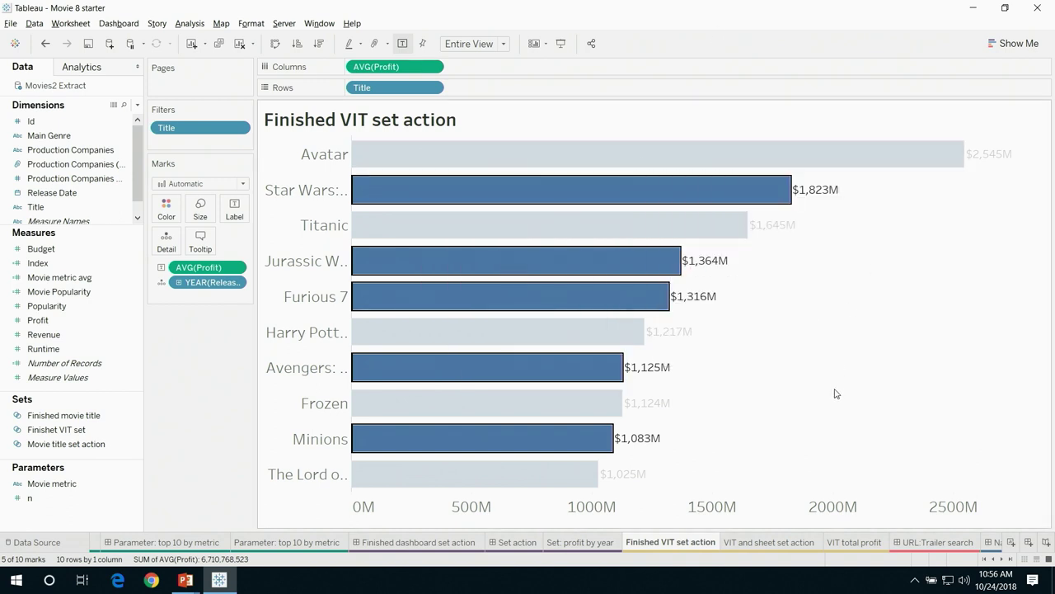
Open the VIT and sheet set action worksheet, look over VIT total profit, and return to VIT and sheet set action
{"action": "left_click", "coordinate": [798, 543]}
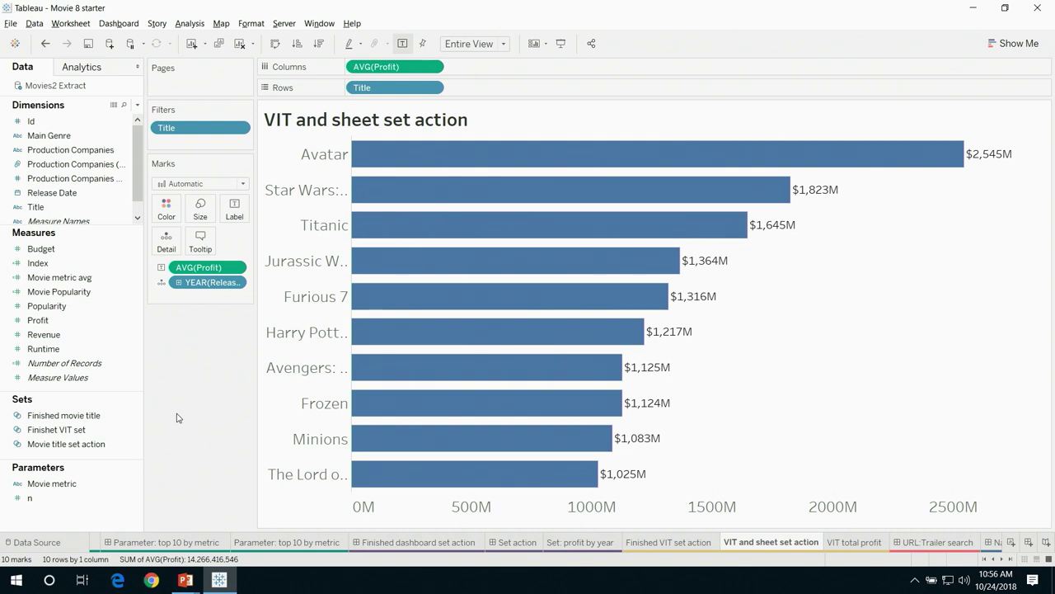
{"action": "left_click", "coordinate": [846, 549]}
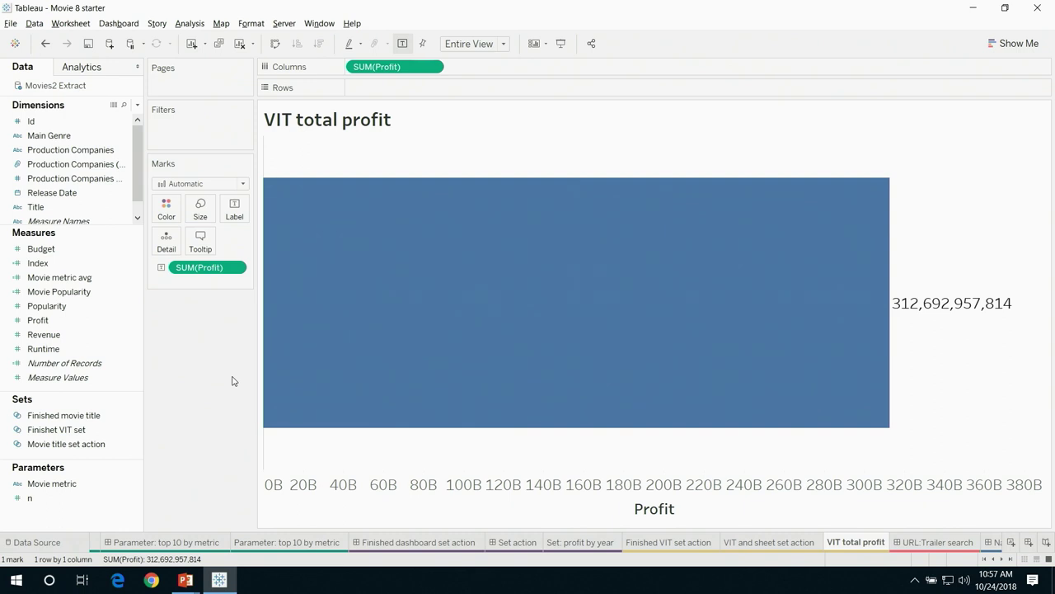
{"action": "left_click", "coordinate": [803, 543]}
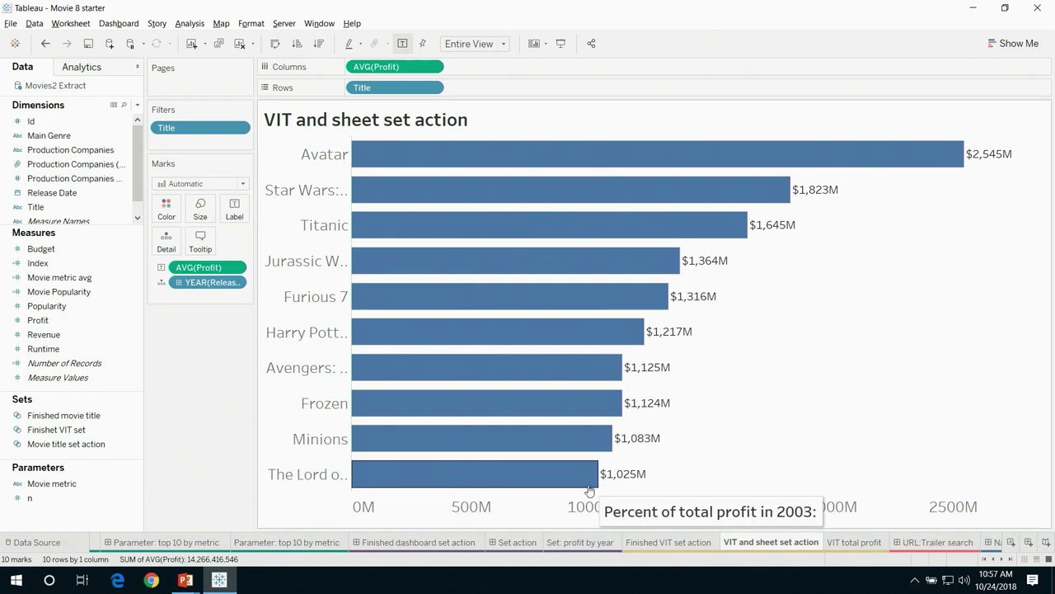
Insert the VIT total profit sheet on a new line below the text in the movie bars' tooltip
{"action": "left_click", "coordinate": [200, 240]}
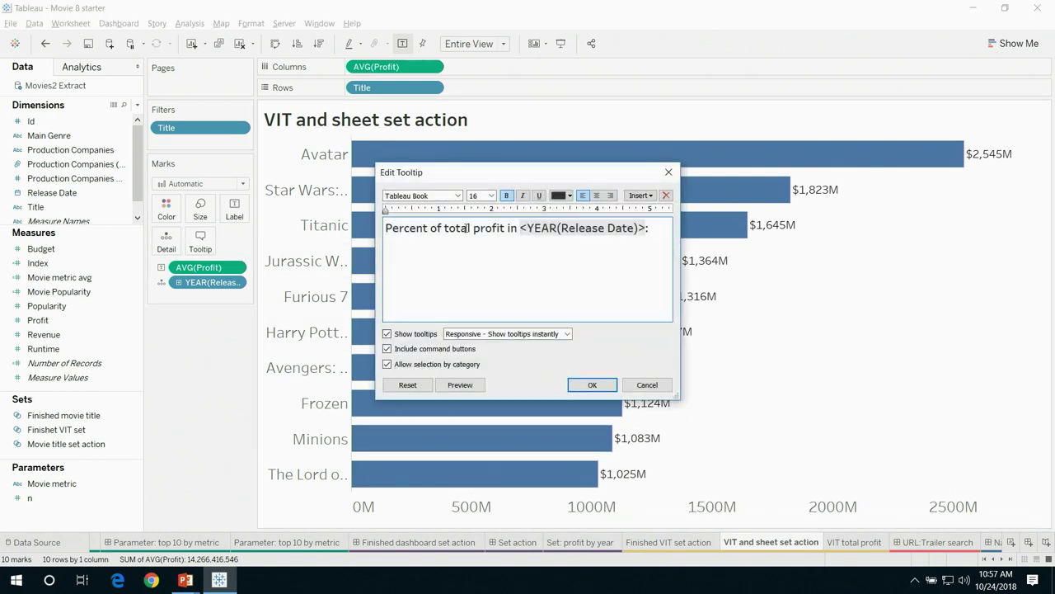
{"action": "left_click", "coordinate": [657, 228]}
{"action": "key", "text": "Return"}
{"action": "left_click", "coordinate": [648, 195]}
{"action": "mouse_move", "coordinate": [655, 213]}
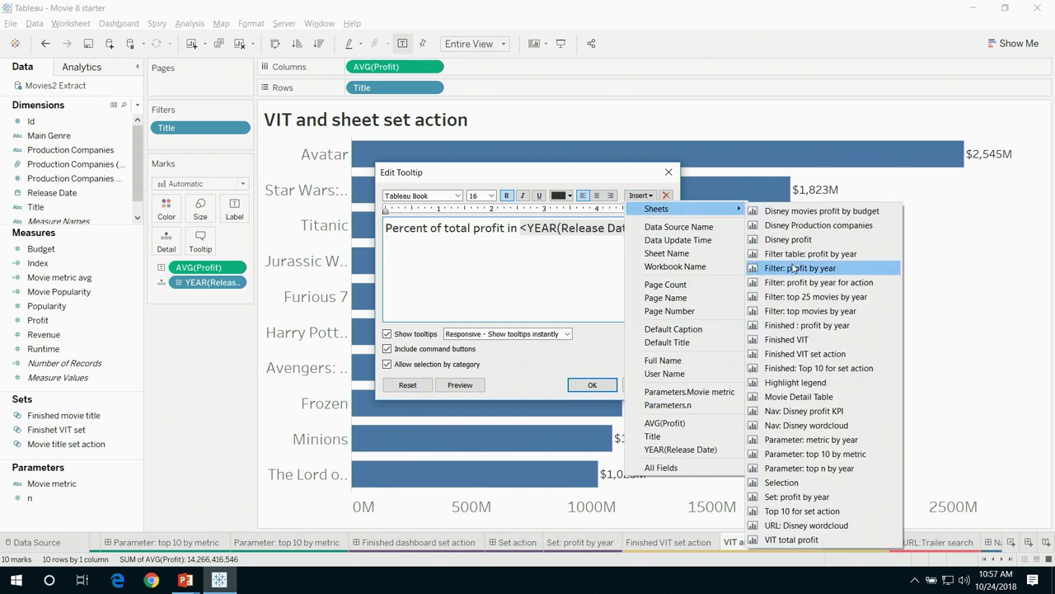
{"action": "left_click", "coordinate": [798, 540]}
{"action": "left_click", "coordinate": [592, 385]}
Examine the embedded profit chart in the tooltips of Avengers, Furious 7, Jurassic World, Star Wars and Avatar
{"action": "mouse_move", "coordinate": [499, 388]}
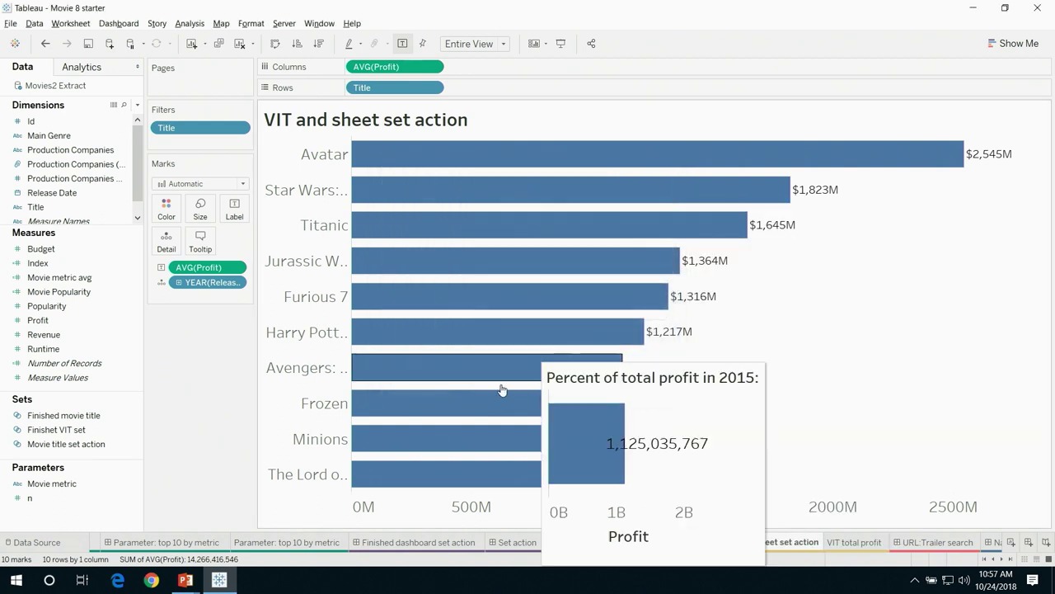
{"action": "mouse_move", "coordinate": [479, 302]}
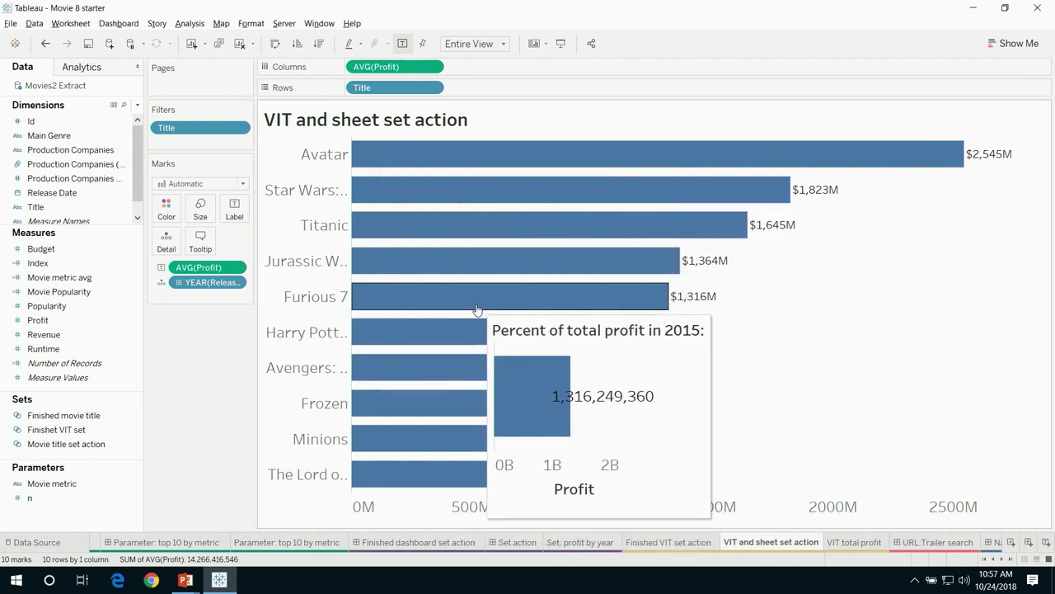
{"action": "mouse_move", "coordinate": [493, 251]}
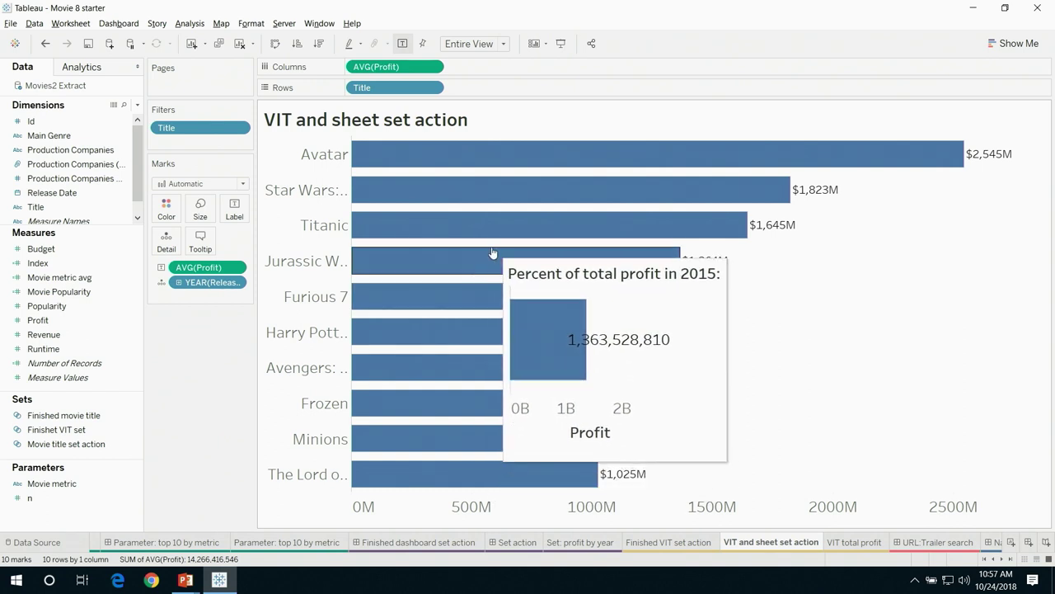
{"action": "mouse_move", "coordinate": [484, 197]}
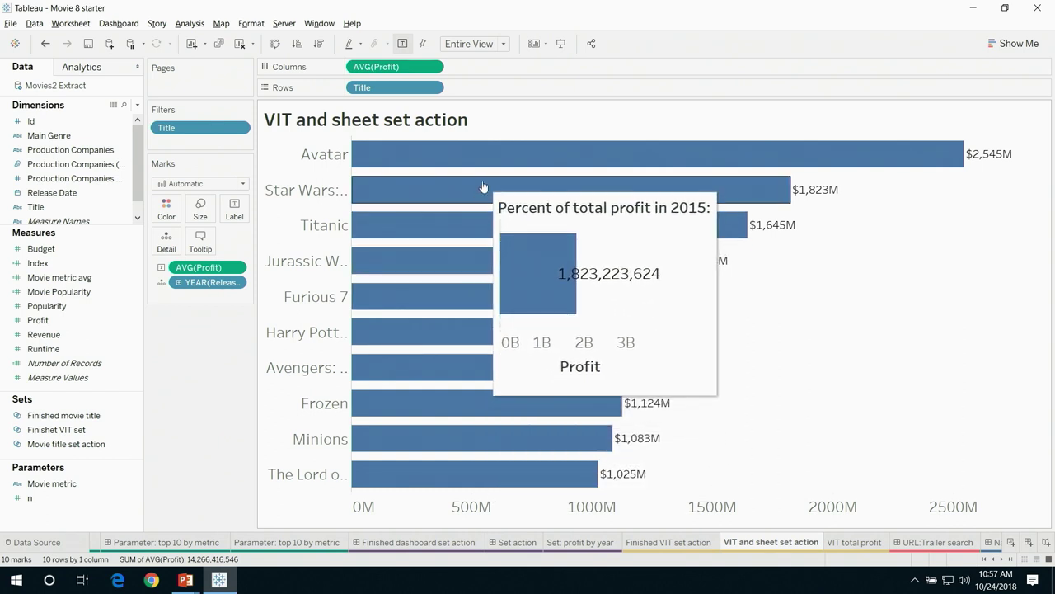
{"action": "mouse_move", "coordinate": [476, 160]}
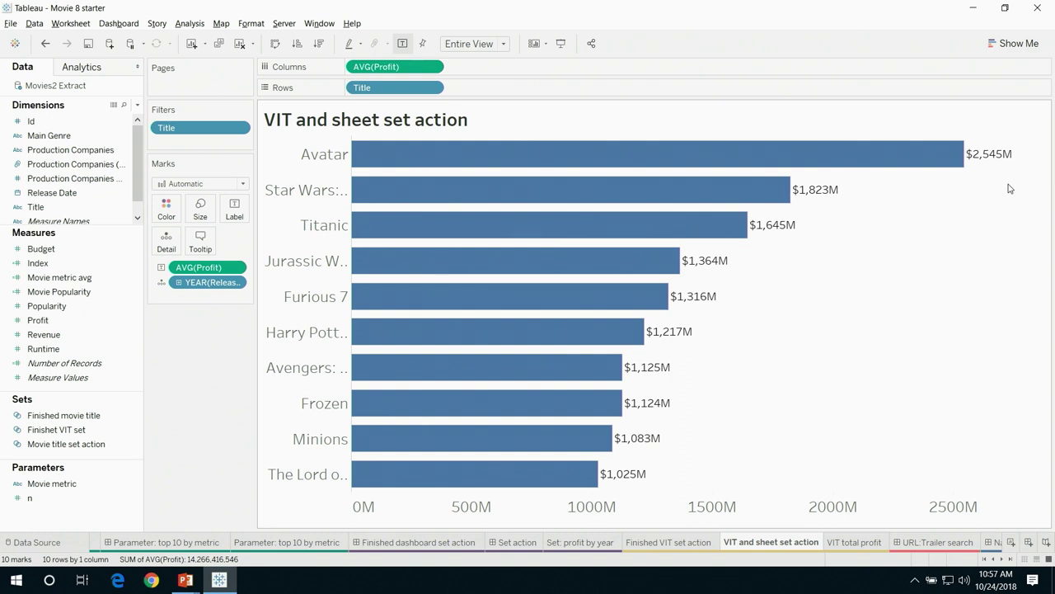
Examine the embedded profit chart in Avatar's tooltip, look over the VIT total profit sheet, and return to VIT and sheet set action
{"action": "mouse_move", "coordinate": [927, 152]}
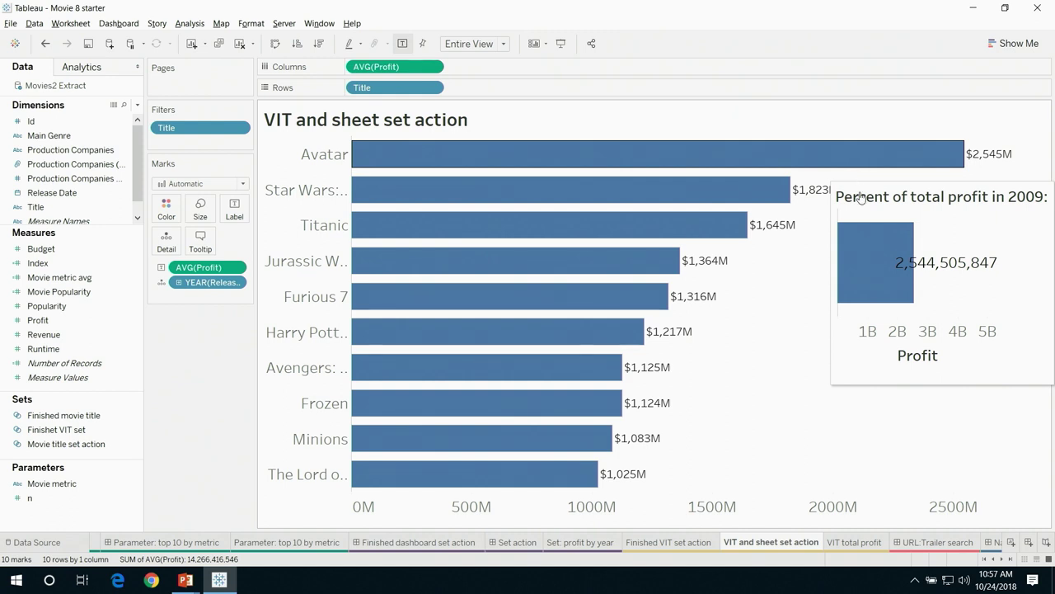
{"action": "mouse_move", "coordinate": [811, 153]}
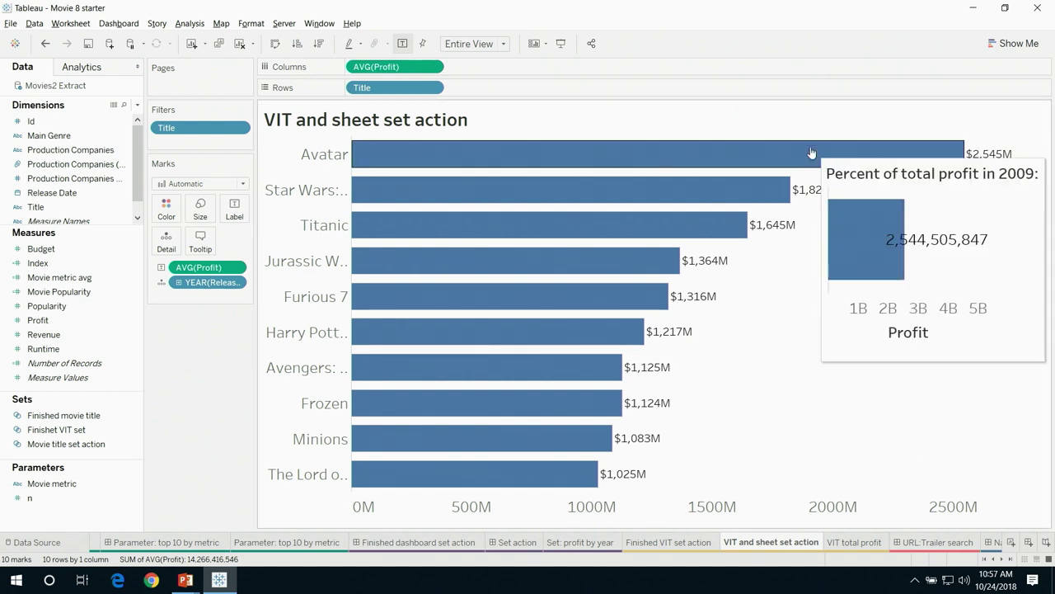
{"action": "left_click", "coordinate": [854, 541]}
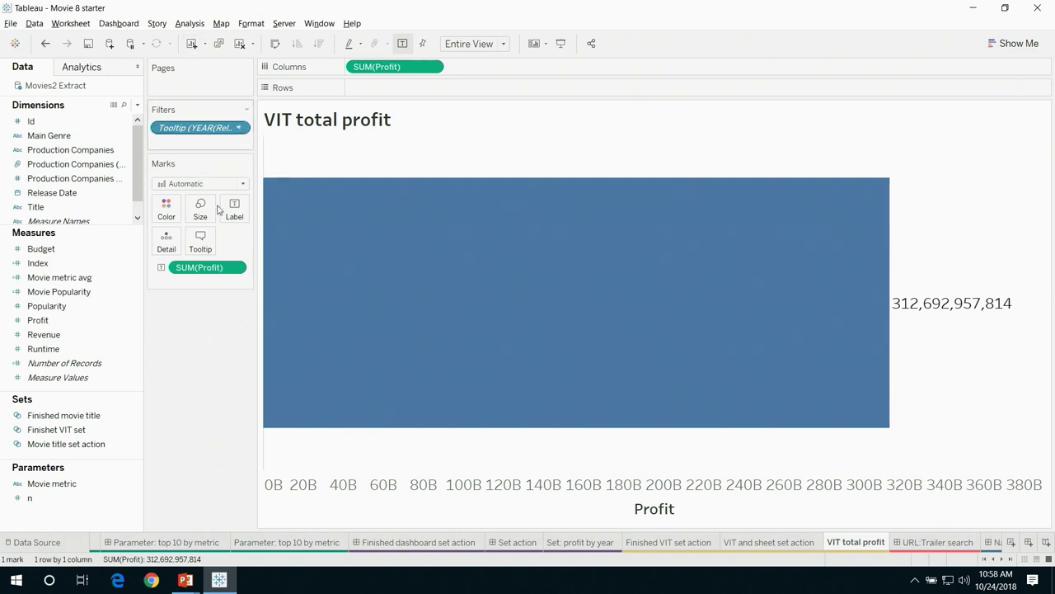
{"action": "left_click", "coordinate": [729, 541]}
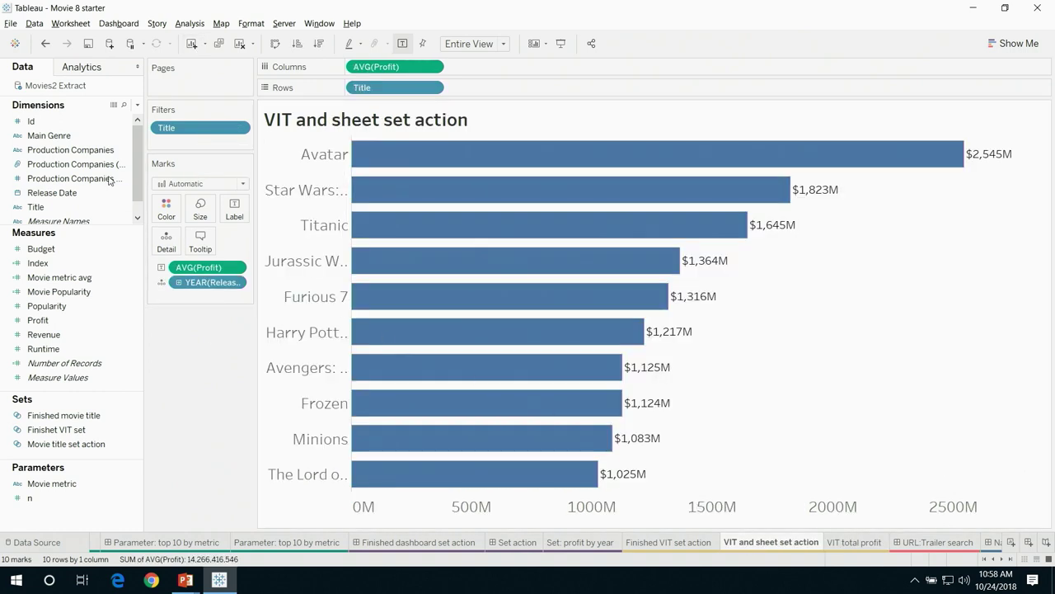
Set the filter of the VIT total profit sheet embedded in the tooltip to YEAR(Release Date) and check the Jurassic World tooltip
{"action": "left_click", "coordinate": [202, 239]}
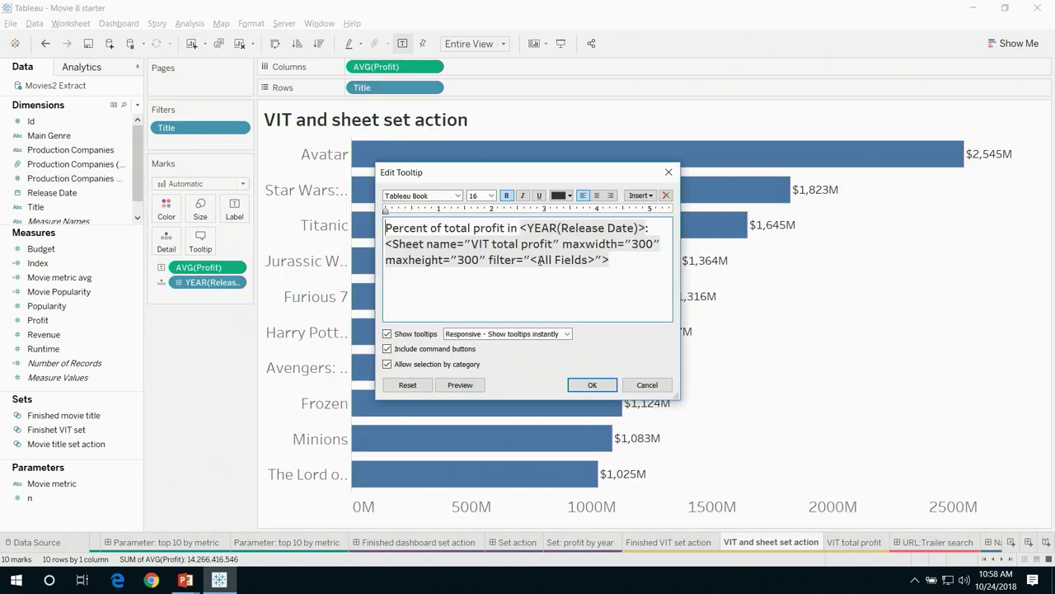
{"action": "left_click_drag", "start_coordinate": [537, 260], "coordinate": [590, 261]}
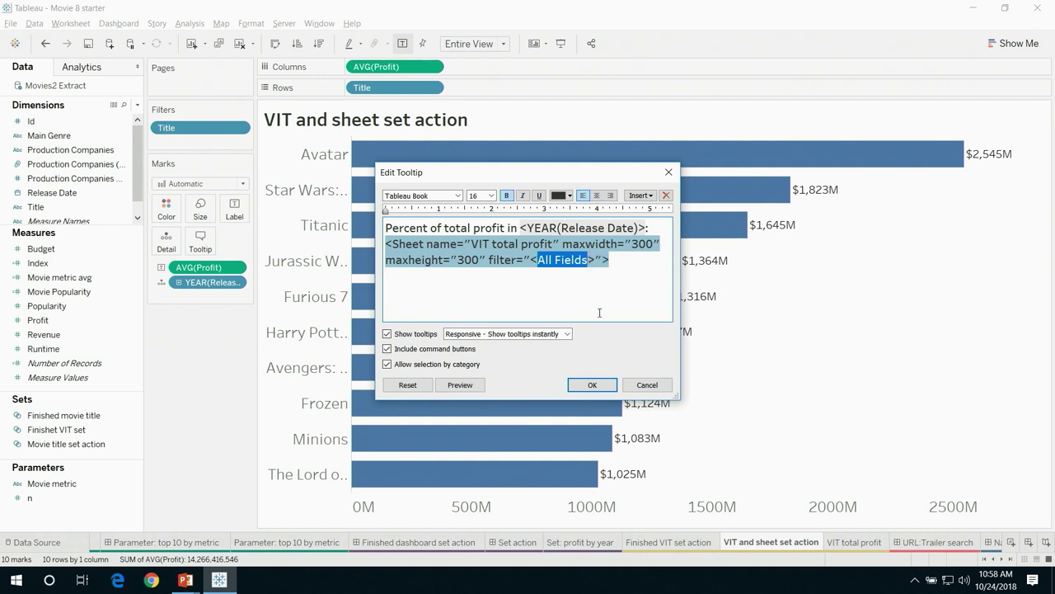
{"action": "key", "text": "Delete"}
{"action": "type", "text": "Year(R"}
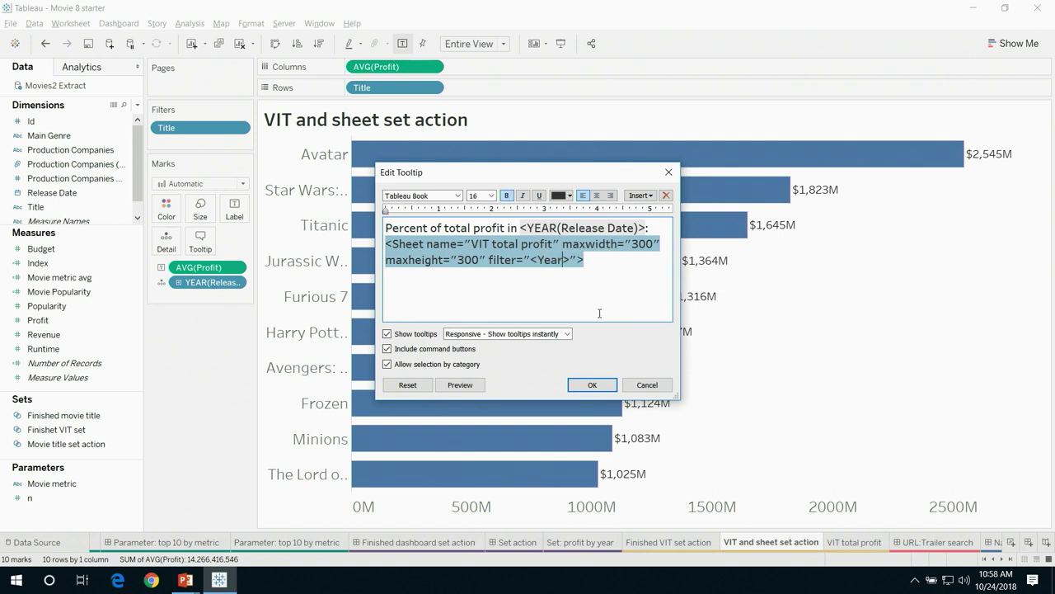
{"action": "key", "text": "BackSpace"}
{"action": "key", "text": "BackSpace"}
{"action": "key", "text": "BackSpace"}
{"action": "type", "text": "r"}
{"action": "key", "text": "BackSpace"}
{"action": "key", "text": "BackSpace"}
{"action": "key", "text": "BackSpace"}
{"action": "type", "text": "EAR(Release Date"}
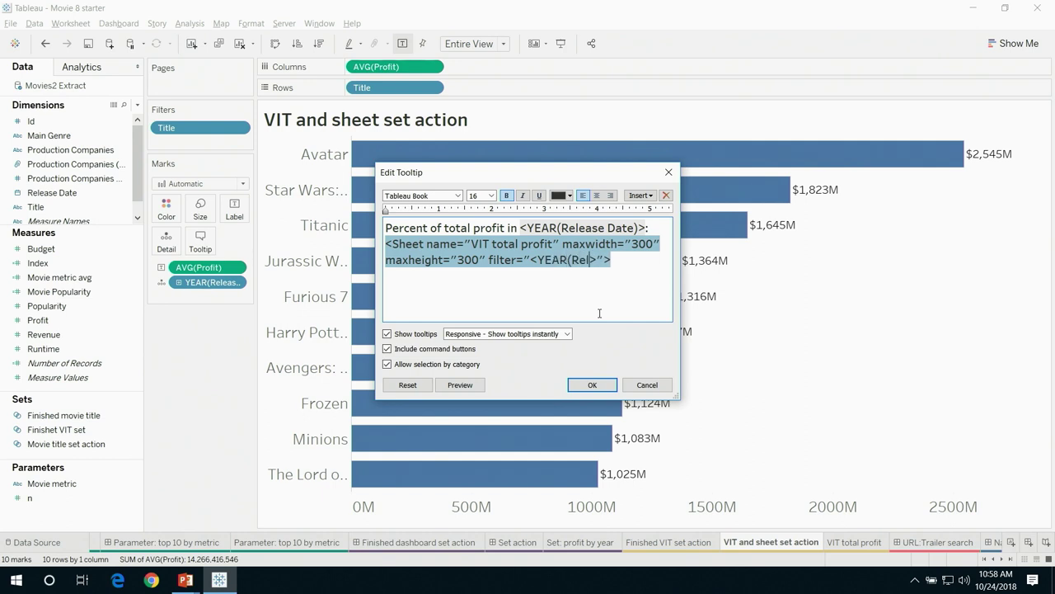
{"action": "type", "text": ")>"}
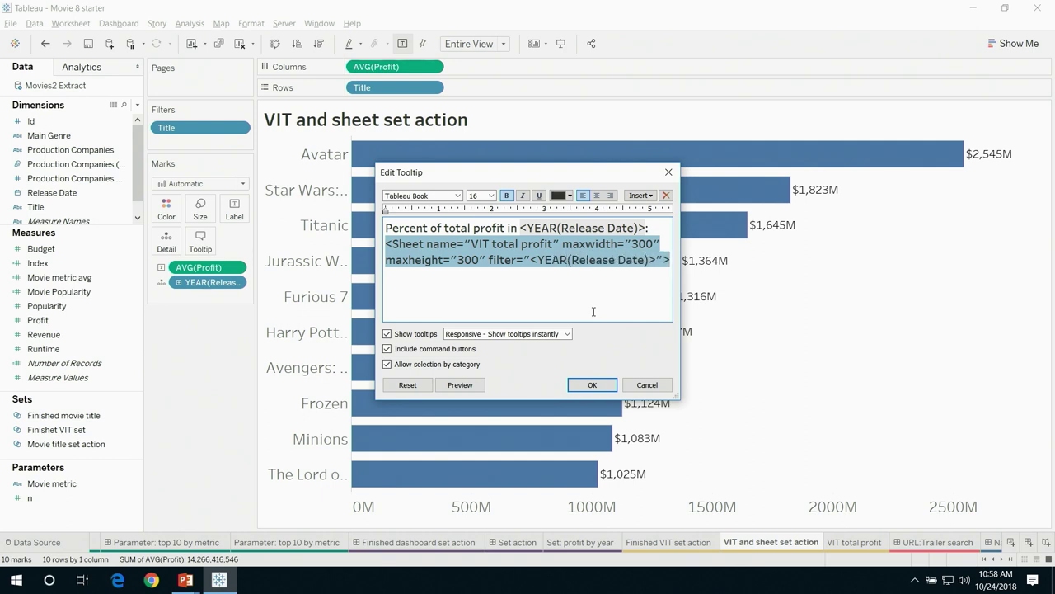
{"action": "left_click", "coordinate": [592, 385]}
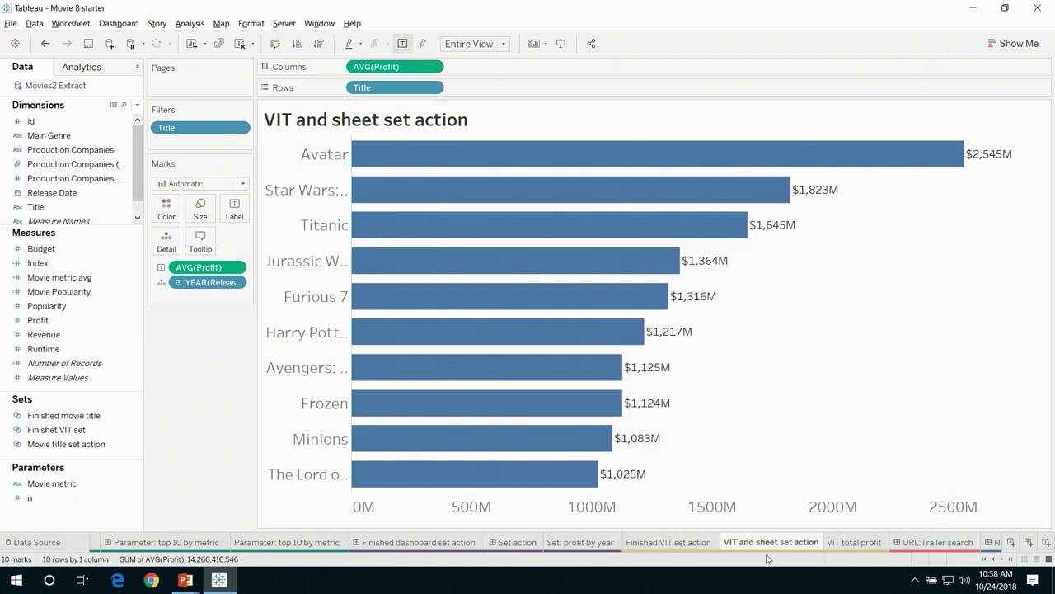
{"action": "mouse_move", "coordinate": [528, 276]}
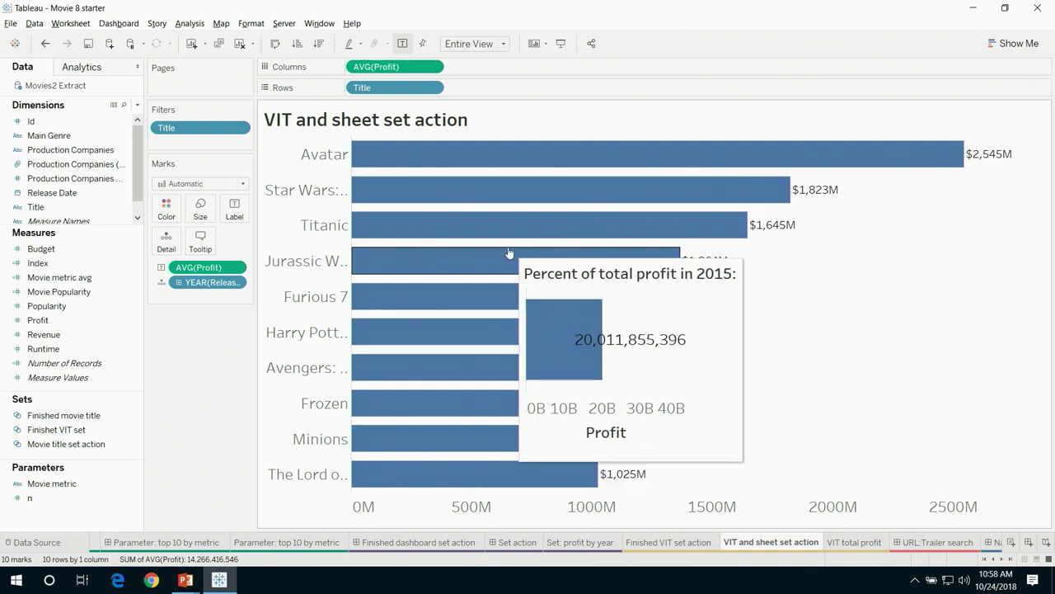
On the VIT total profit sheet, create a set from Title named Movie title VIT with no movies selected
{"action": "left_click", "coordinate": [862, 542]}
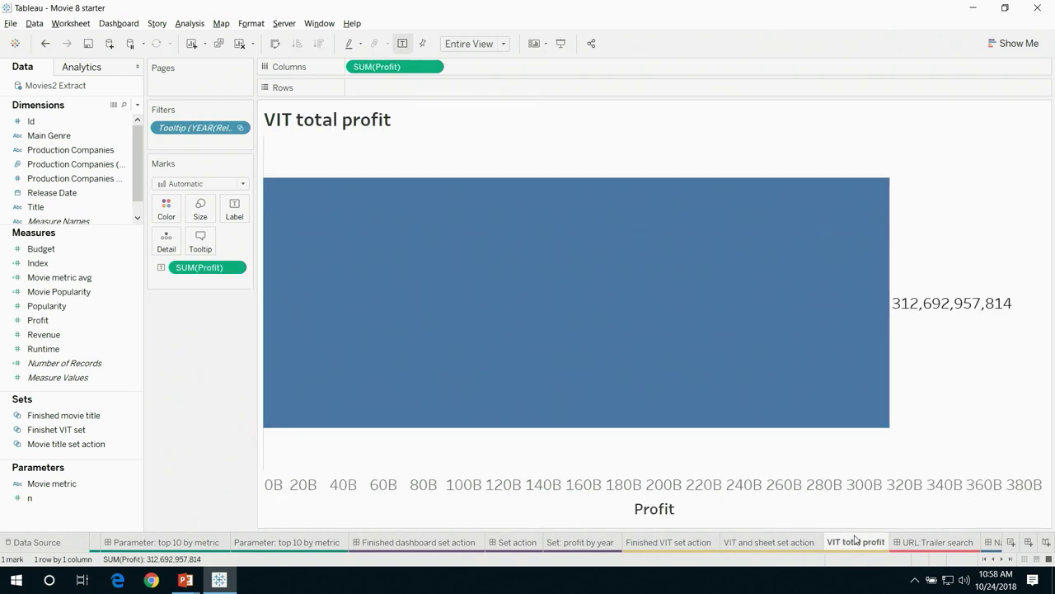
{"action": "mouse_move", "coordinate": [856, 539]}
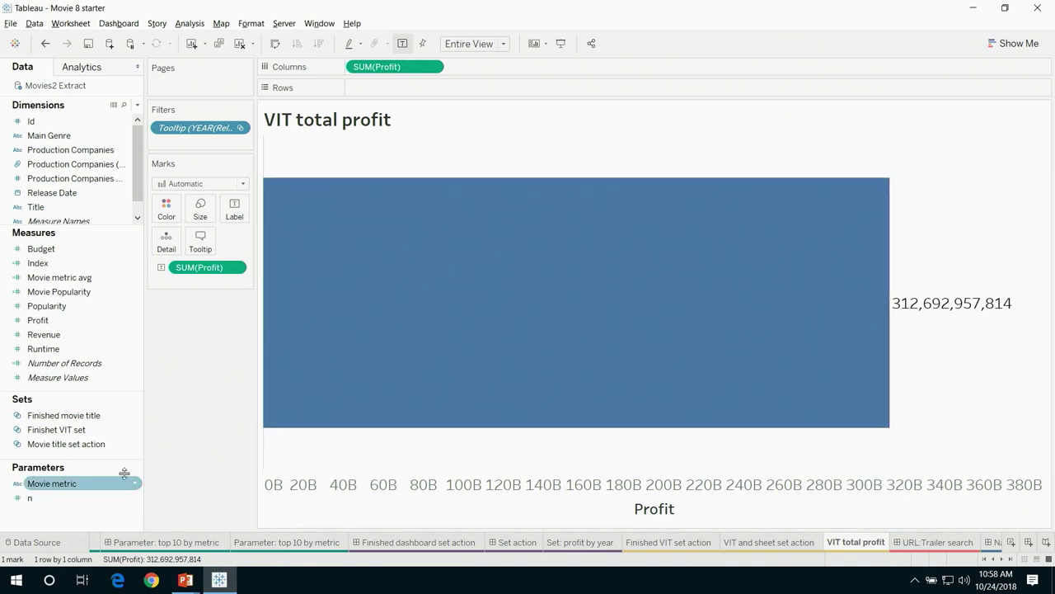
{"action": "left_click", "coordinate": [124, 207]}
{"action": "mouse_move", "coordinate": [162, 305]}
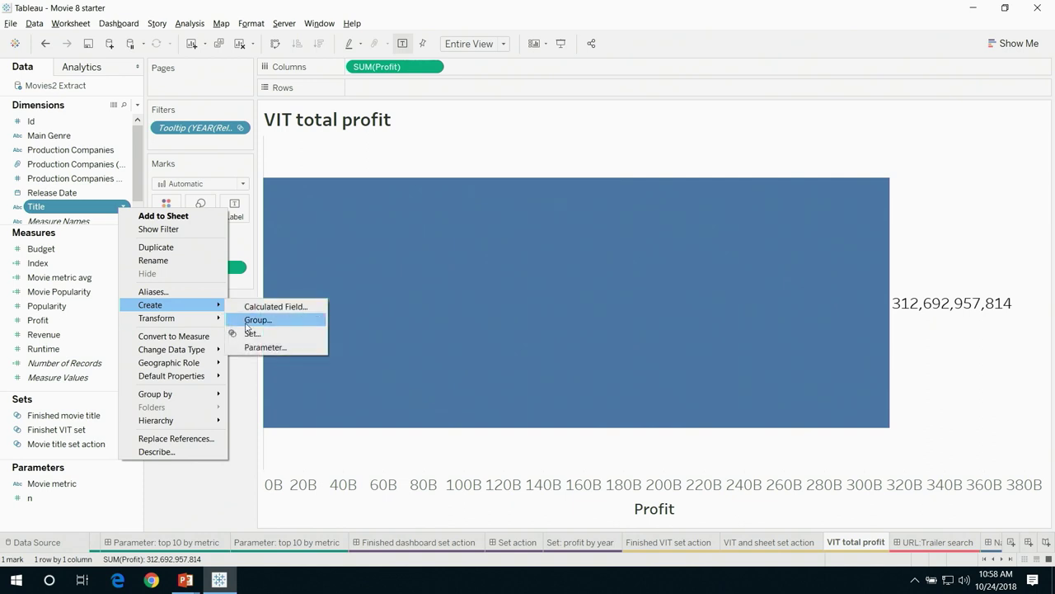
{"action": "left_click", "coordinate": [241, 334]}
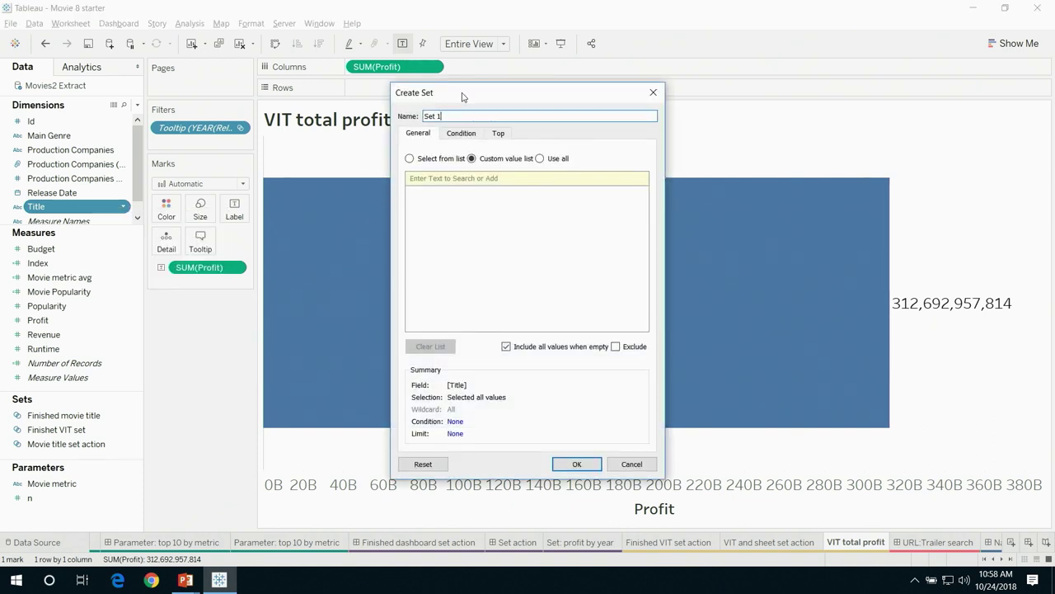
{"action": "type", "text": "Movie title VIT"}
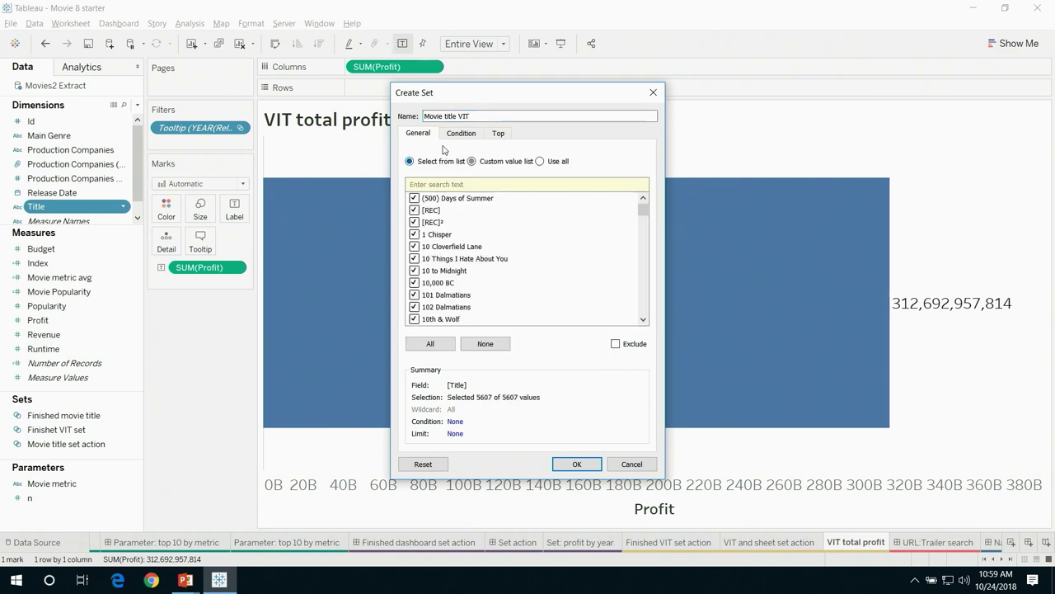
{"action": "left_click", "coordinate": [496, 348]}
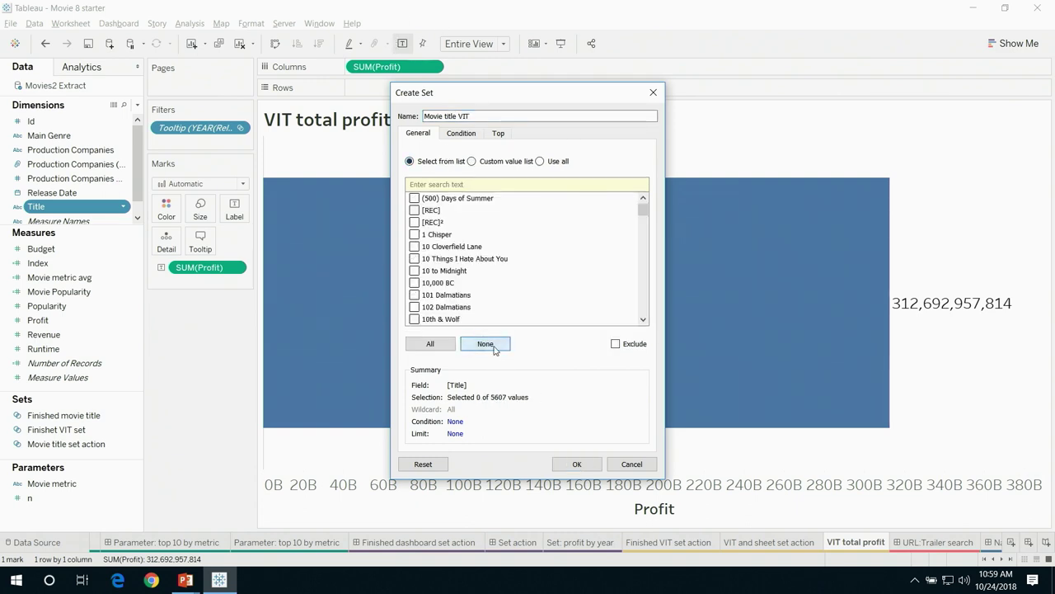
{"action": "left_click", "coordinate": [577, 463]}
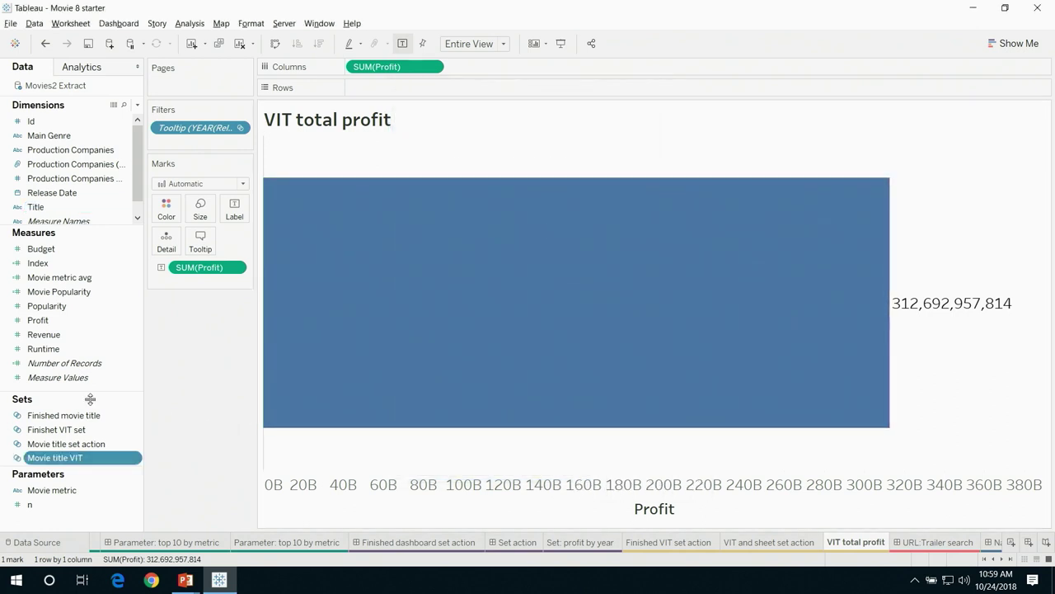
Color the profit bar by the Movie title VIT set and show the profit in Columns as percent of total
{"action": "left_click_drag", "start_coordinate": [54, 460], "coordinate": [165, 211]}
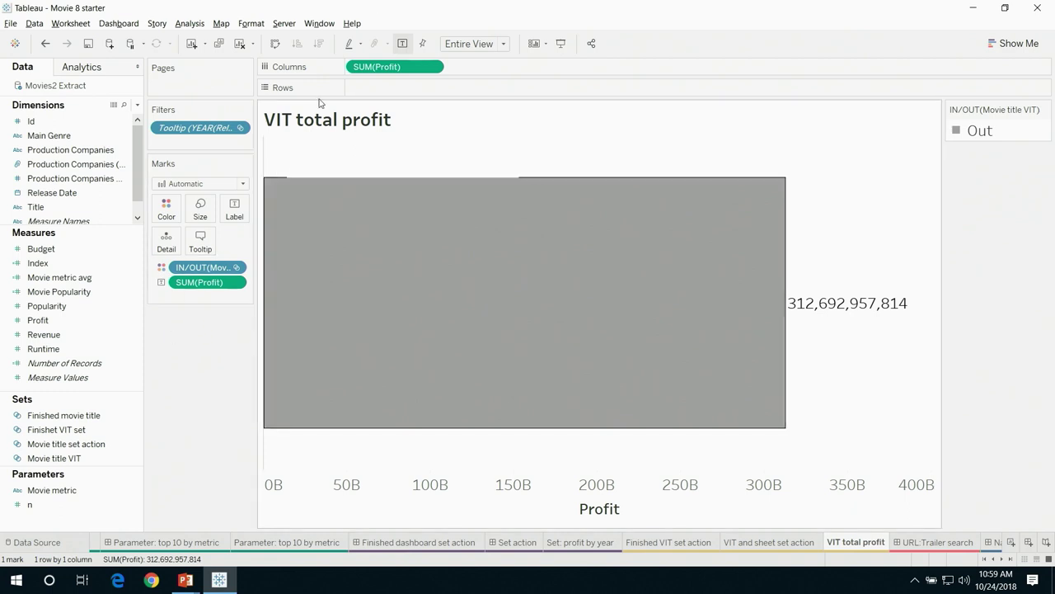
{"action": "left_click", "coordinate": [433, 69]}
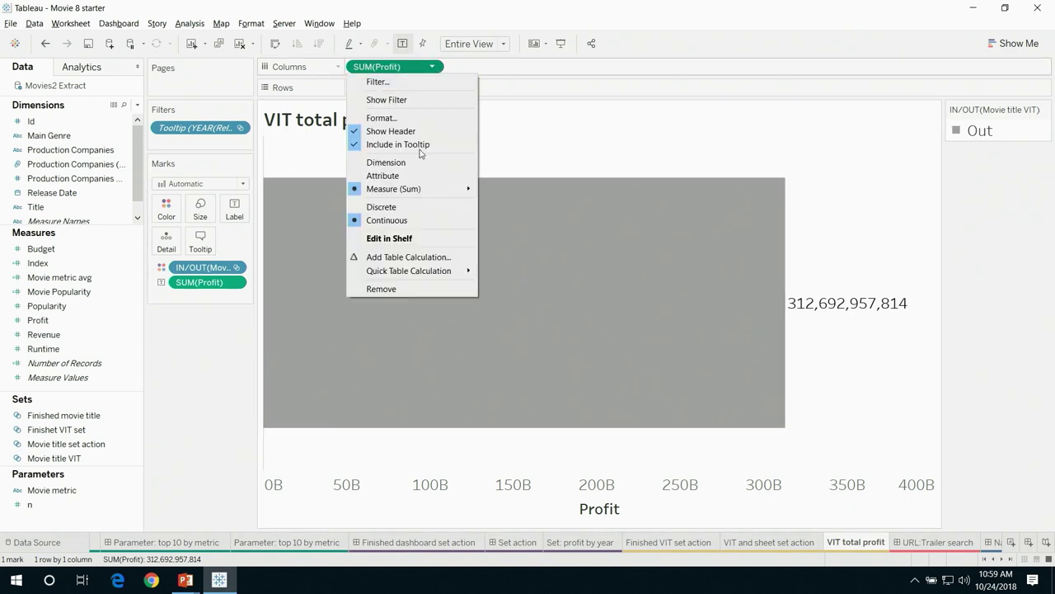
{"action": "mouse_move", "coordinate": [422, 273]}
{"action": "left_click", "coordinate": [523, 311]}
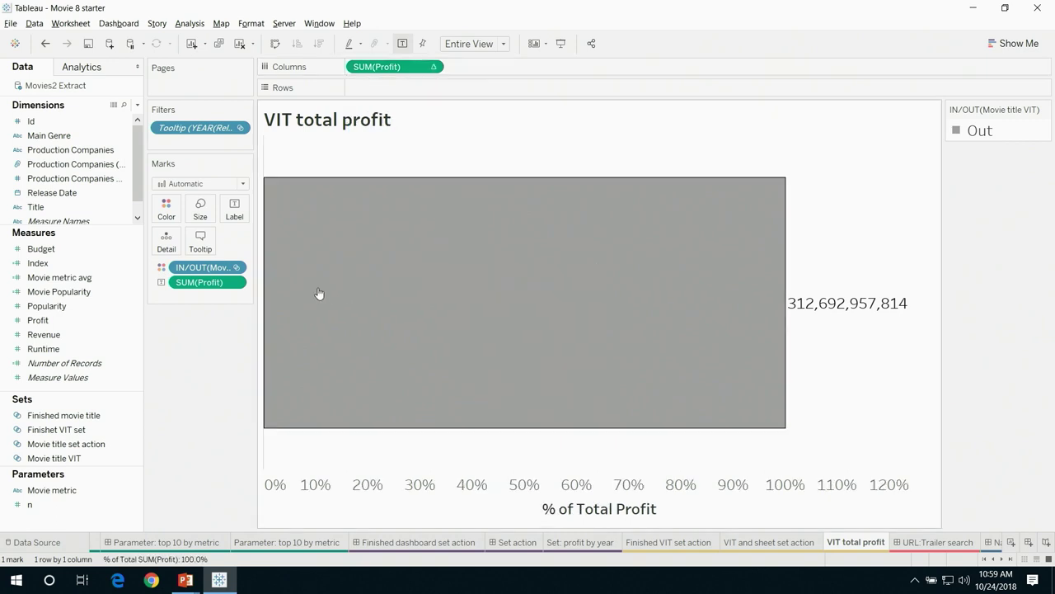
Apply the Percent of Total quick table calculation to the bar's profit label
{"action": "left_click", "coordinate": [235, 282]}
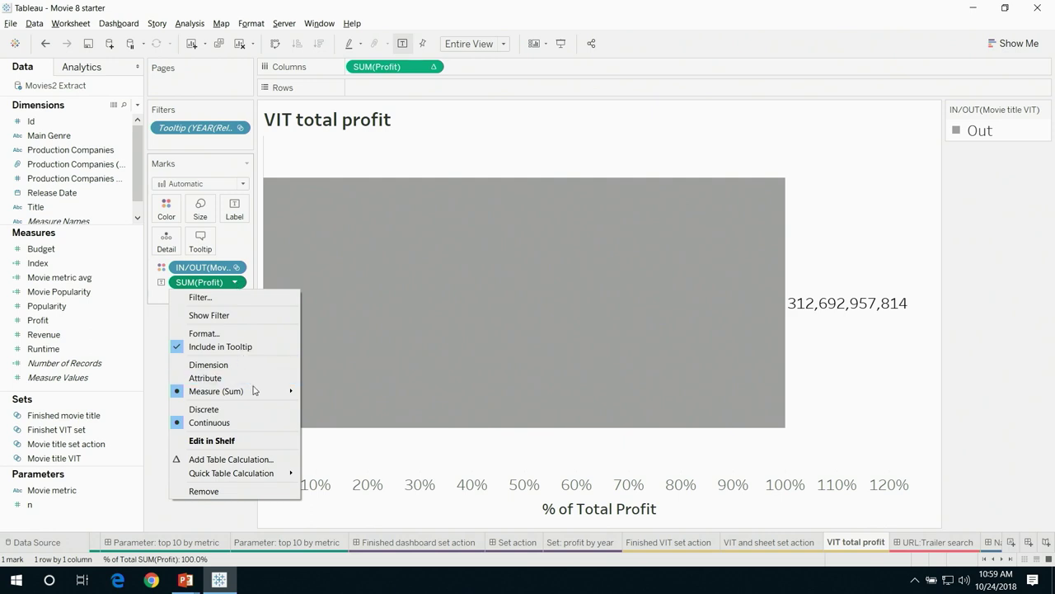
{"action": "mouse_move", "coordinate": [256, 392]}
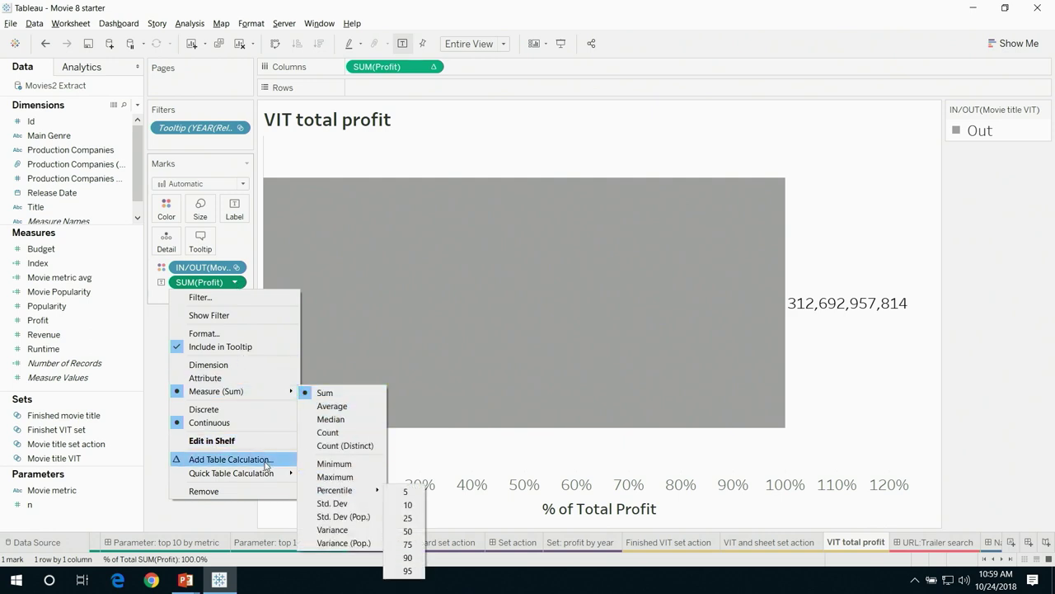
{"action": "mouse_move", "coordinate": [284, 473]}
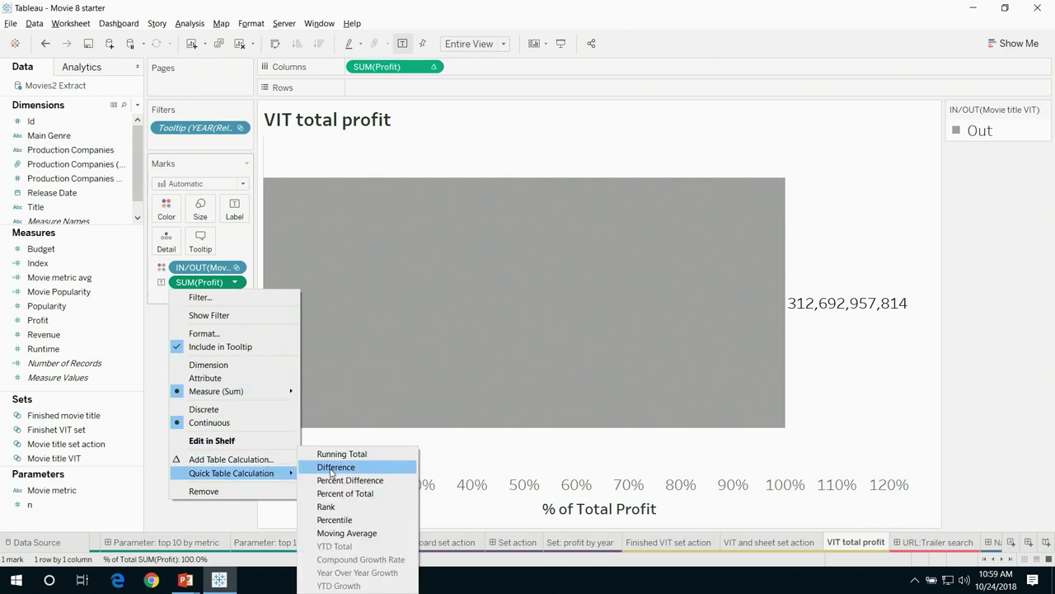
{"action": "left_click", "coordinate": [329, 494]}
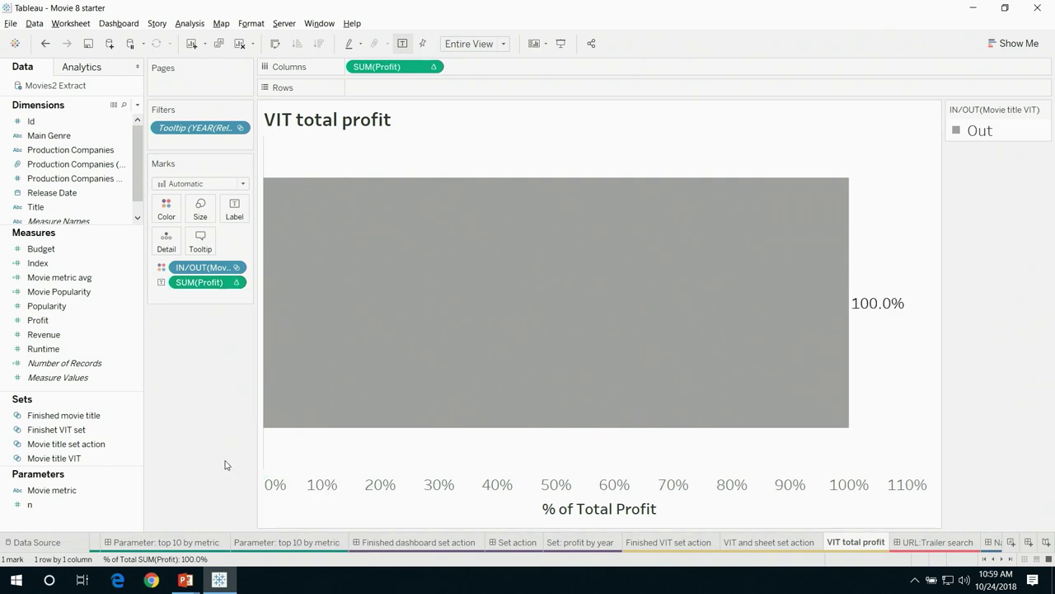
Add a set action named VIT set action to VIT and sheet set action, running on select and adding all values when cleared
{"action": "left_click", "coordinate": [799, 543]}
{"action": "mouse_move", "coordinate": [532, 337]}
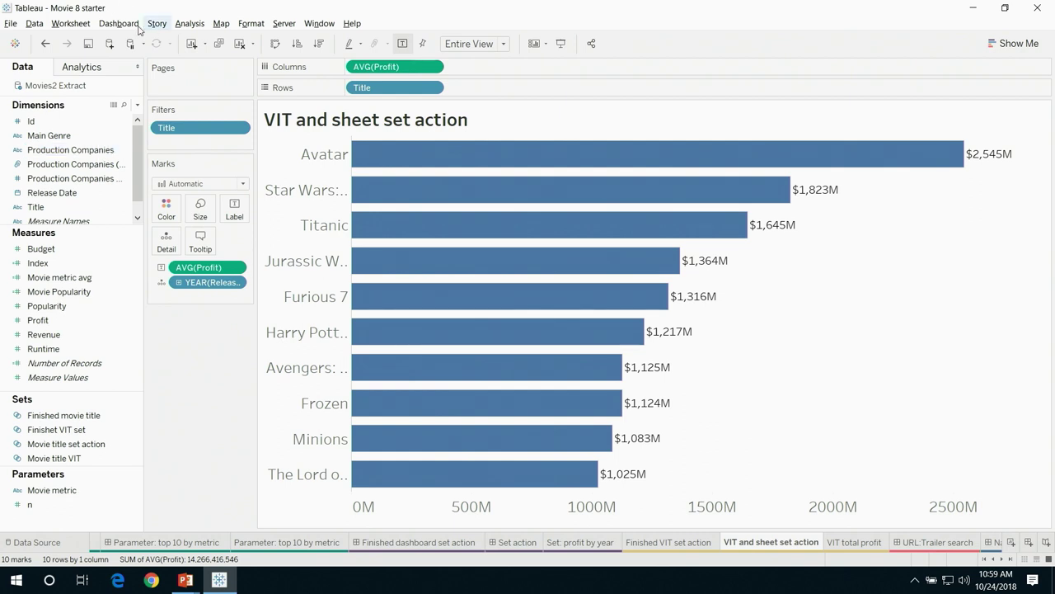
{"action": "left_click", "coordinate": [70, 24]}
{"action": "left_click", "coordinate": [83, 101]}
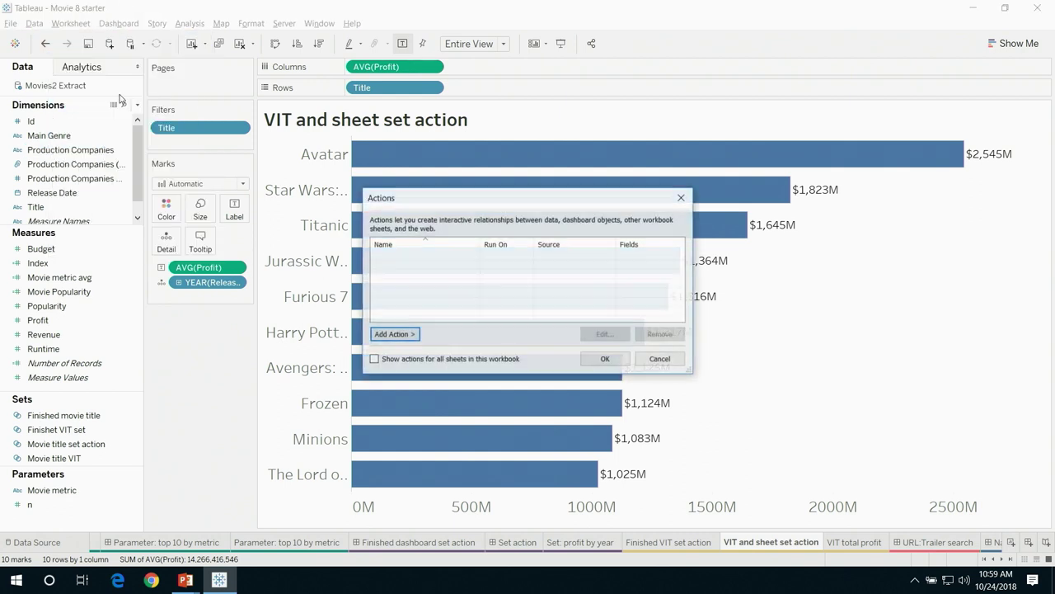
{"action": "left_click", "coordinate": [392, 334]}
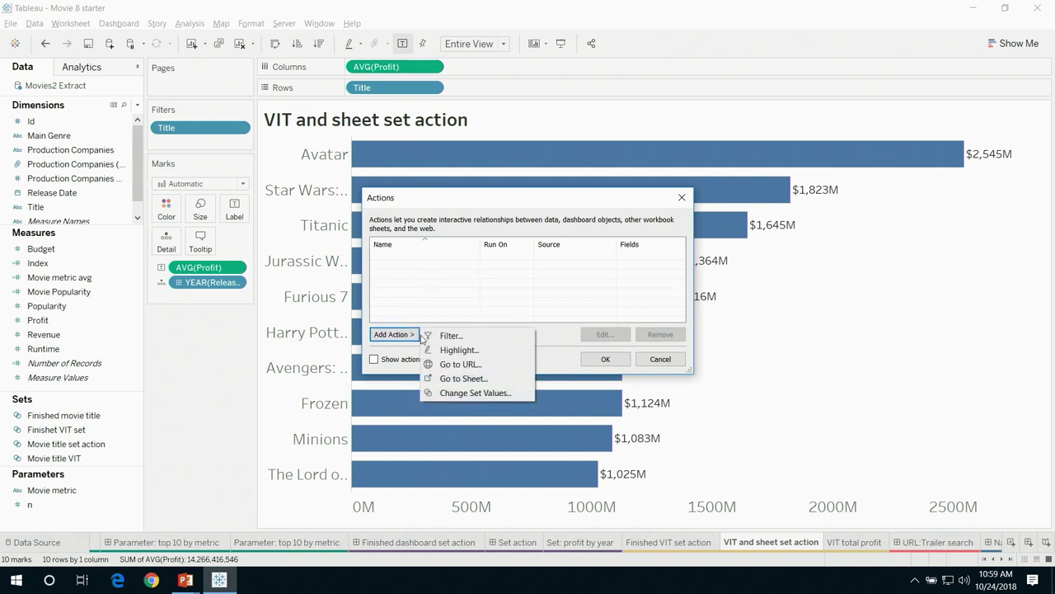
{"action": "left_click", "coordinate": [479, 391]}
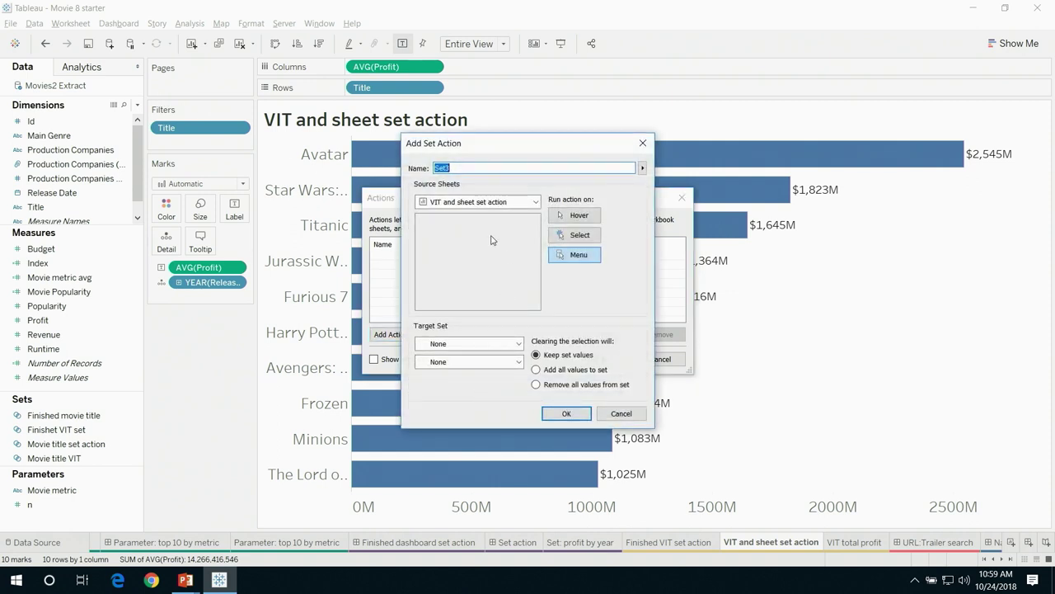
{"action": "type", "text": "VIT set action"}
{"action": "left_click", "coordinate": [581, 235]}
Target the Movie title VIT set of Movies2 Extract with the new set action and save it
{"action": "left_click", "coordinate": [519, 343]}
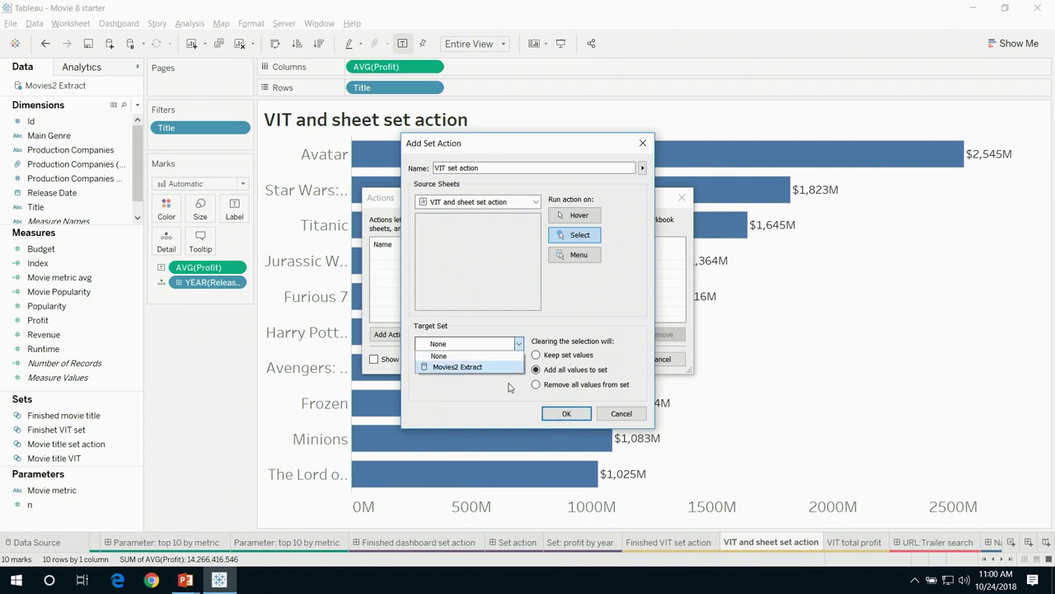
{"action": "left_click", "coordinate": [498, 366]}
{"action": "left_click", "coordinate": [494, 362]}
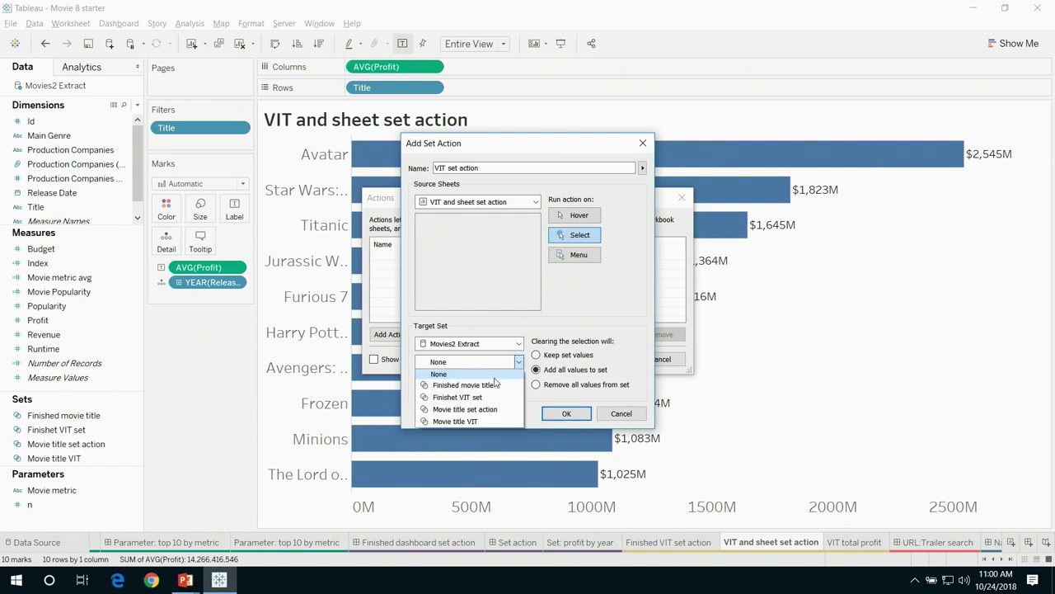
{"action": "left_click", "coordinate": [497, 422]}
{"action": "left_click", "coordinate": [565, 413]}
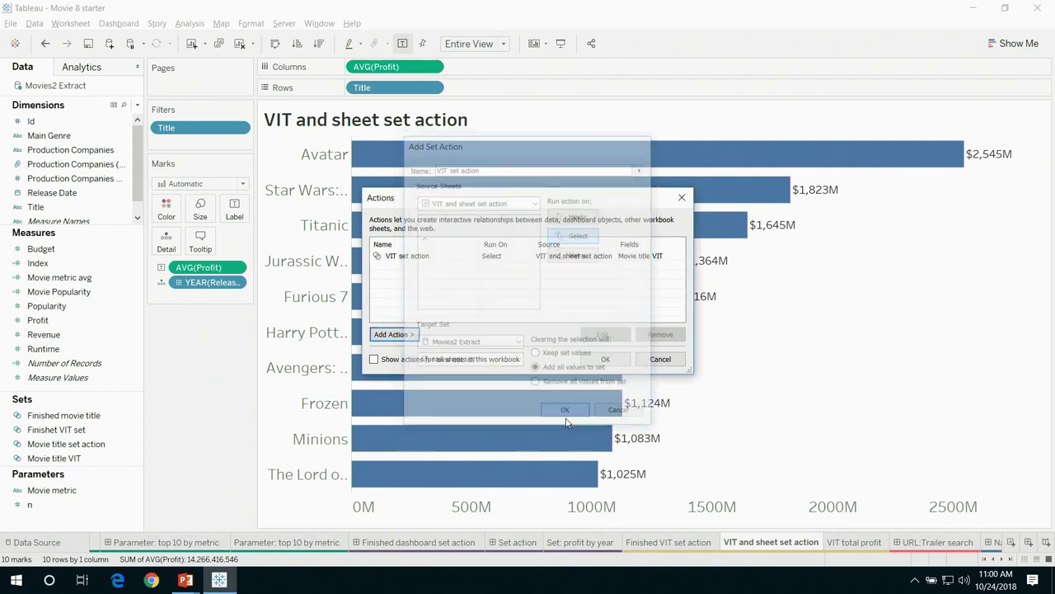
{"action": "left_click", "coordinate": [607, 360]}
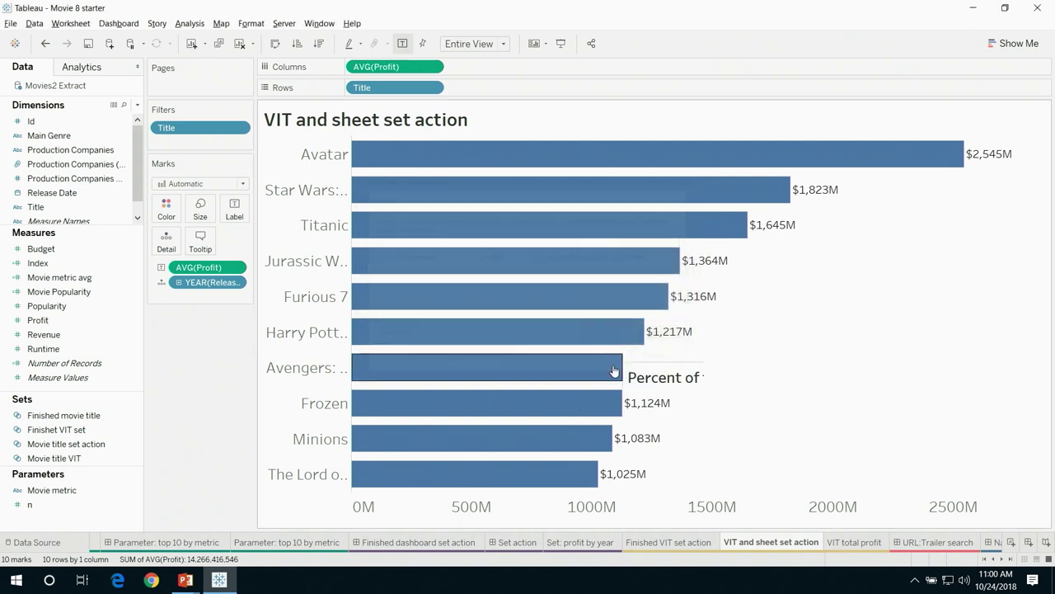
Try the set action by selecting the Avatar and Star Wars bars one after the other and examining their tooltips
{"action": "left_click", "coordinate": [665, 154]}
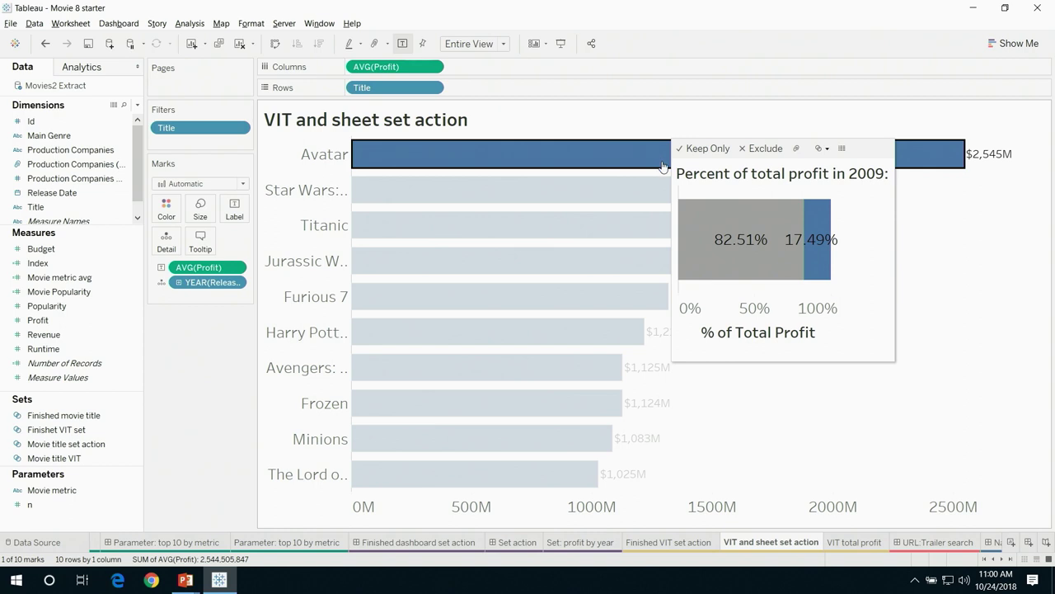
{"action": "left_click", "coordinate": [591, 198]}
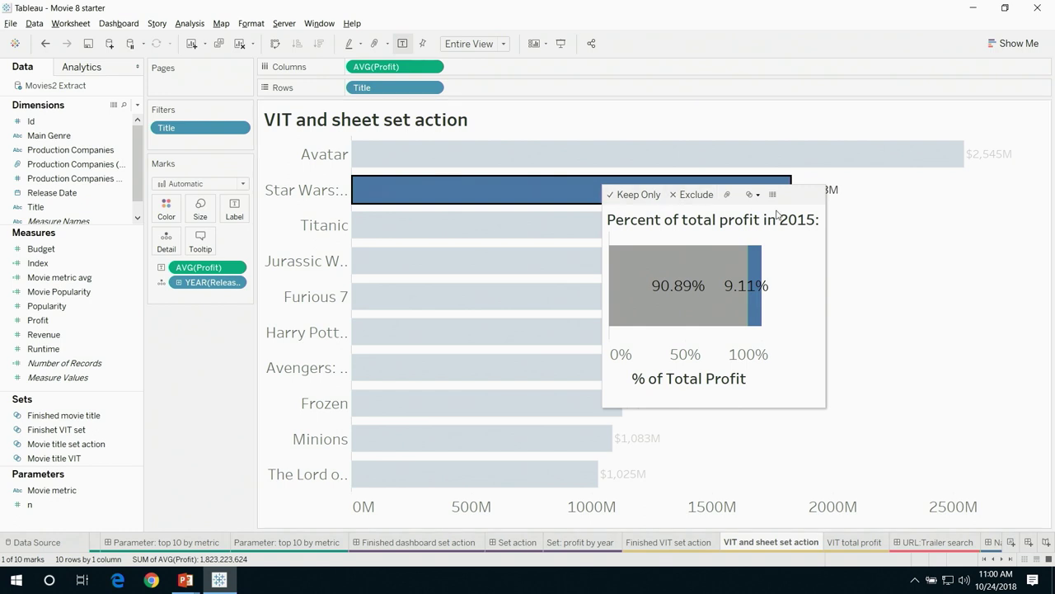
Select all bars of movies released in 2015 through the year in the Star Wars bar's tooltip
{"action": "left_click", "coordinate": [798, 227]}
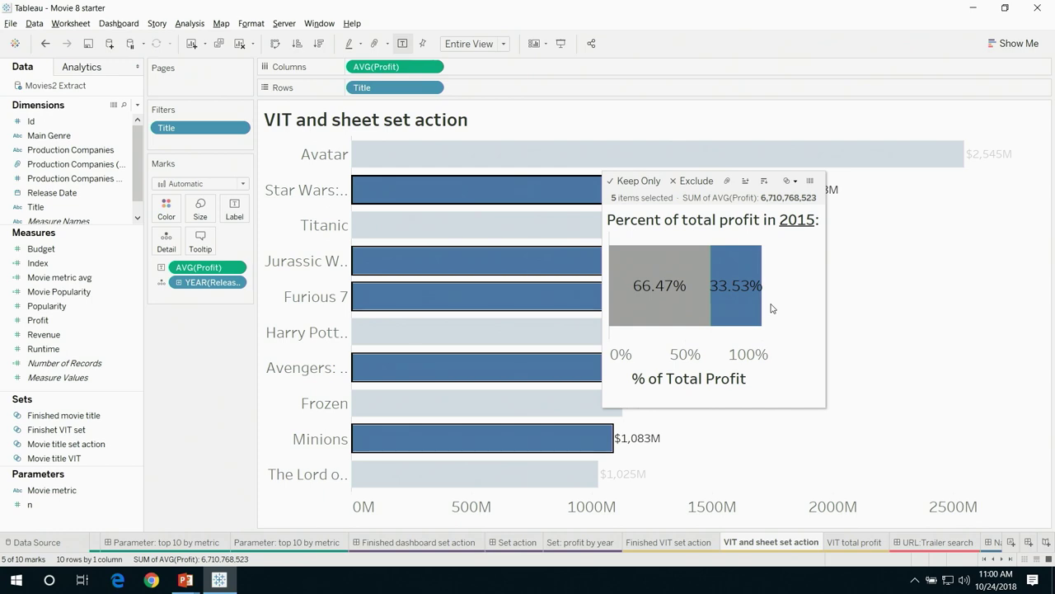
Switch to the PowerPoint slide show and advance past the Tooltips summary to the URL Actions title slide
{"action": "key", "text": "alt+Tab"}
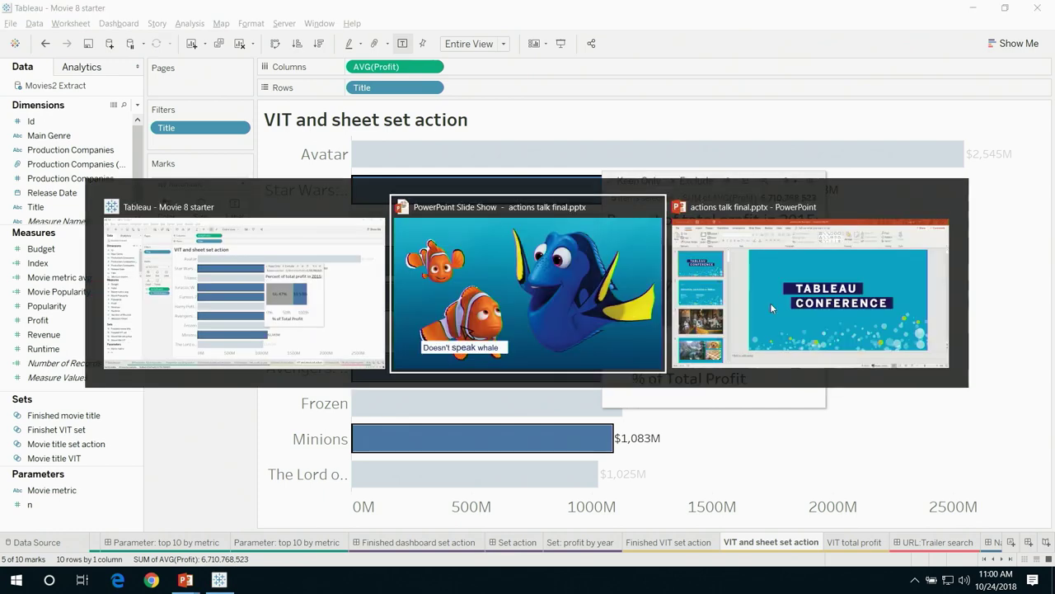
{"action": "key", "text": "Right"}
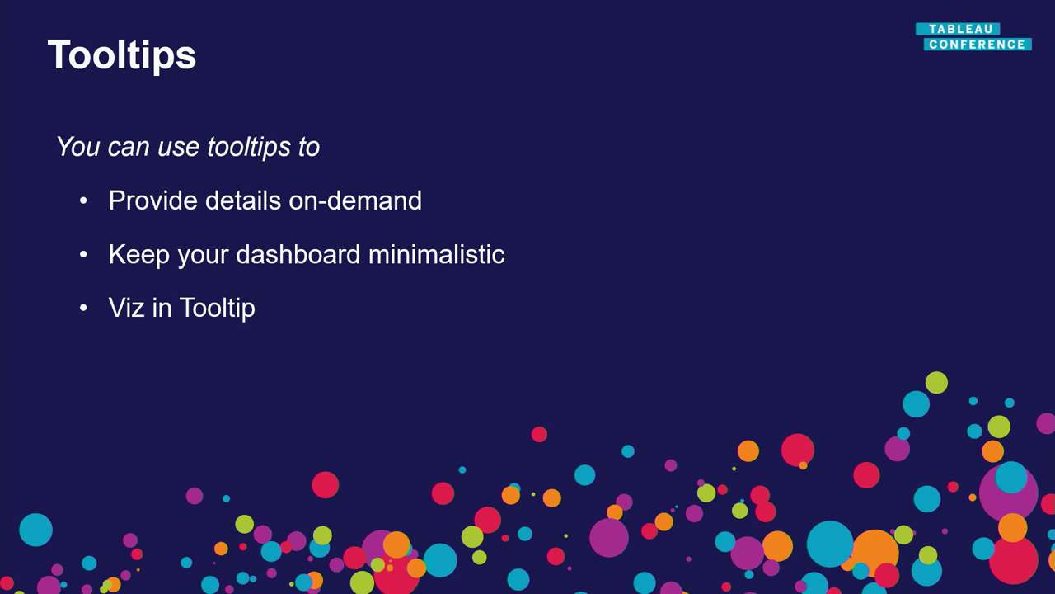
{"action": "key", "text": "Right"}
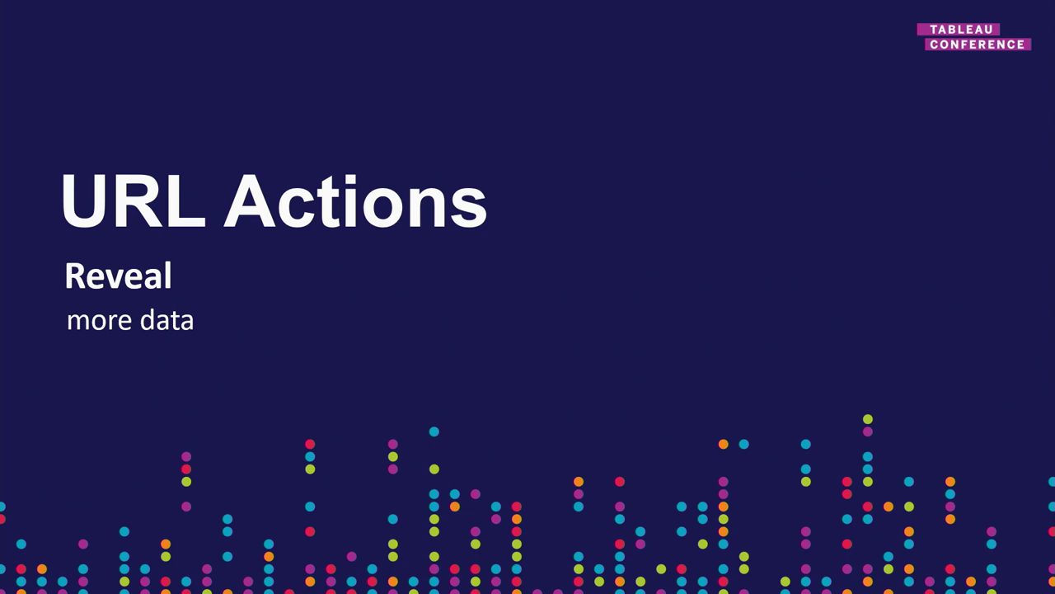
{"action": "key", "text": "alt+Tab"}
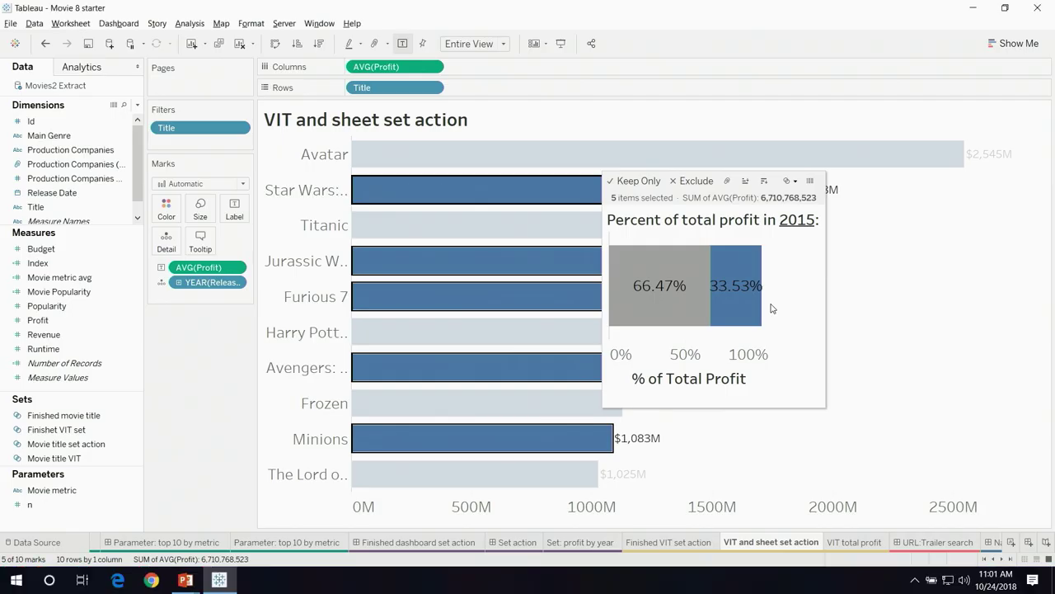
{"action": "left_click", "coordinate": [915, 543]}
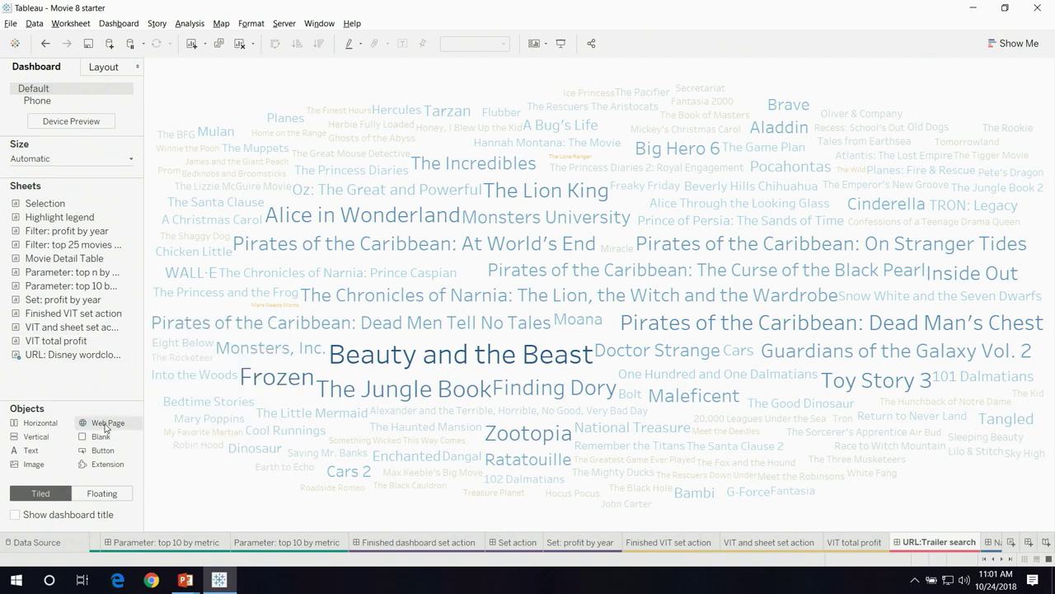
{"action": "left_click_drag", "start_coordinate": [105, 425], "coordinate": [493, 445]}
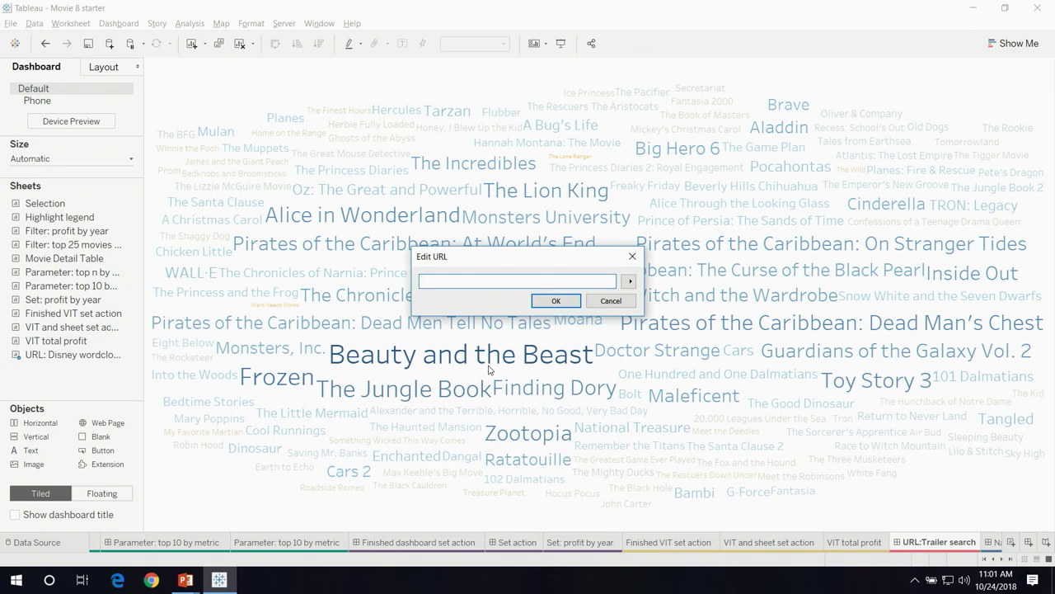
{"action": "type", "text": "www.wikipedia.org"}
{"action": "left_click", "coordinate": [554, 301]}
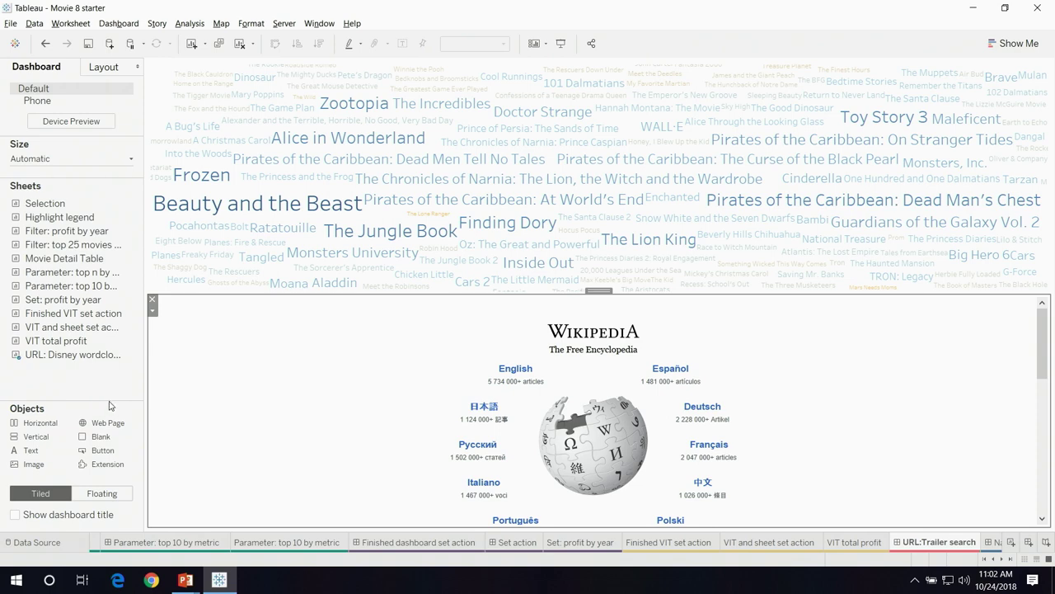
Add a Go to URL action named wiki search this movie for the URL: Disney wordcloud sheet, running on select
{"action": "left_click", "coordinate": [131, 27]}
{"action": "left_click", "coordinate": [161, 179]}
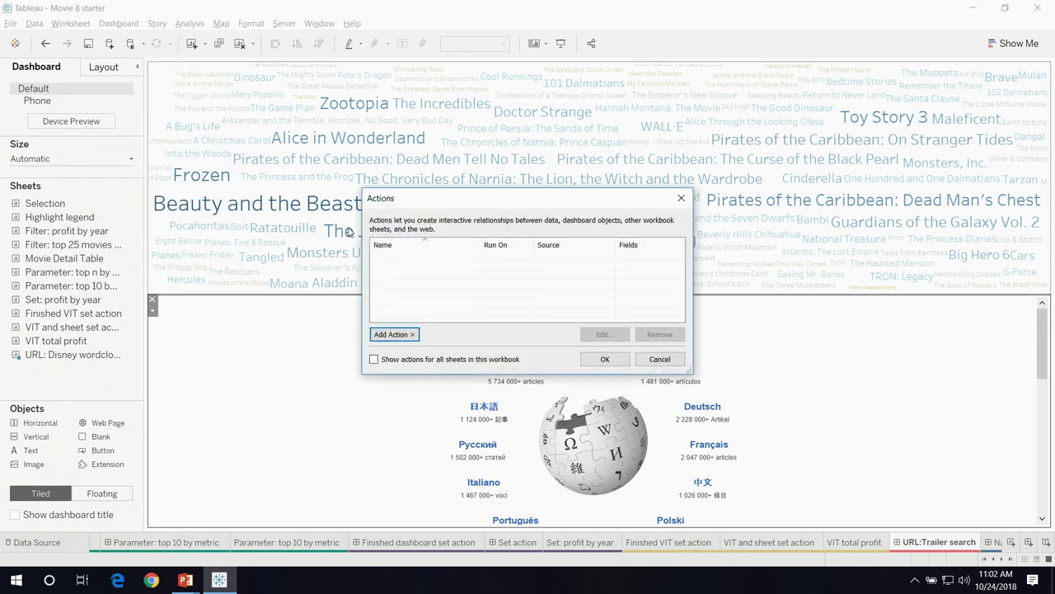
{"action": "left_click", "coordinate": [405, 335]}
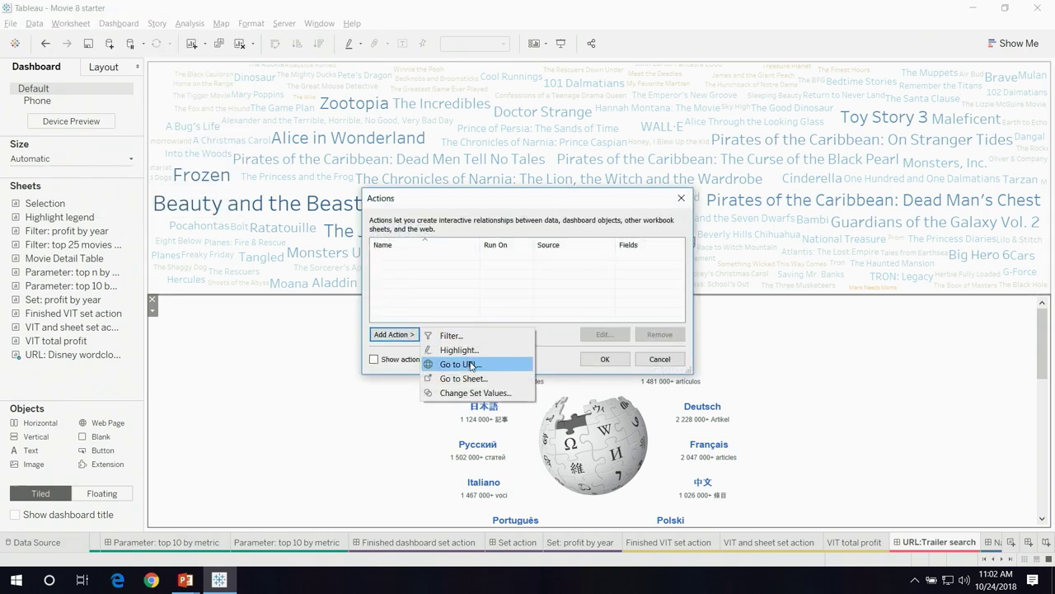
{"action": "left_click", "coordinate": [472, 365]}
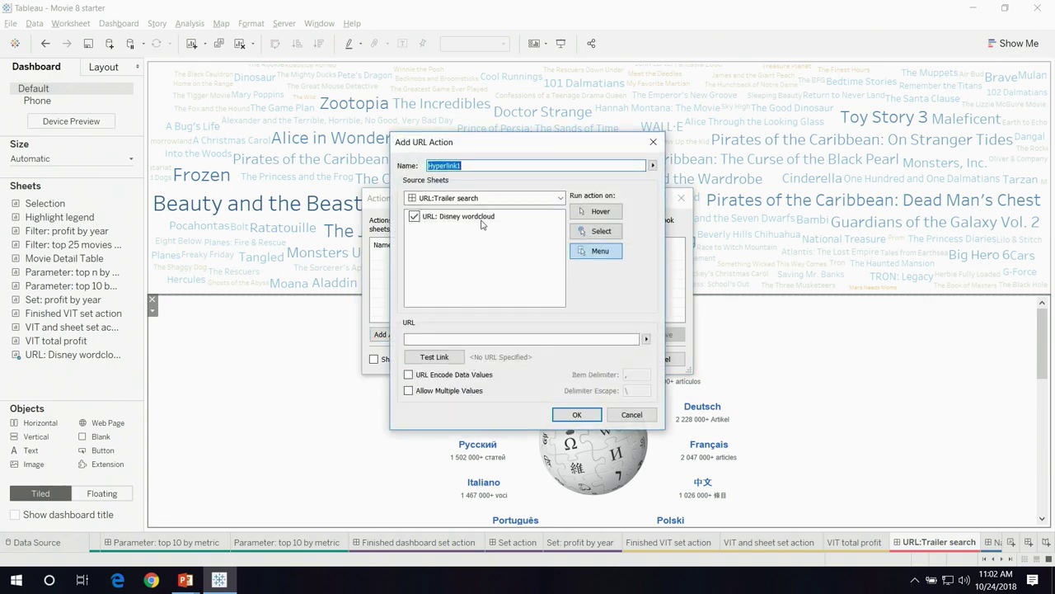
{"action": "type", "text": "wiki search this movie"}
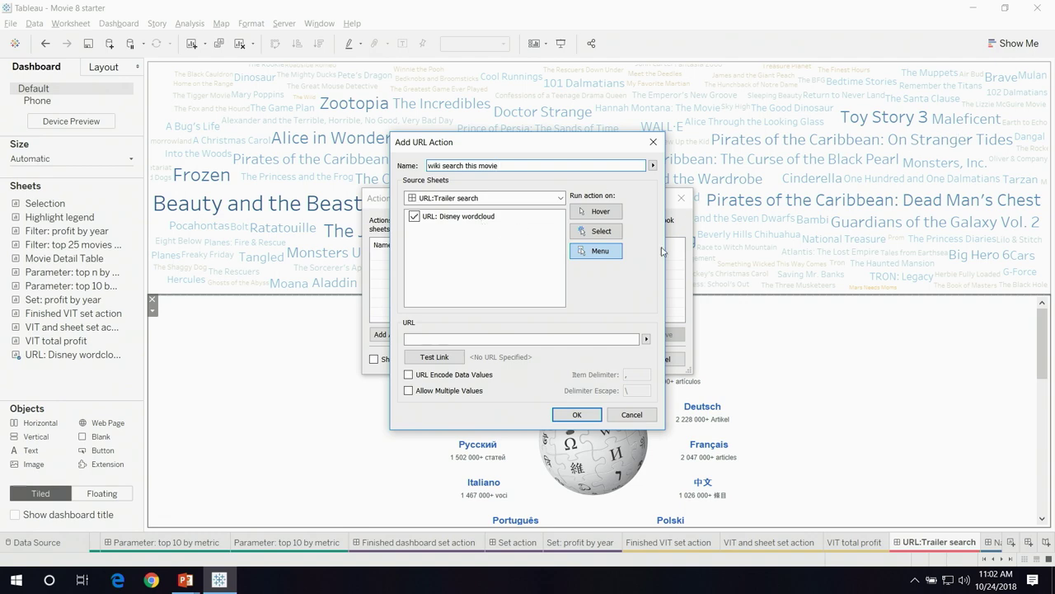
{"action": "left_click", "coordinate": [602, 234]}
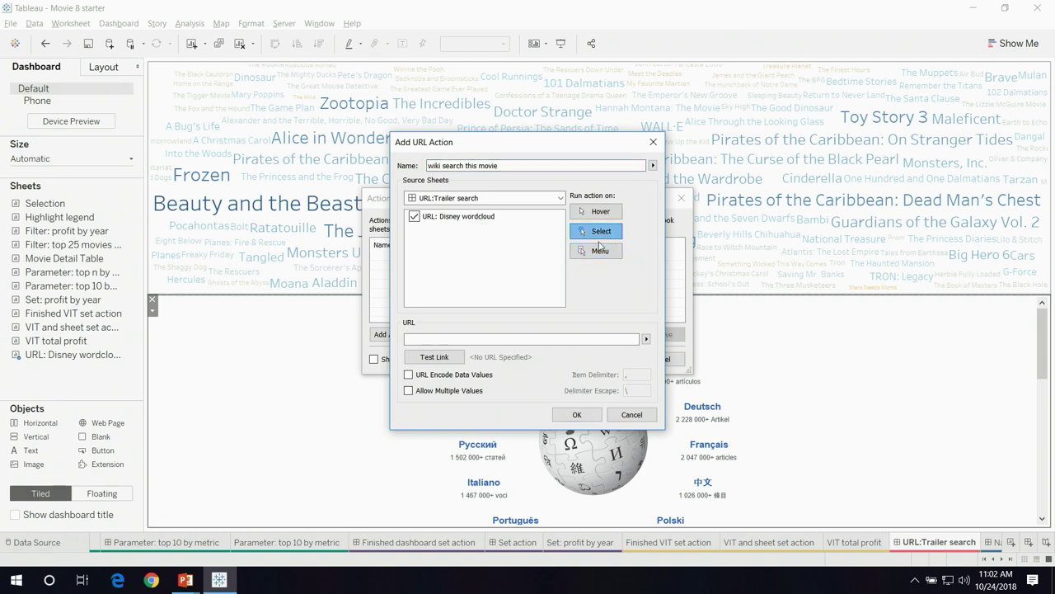
{"action": "left_click", "coordinate": [504, 340]}
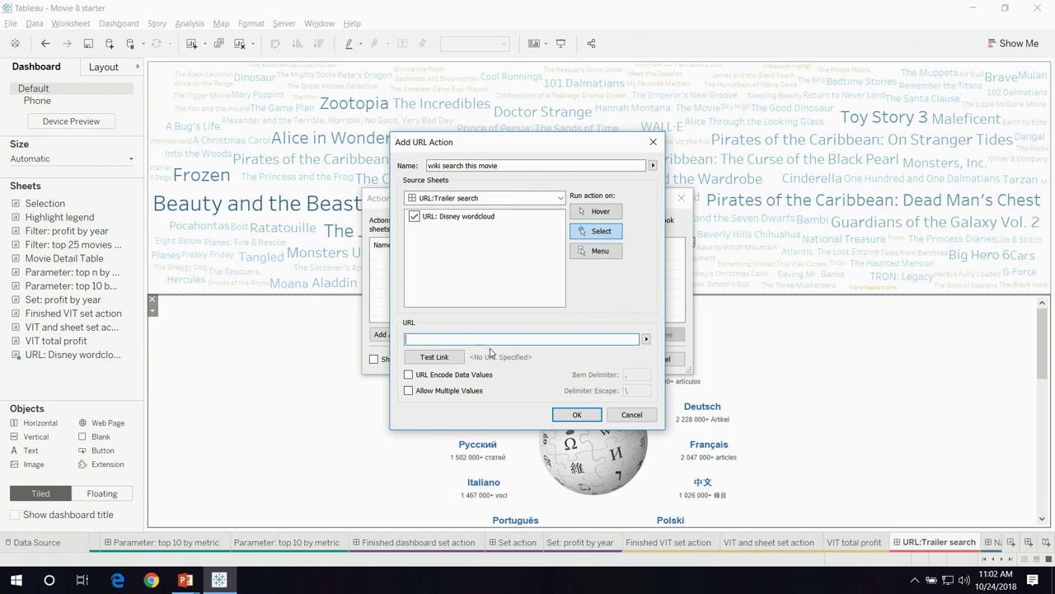
{"action": "type", "text": "www.wikipedia.org/wiki"}
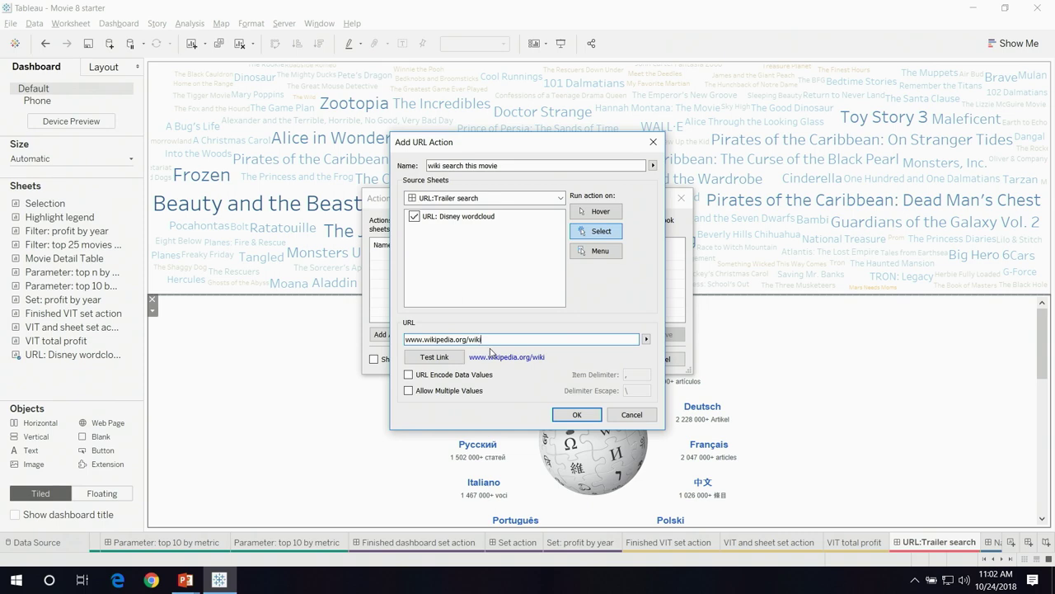
{"action": "left_click", "coordinate": [646, 339]}
{"action": "left_click", "coordinate": [681, 381]}
{"action": "left_click", "coordinate": [575, 417]}
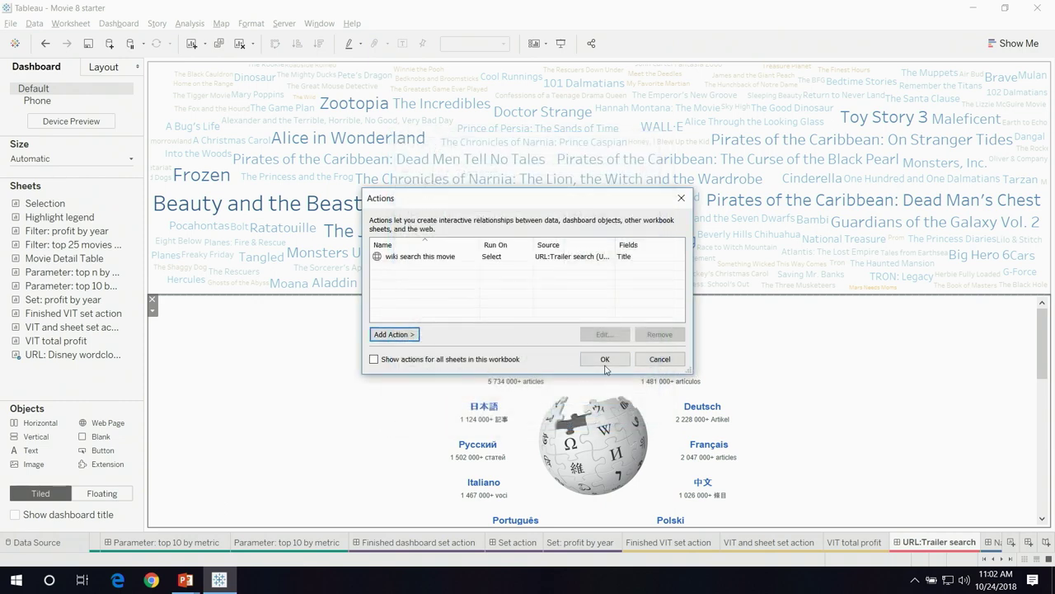
{"action": "left_click", "coordinate": [605, 361]}
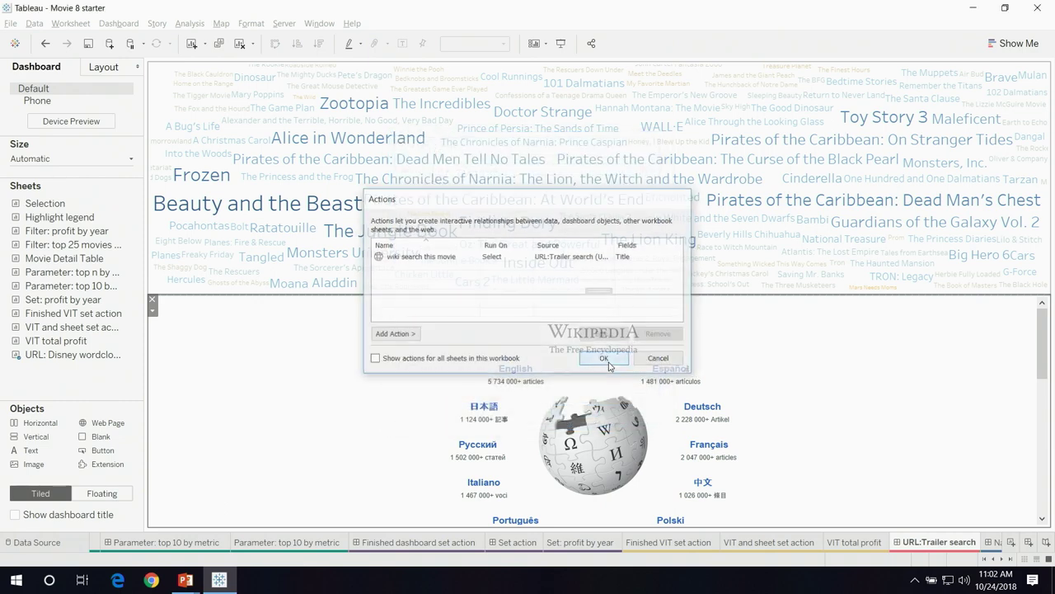
{"action": "left_click", "coordinate": [735, 207]}
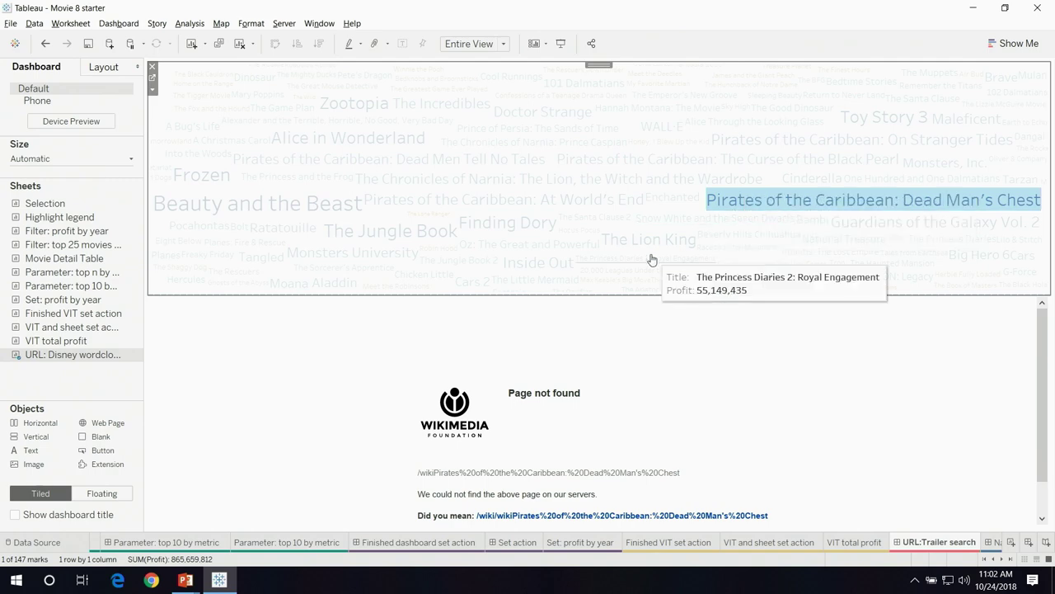
{"action": "left_click", "coordinate": [117, 23]}
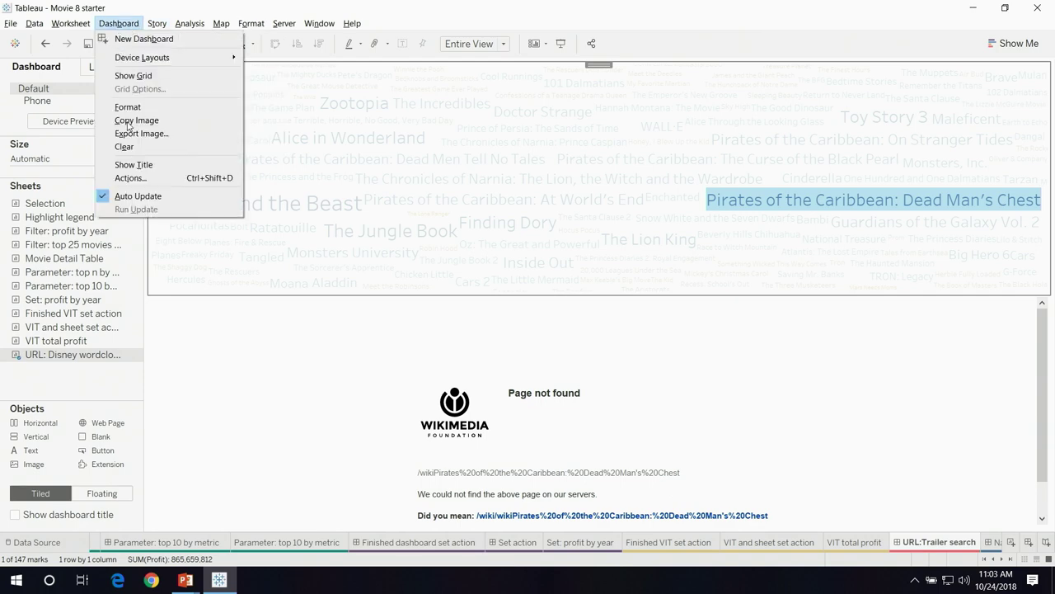
{"action": "left_click", "coordinate": [129, 177]}
{"action": "left_click", "coordinate": [451, 261]}
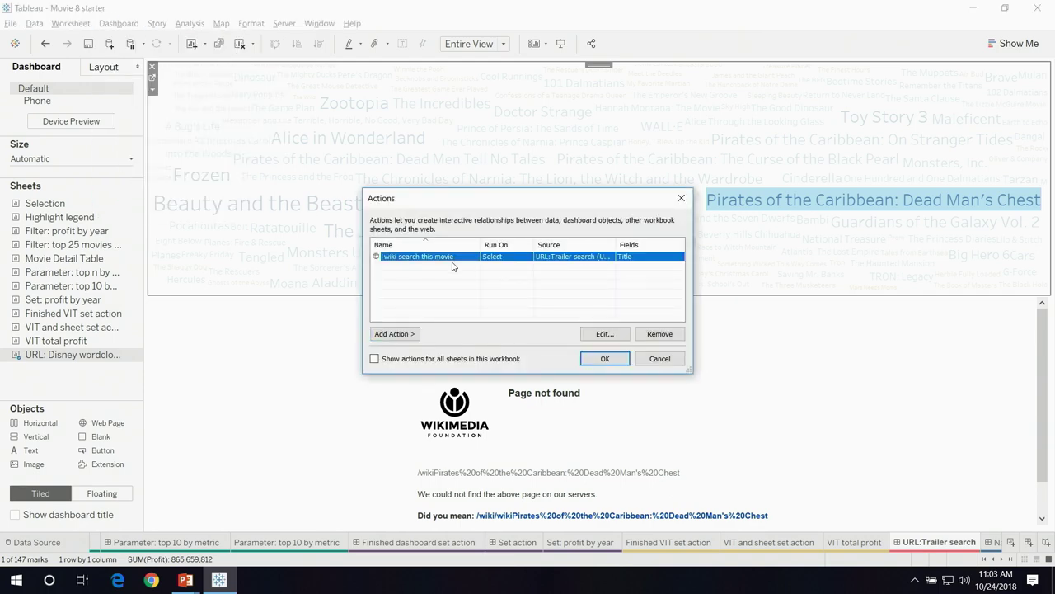
{"action": "left_click", "coordinate": [604, 333]}
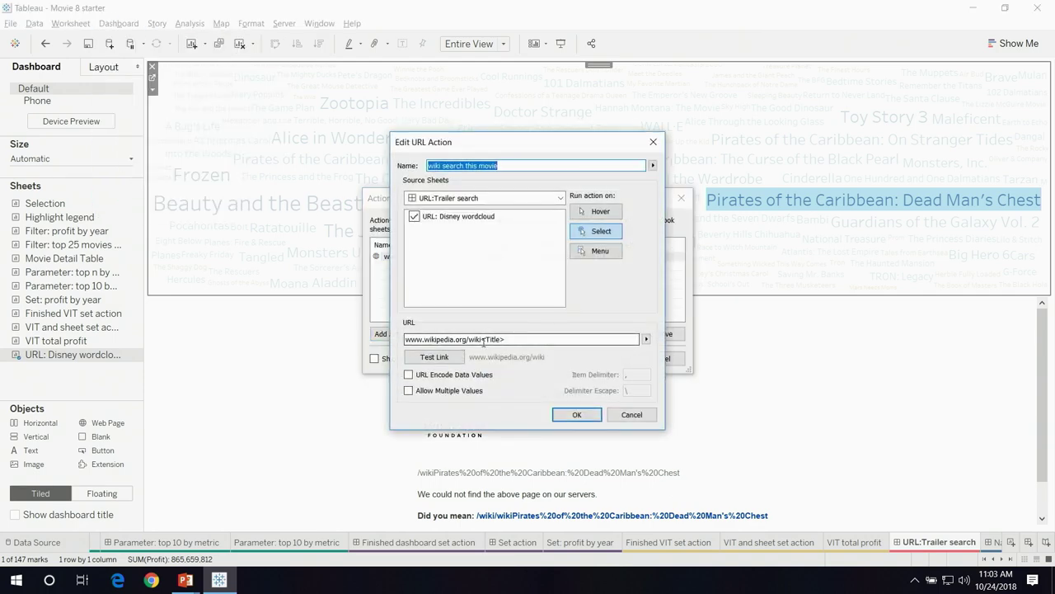
{"action": "left_click", "coordinate": [483, 339]}
{"action": "type", "text": "/"}
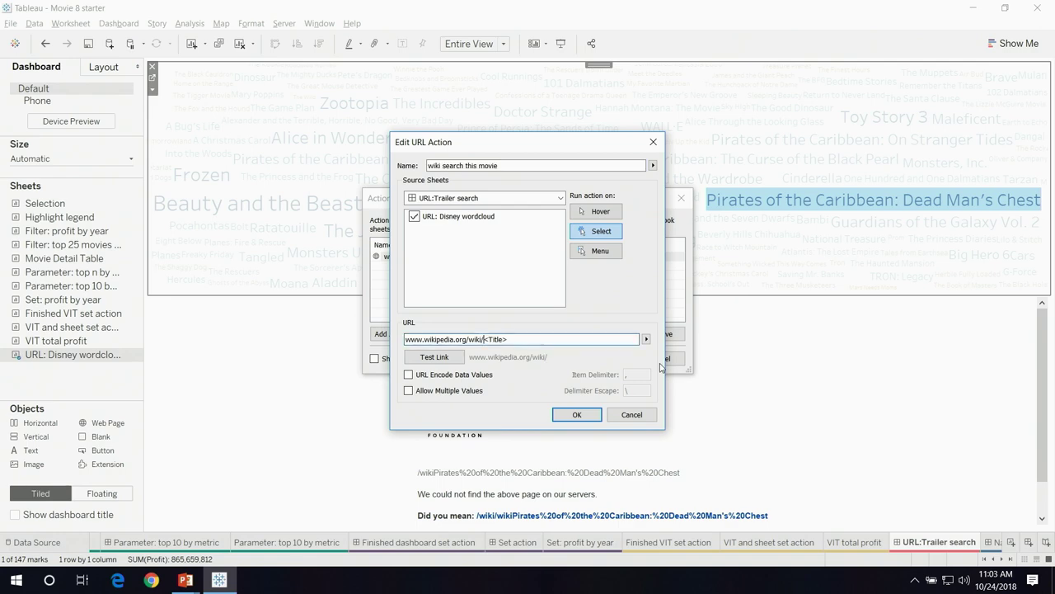
{"action": "left_click", "coordinate": [577, 414]}
{"action": "left_click", "coordinate": [597, 358]}
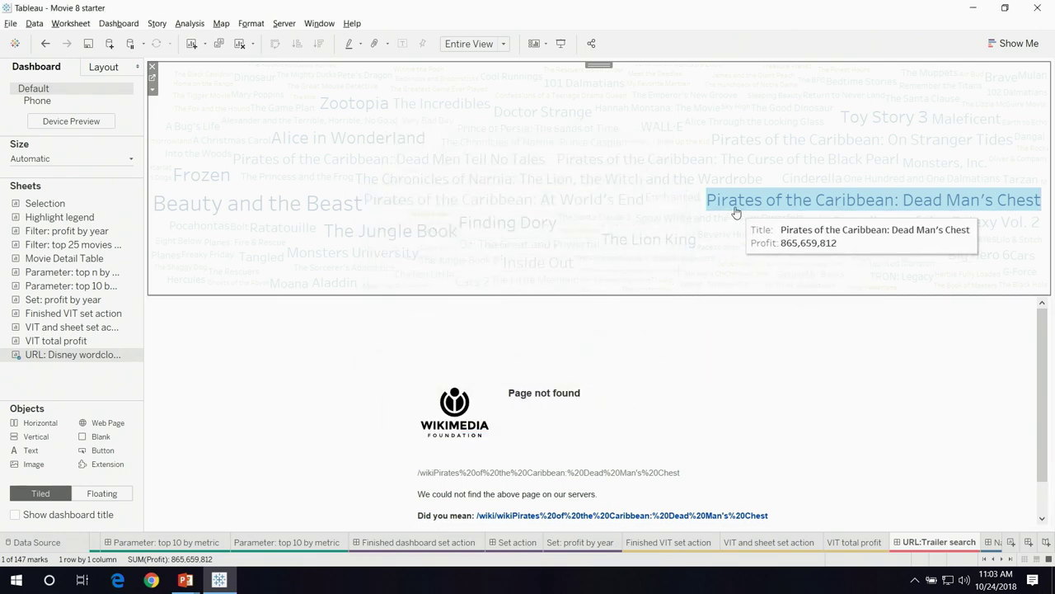
{"action": "left_click", "coordinate": [734, 210]}
{"action": "left_click", "coordinate": [735, 211]}
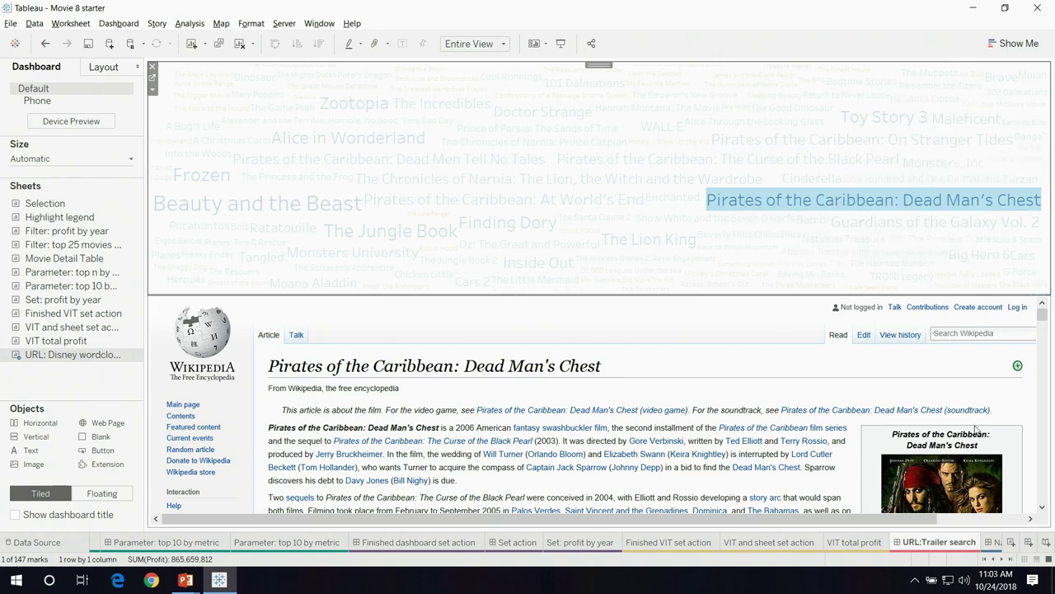
Switch to the PowerPoint slide show and advance past the URL Actions summary to the Navigation title slide
{"action": "key", "text": "alt+Tab"}
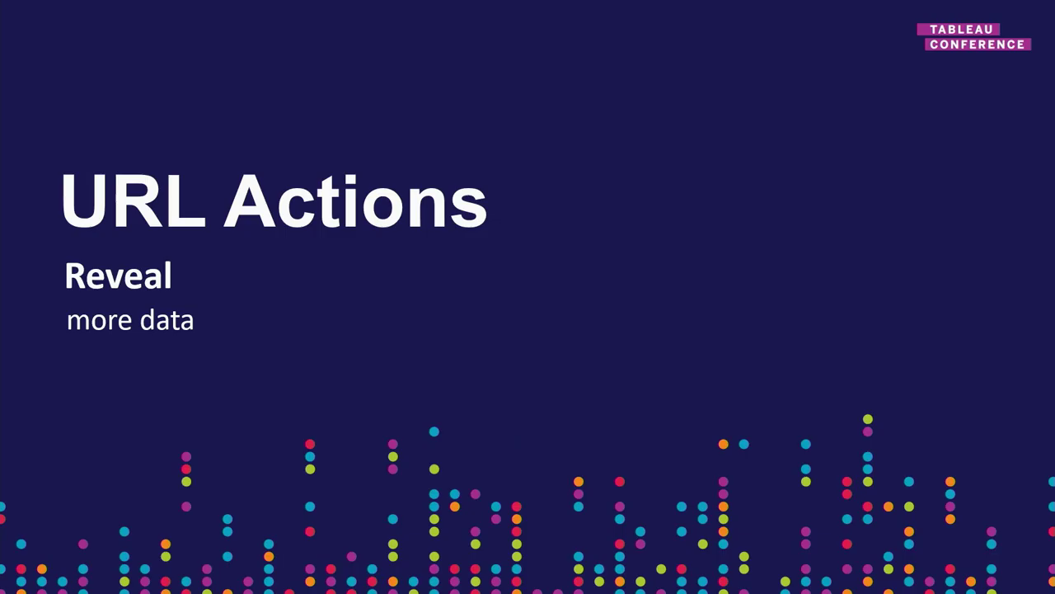
{"action": "key", "text": "Right"}
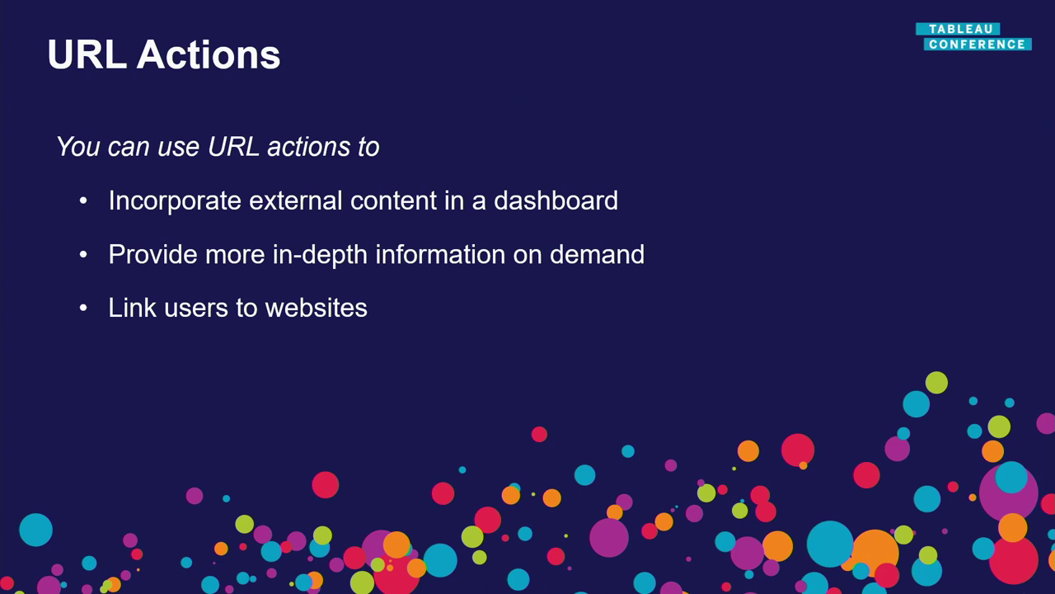
{"action": "key", "text": "Right"}
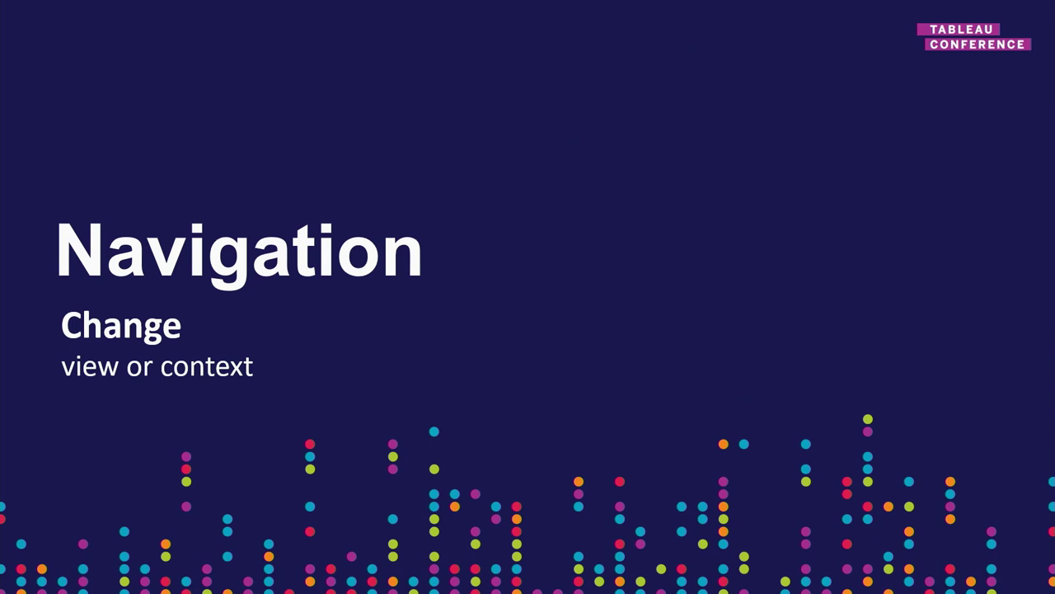
Back in Tableau, make the header row taller and the total profit figure's area wider on the Nav: Disney profits dashboard
{"action": "key", "text": "alt+Tab"}
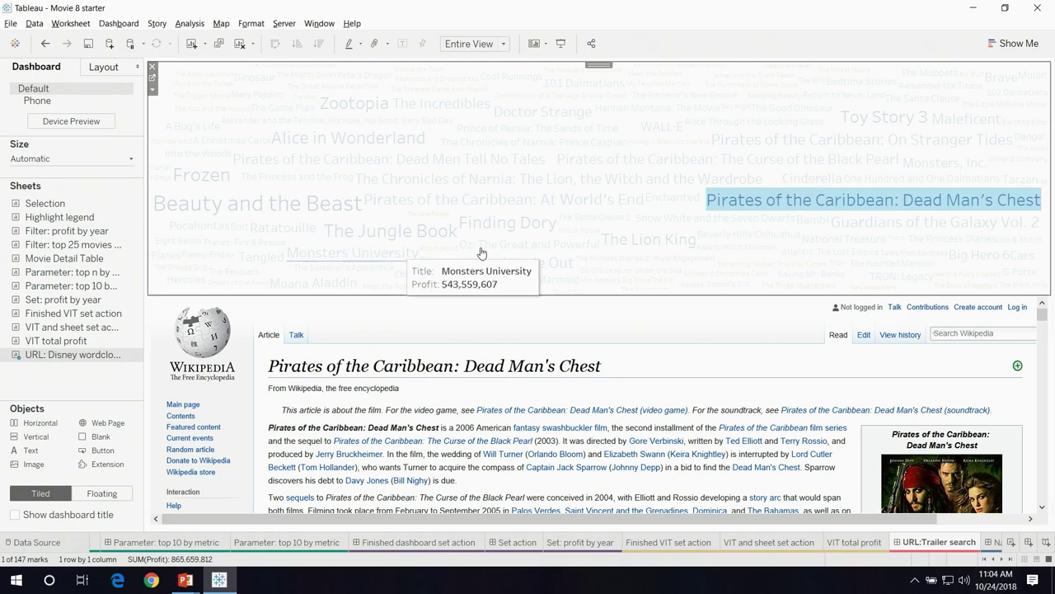
{"action": "left_click", "coordinate": [990, 542]}
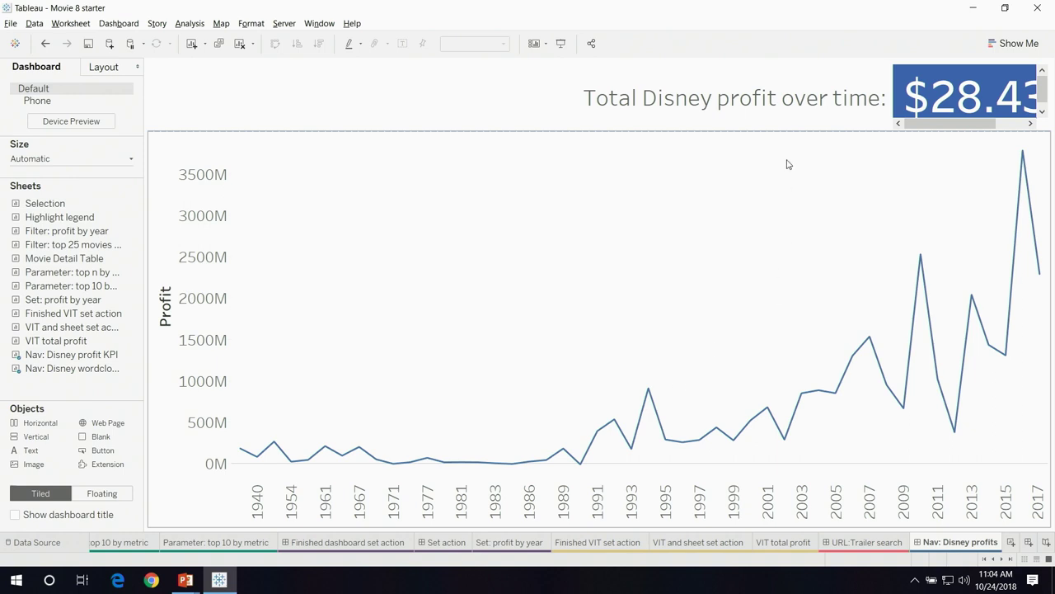
{"action": "left_click", "coordinate": [822, 109]}
{"action": "left_click_drag", "start_coordinate": [827, 130], "coordinate": [855, 143]}
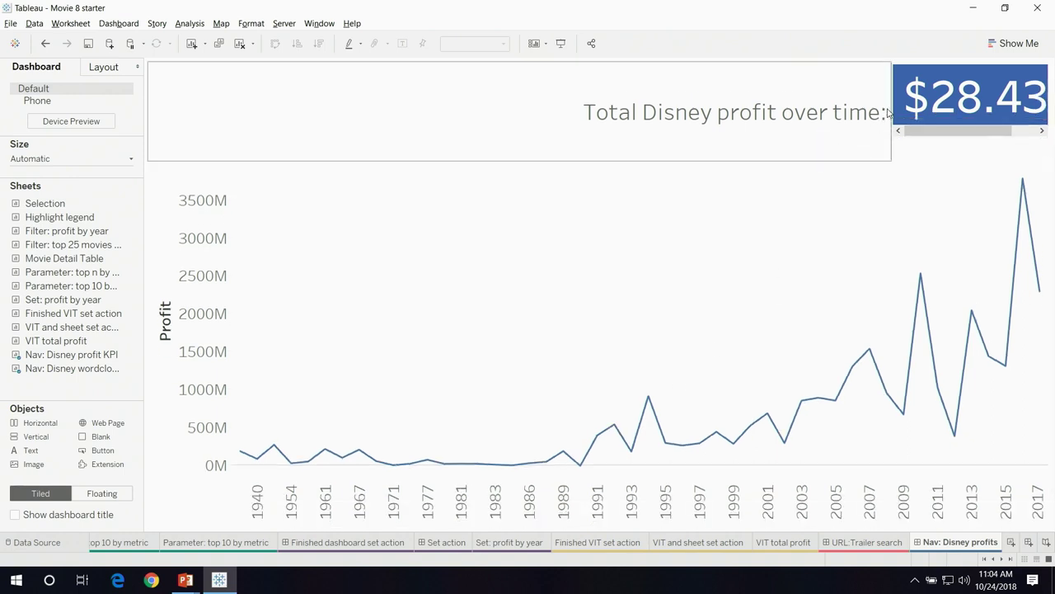
{"action": "left_click_drag", "start_coordinate": [892, 107], "coordinate": [827, 96]}
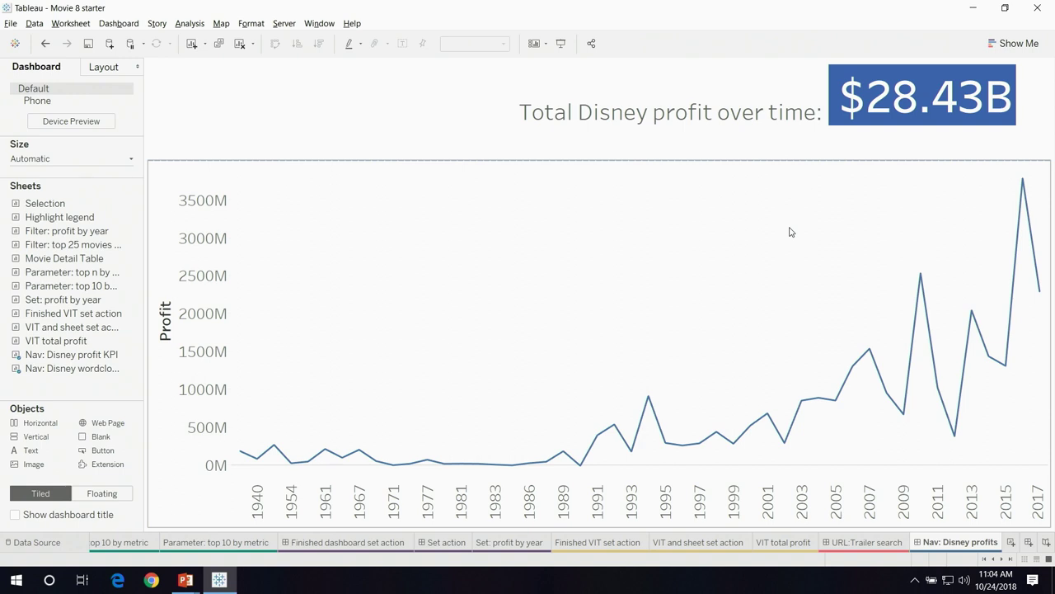
Examine the Disney profit breakdown dashboard with its average profit and average budget bars per movie
{"action": "left_click", "coordinate": [1004, 559]}
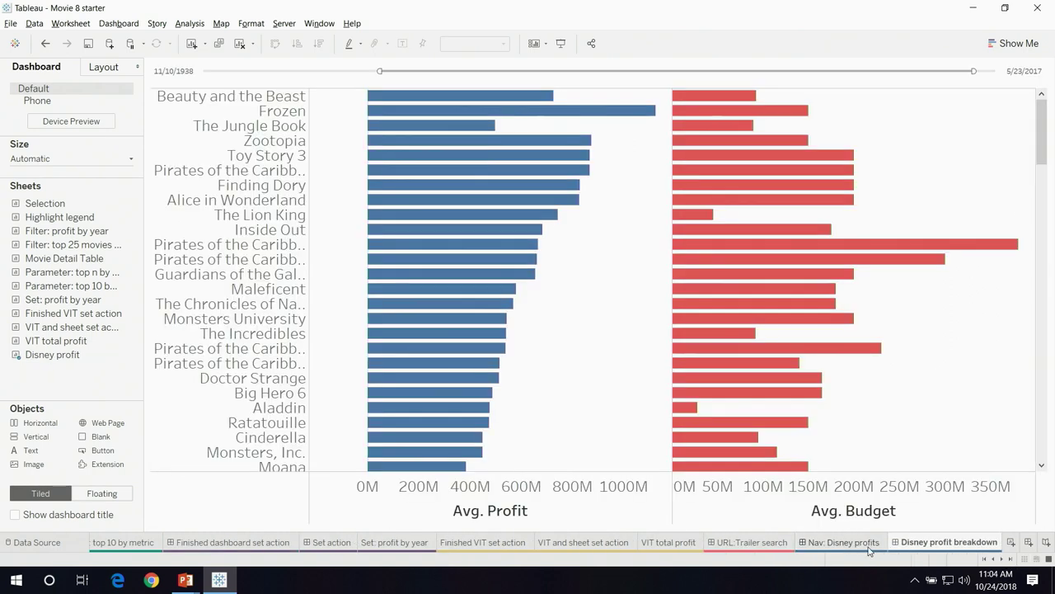
{"action": "mouse_move", "coordinate": [830, 542]}
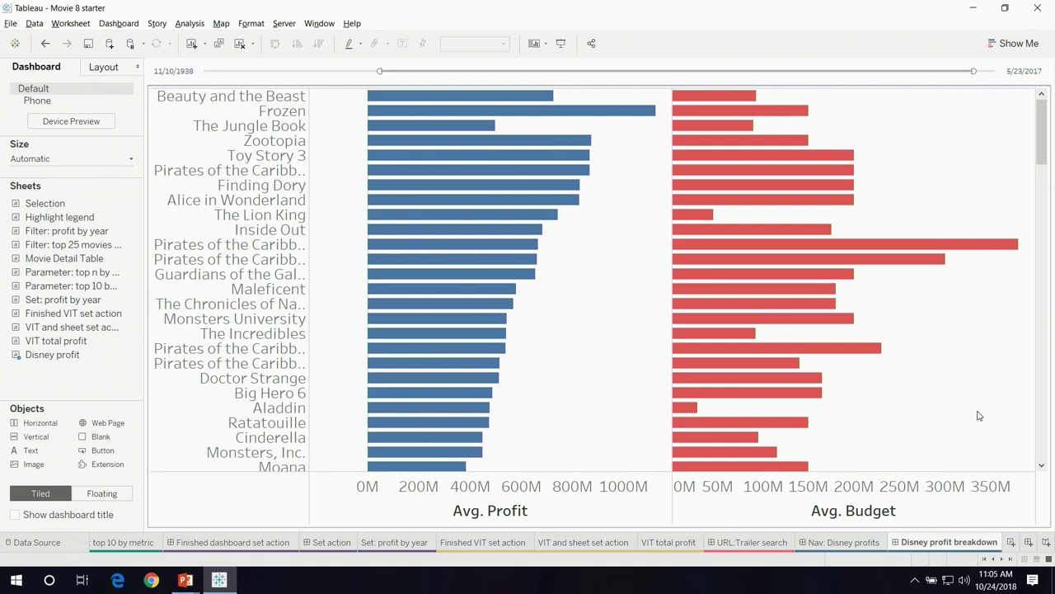
Add a sheet navigation action to the Nav: Disney profits dashboard with only the Nav: Disney profit KPI sheet as its source
{"action": "left_click", "coordinate": [877, 543]}
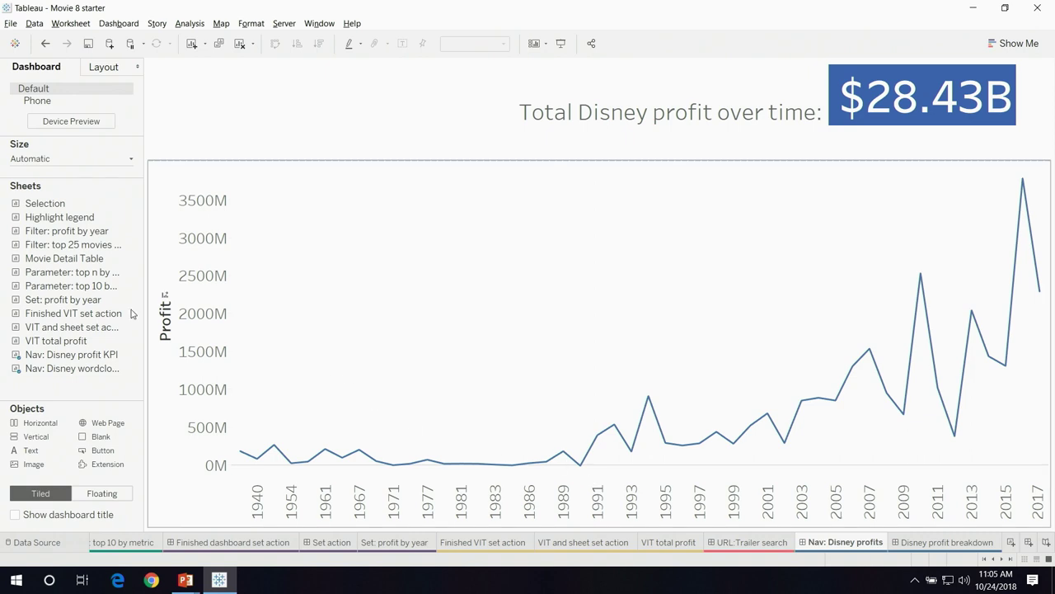
{"action": "left_click", "coordinate": [111, 23]}
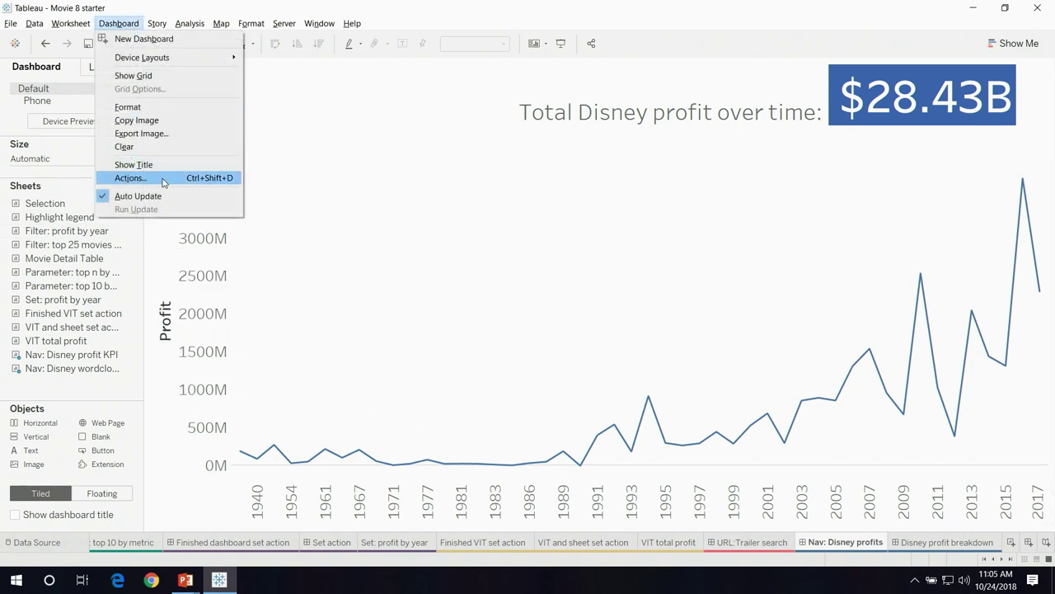
{"action": "left_click", "coordinate": [130, 178]}
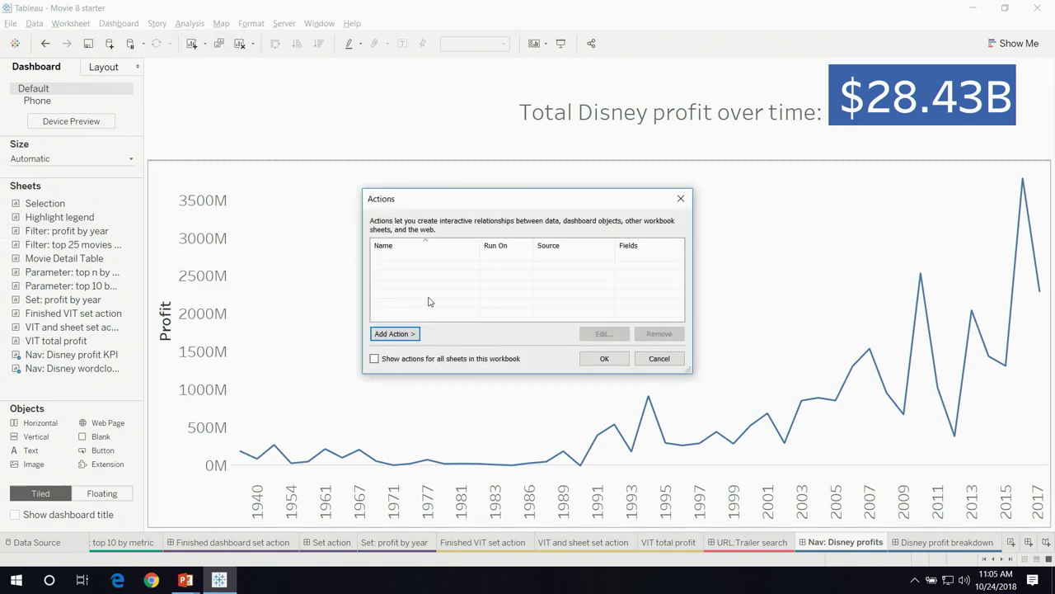
{"action": "left_click", "coordinate": [413, 335]}
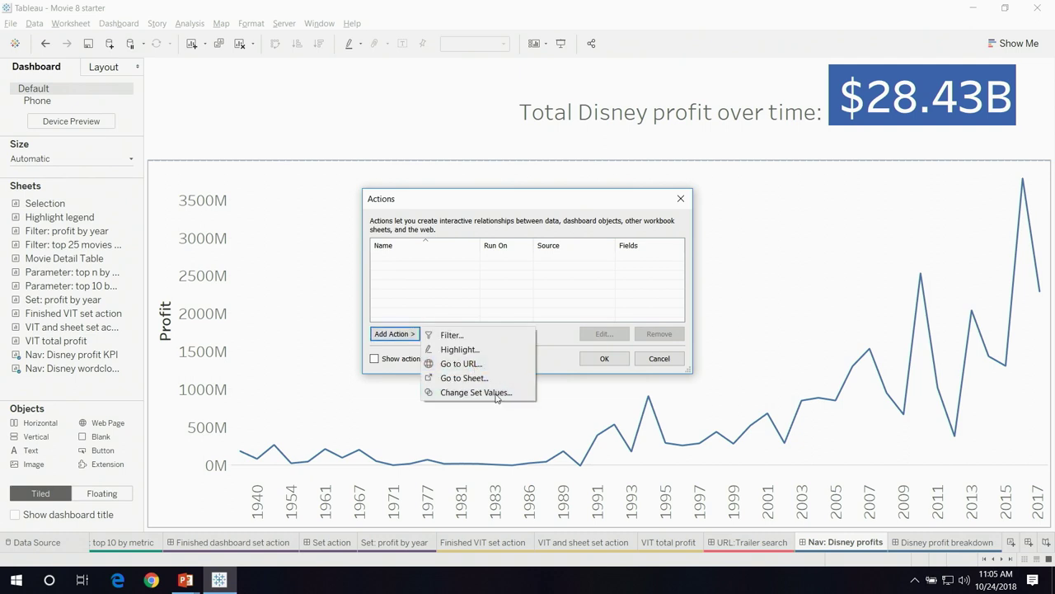
{"action": "left_click", "coordinate": [465, 377]}
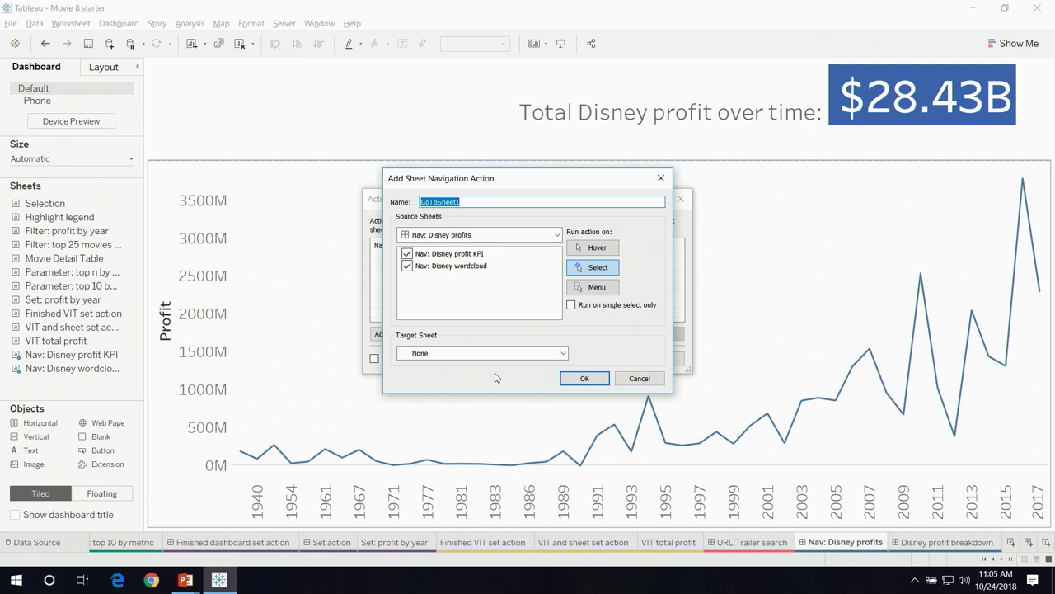
{"action": "left_click", "coordinate": [407, 266]}
{"action": "left_click", "coordinate": [407, 266]}
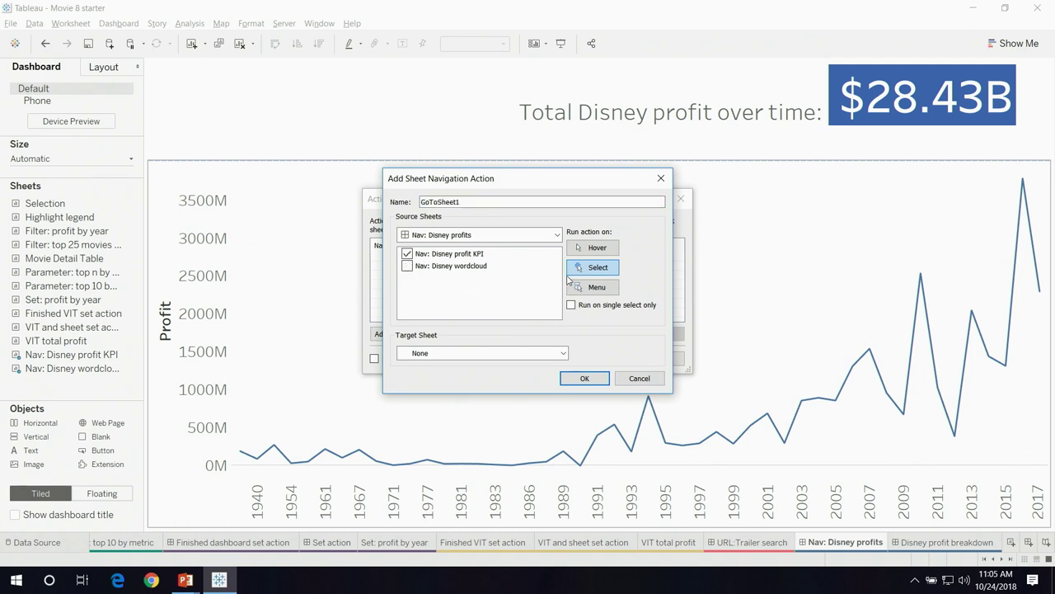
Make the navigation action run from the Menu and target the Disney profit breakdown dashboard
{"action": "left_click", "coordinate": [598, 293]}
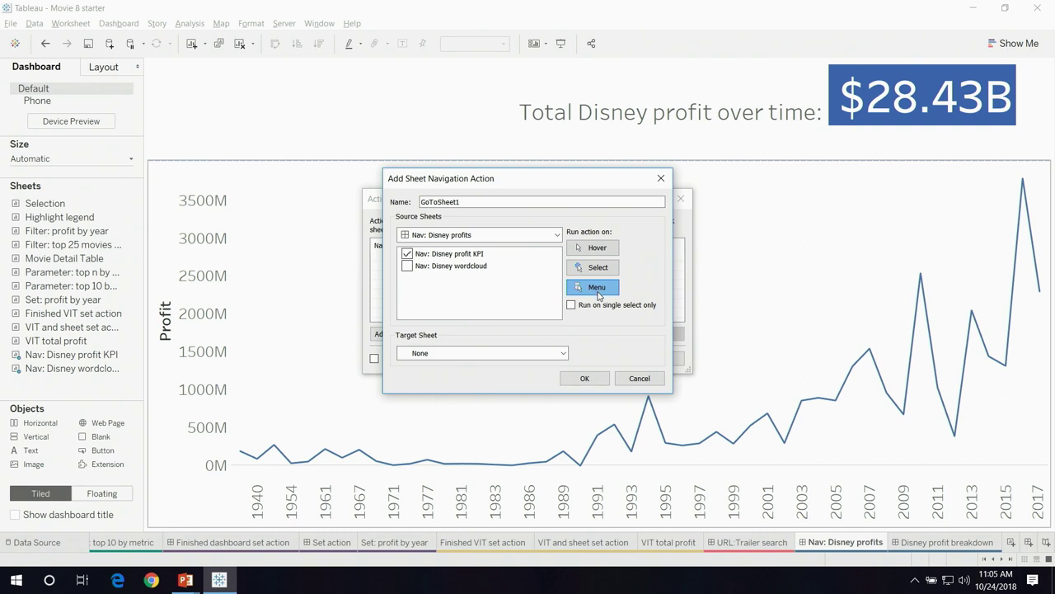
{"action": "left_click", "coordinate": [558, 352]}
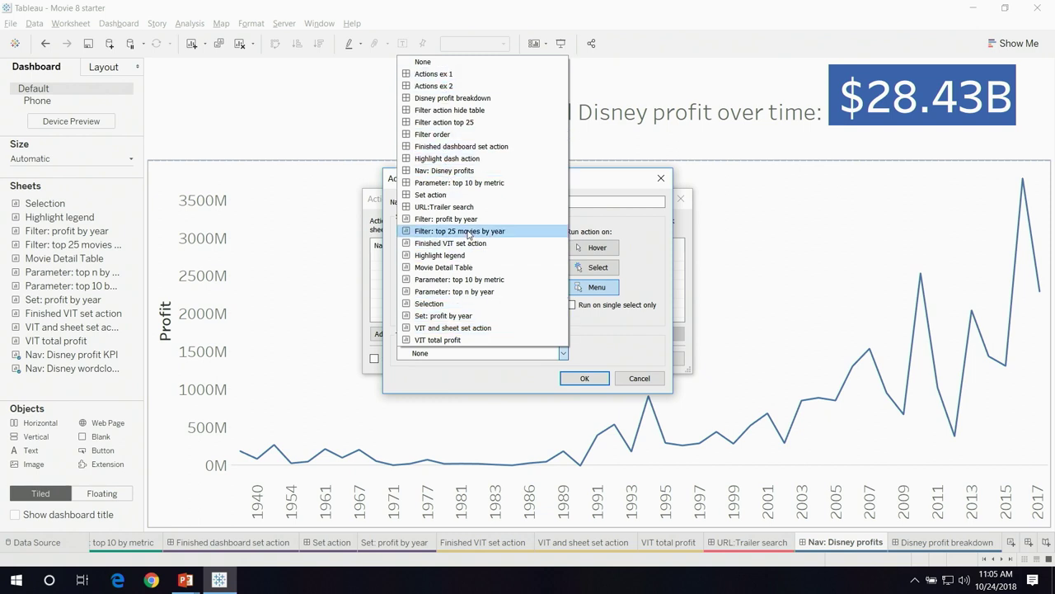
{"action": "left_click", "coordinate": [476, 98]}
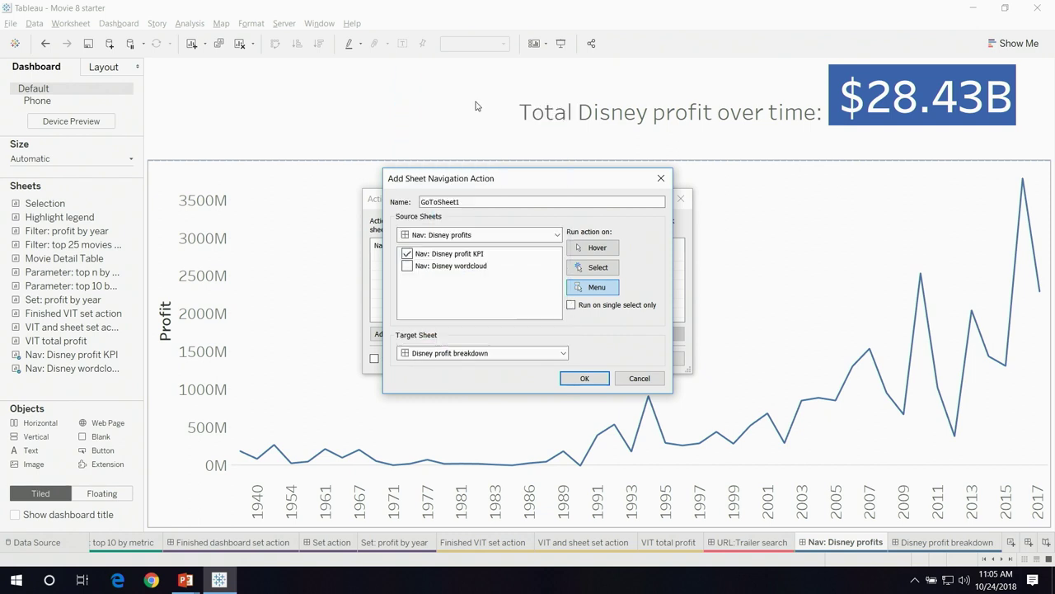
Name the navigation action "learn more about disney profits" and save the dashboard's actions
{"action": "double_click", "coordinate": [482, 202]}
{"action": "key", "text": "BackSpace"}
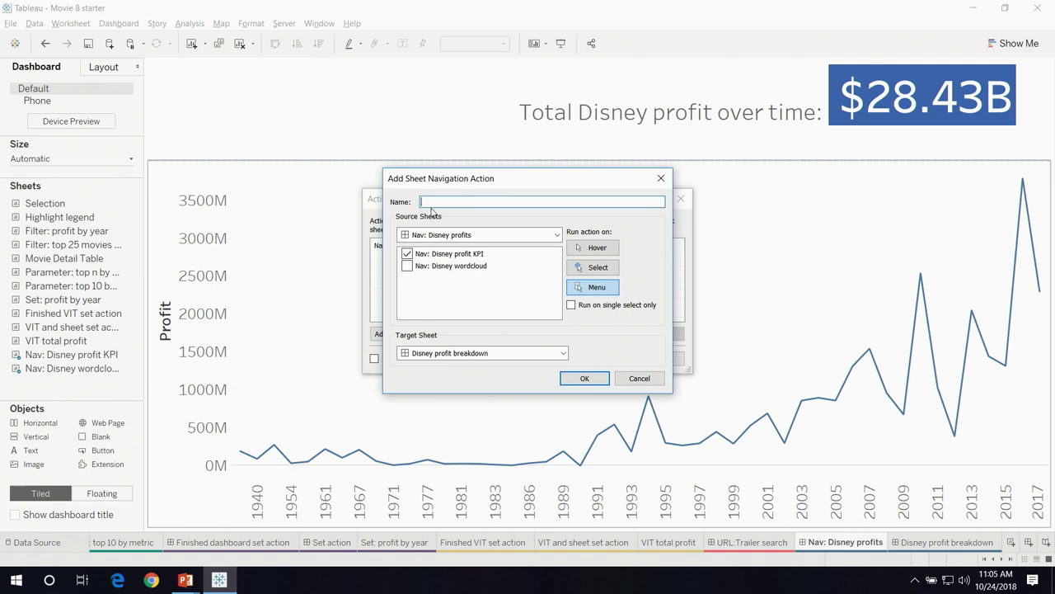
{"action": "type", "text": "learn mo"}
{"action": "type", "text": "re about disney profits"}
{"action": "left_click", "coordinate": [585, 378]}
{"action": "left_click", "coordinate": [618, 360]}
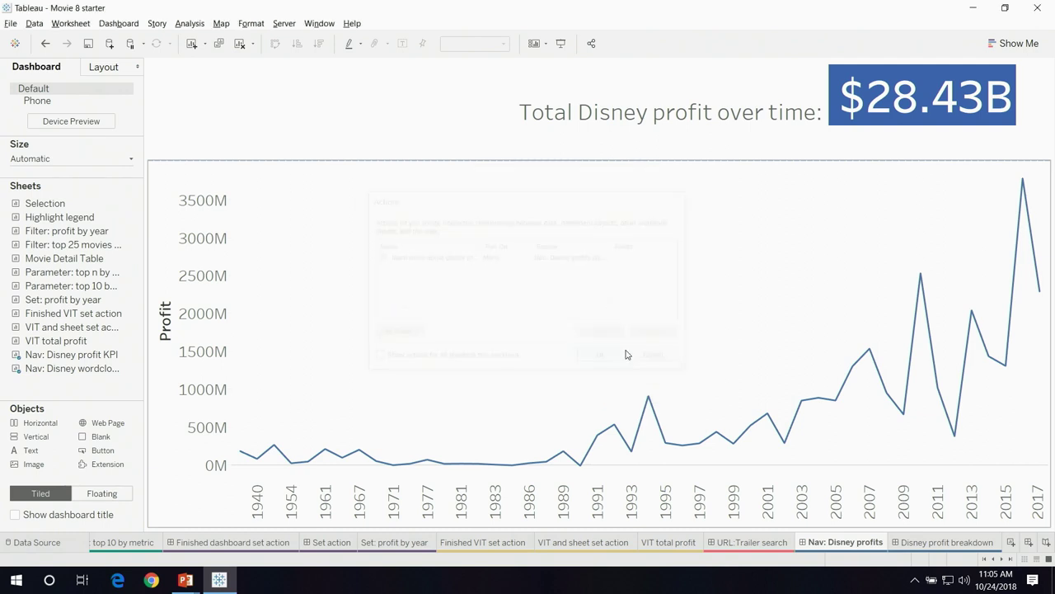
Follow the new action from the total profit figure and place a floating button below the movie names on the Disney profit breakdown dashboard
{"action": "left_click", "coordinate": [897, 103]}
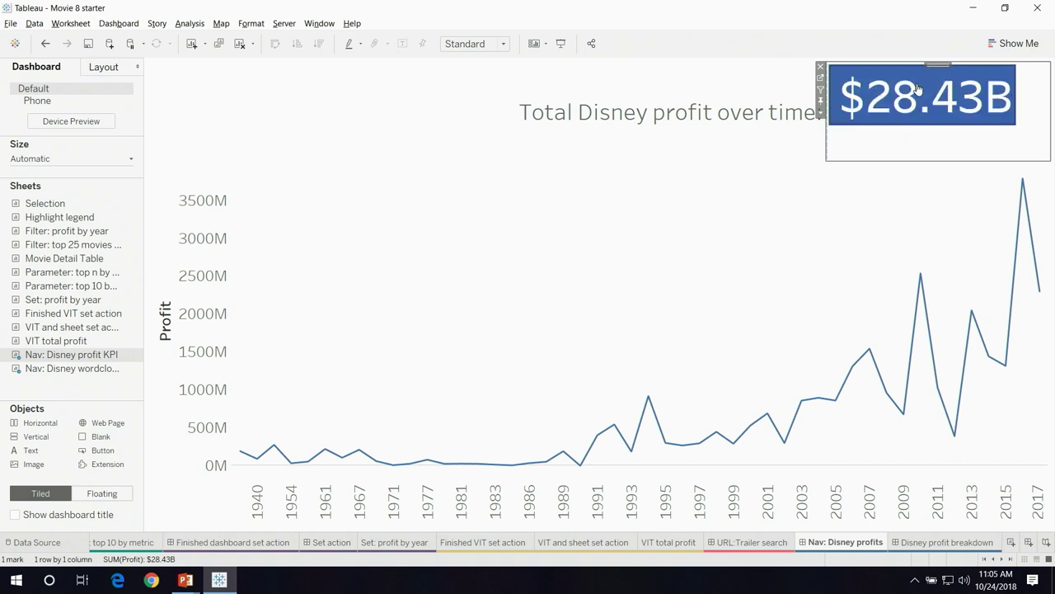
{"action": "left_click", "coordinate": [950, 109]}
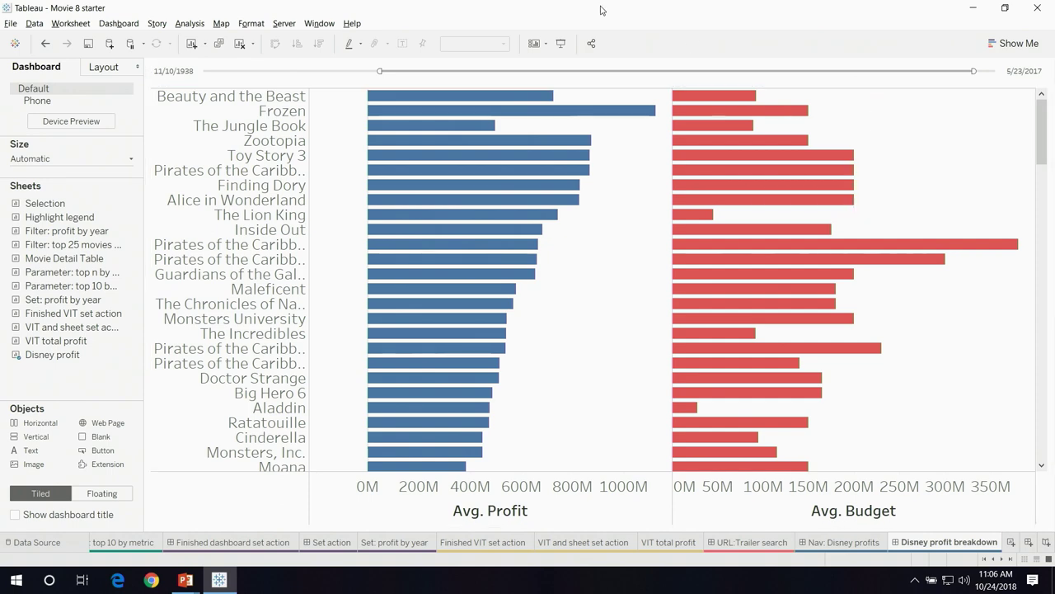
{"action": "left_click", "coordinate": [96, 498]}
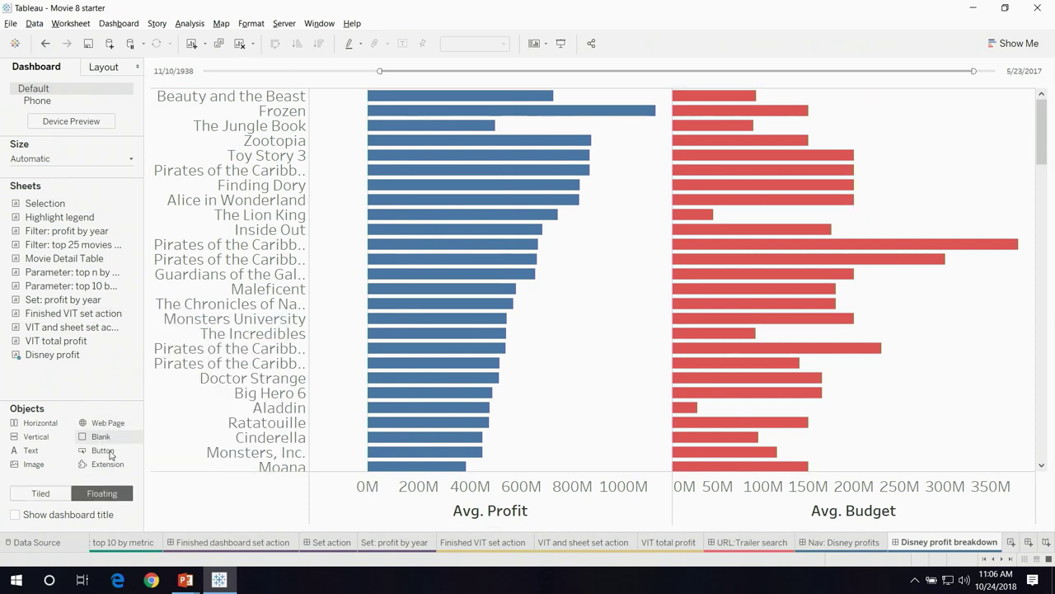
{"action": "left_click_drag", "start_coordinate": [99, 451], "coordinate": [225, 479]}
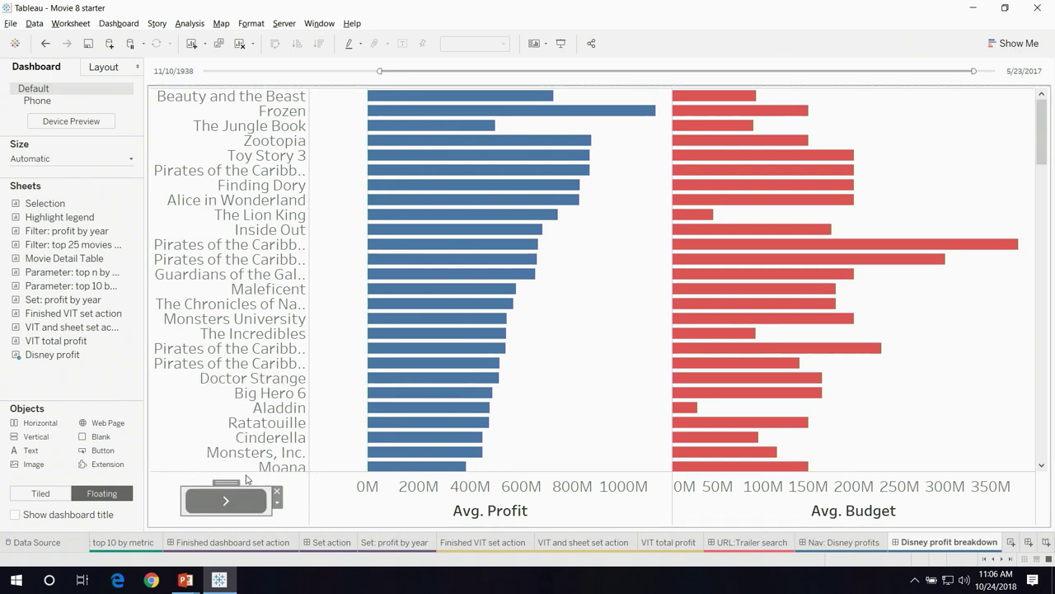
Set the floating button to navigate to Nav: Disney profits and follow it back to that dashboard
{"action": "left_click", "coordinate": [277, 503]}
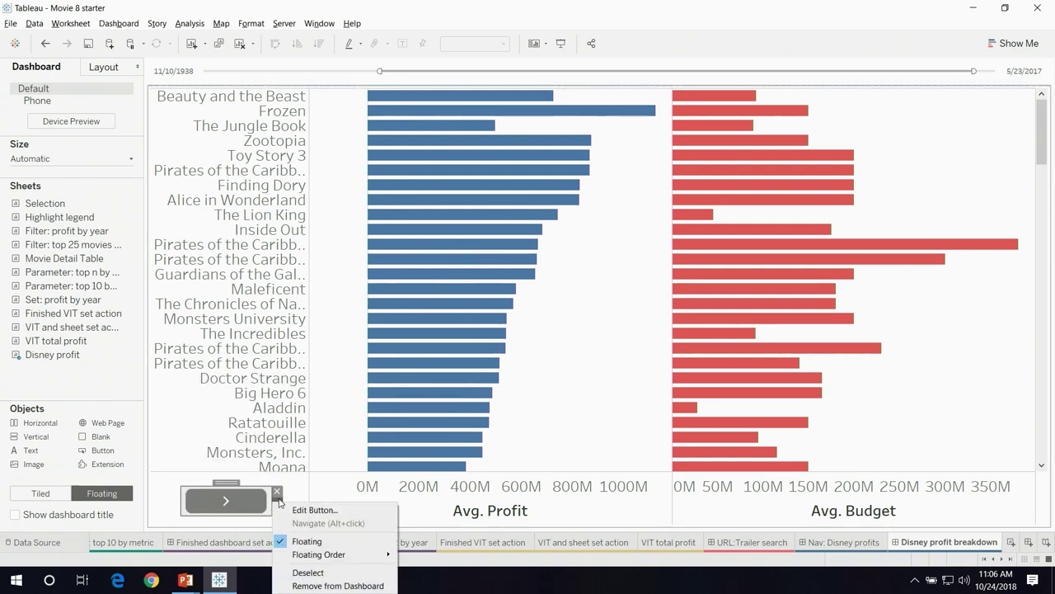
{"action": "key", "text": "Escape"}
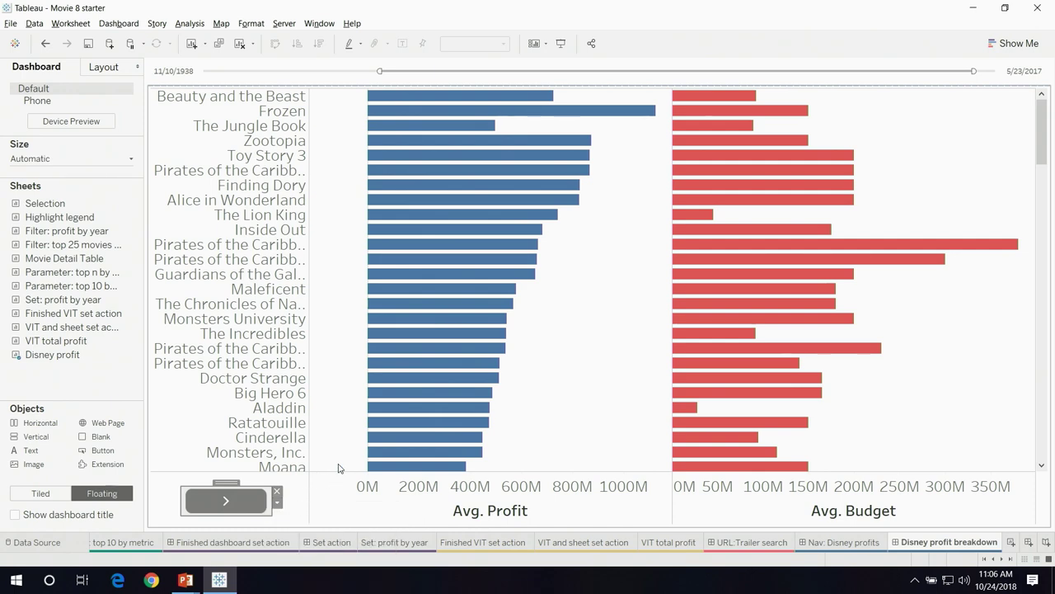
{"action": "left_click", "coordinate": [278, 503]}
{"action": "key", "text": "Escape"}
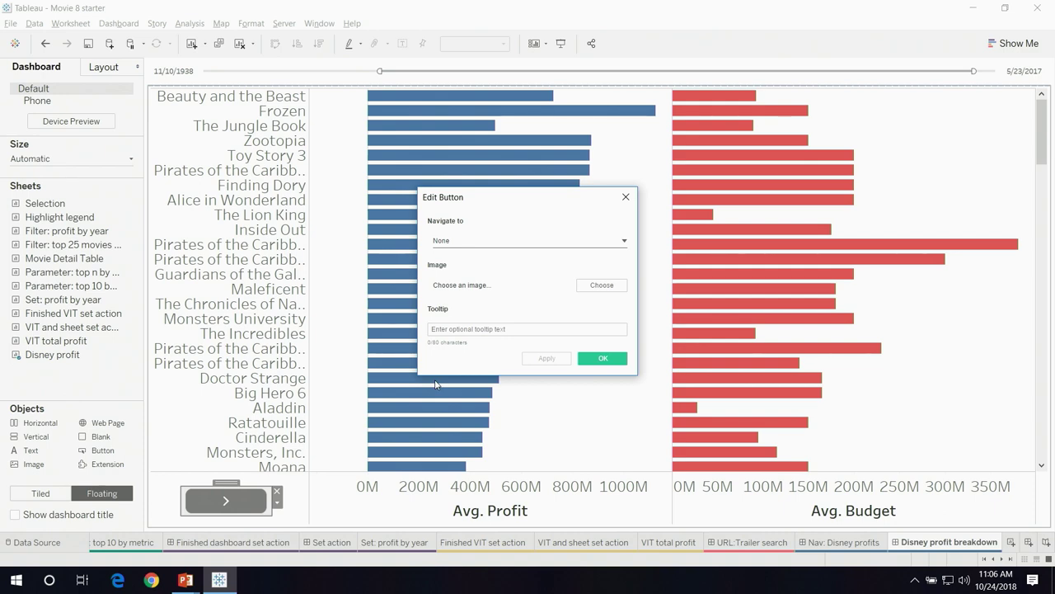
{"action": "left_click", "coordinate": [492, 242]}
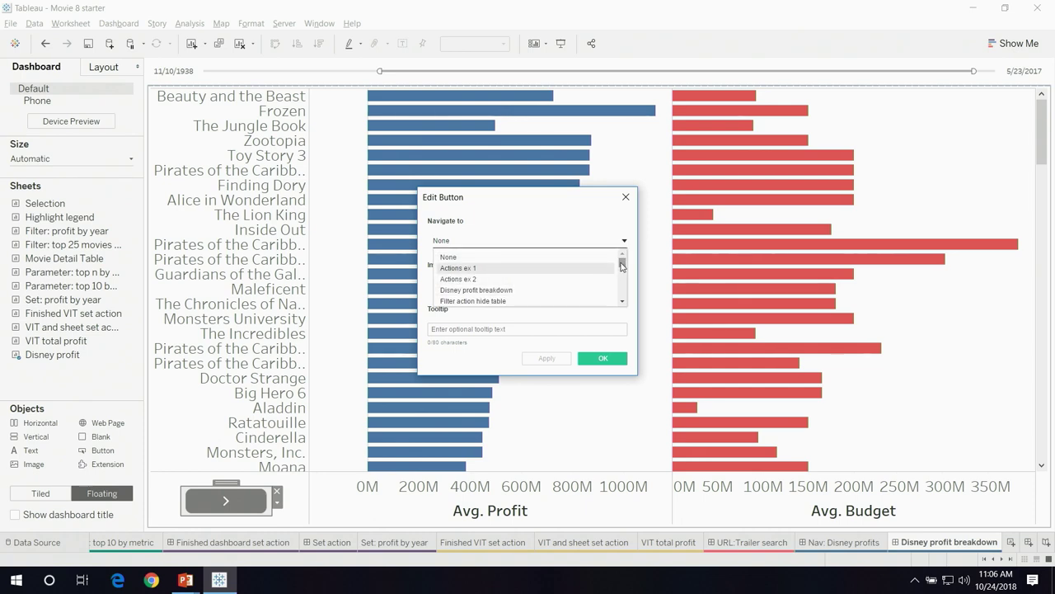
{"action": "left_click_drag", "start_coordinate": [623, 262], "coordinate": [624, 285]}
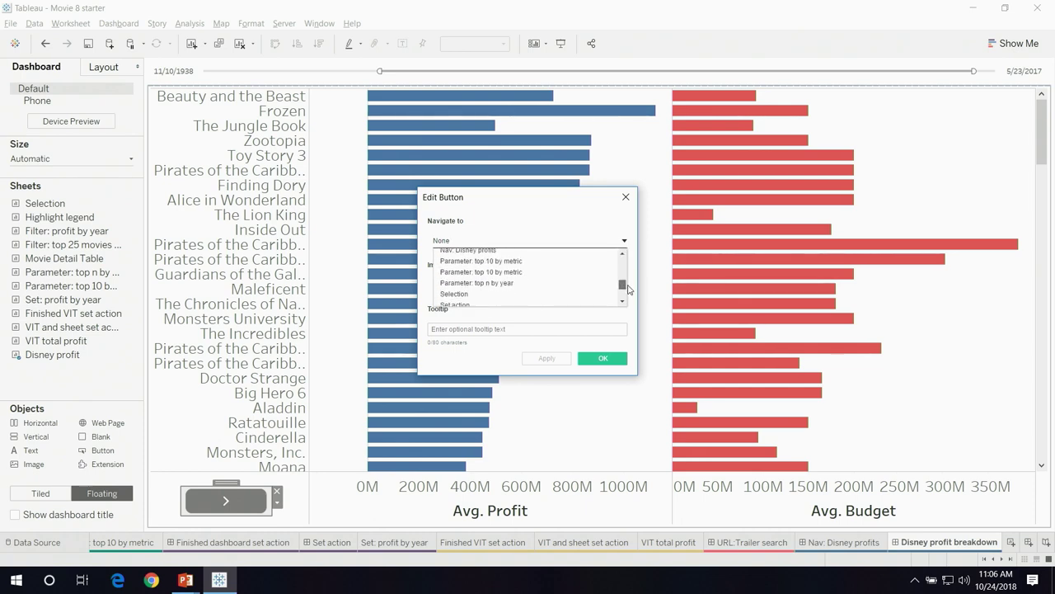
{"action": "left_click", "coordinate": [554, 252]}
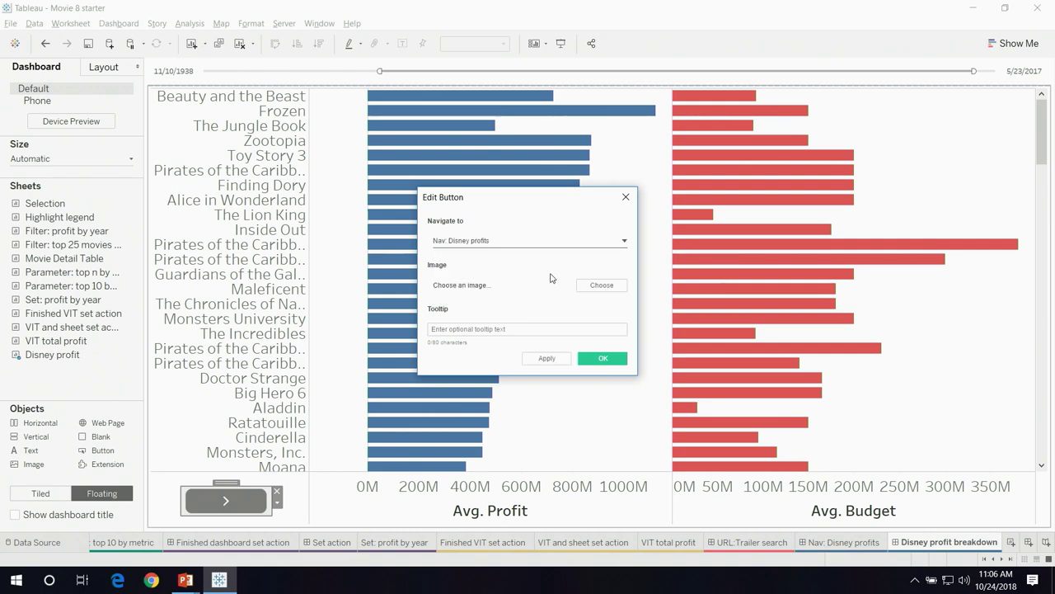
{"action": "left_click", "coordinate": [604, 359]}
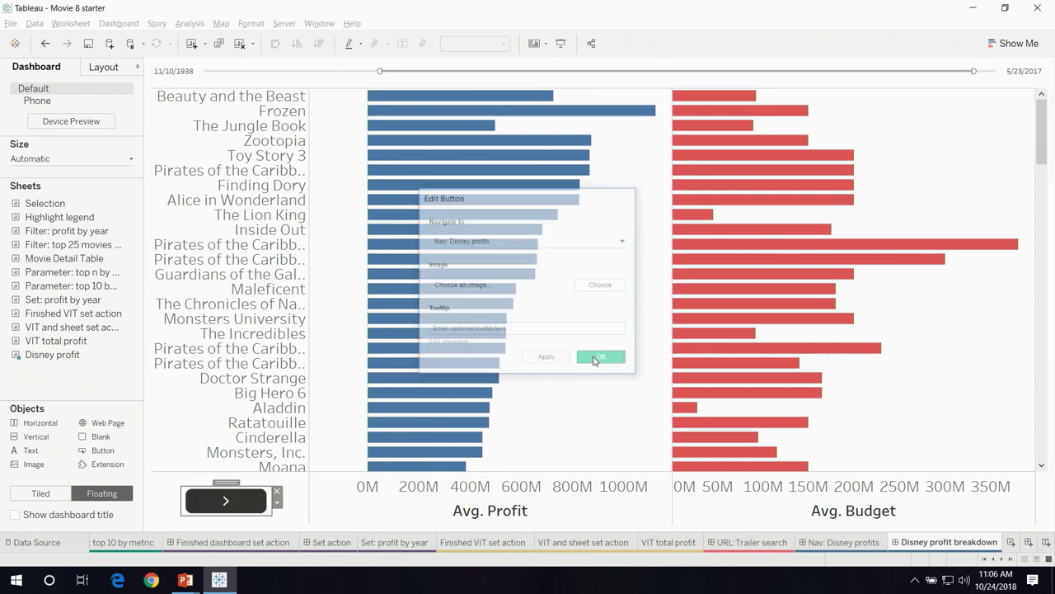
{"action": "left_click", "coordinate": [243, 503], "text": "alt"}
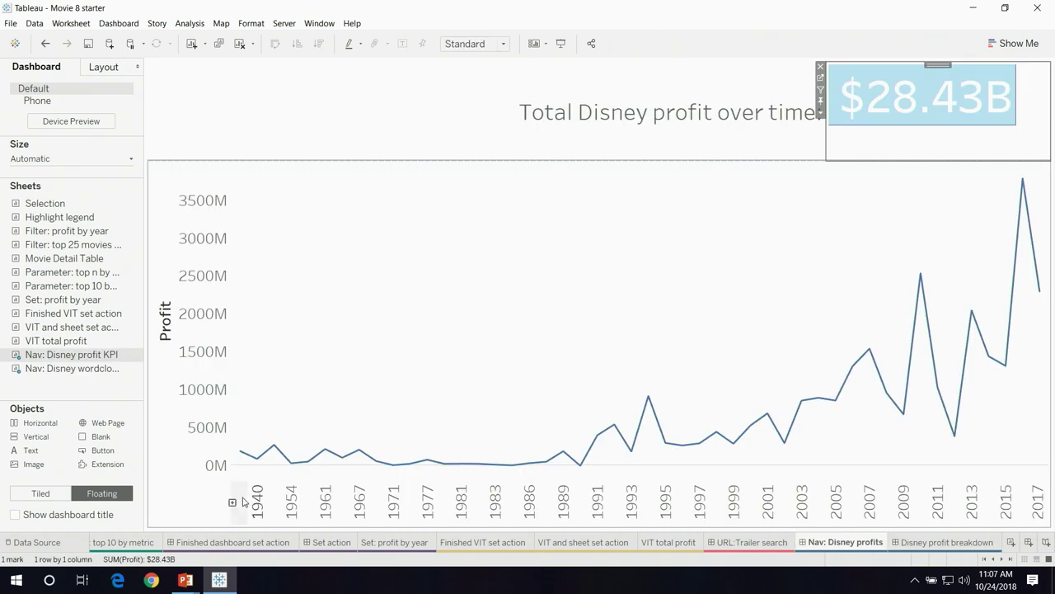
{"action": "left_click", "coordinate": [475, 249]}
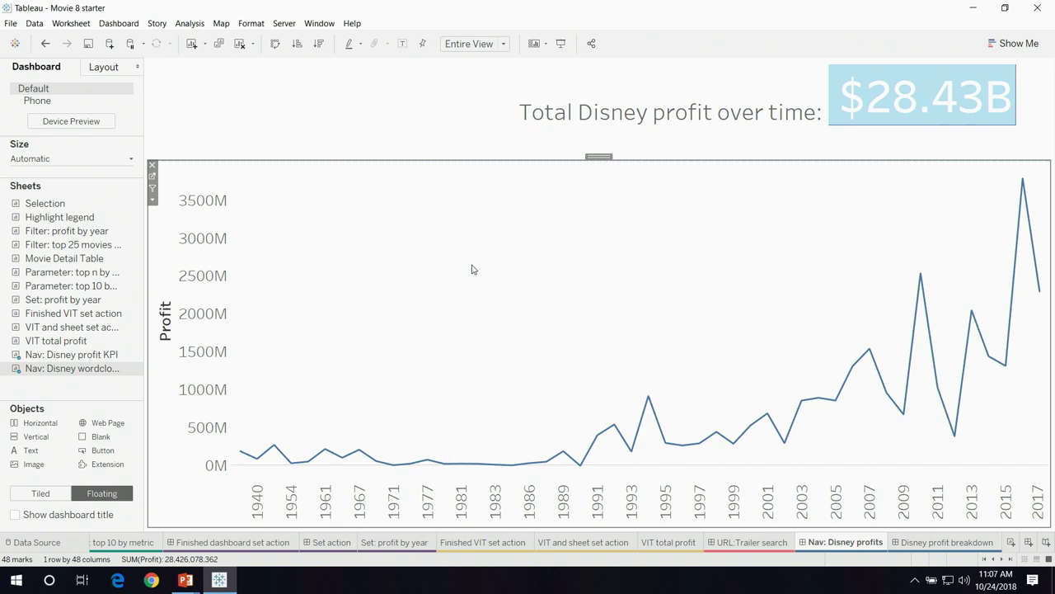
Switch to the PowerPoint slide show and advance to the Dashboard Navigation slide
{"action": "key", "text": "alt+Tab"}
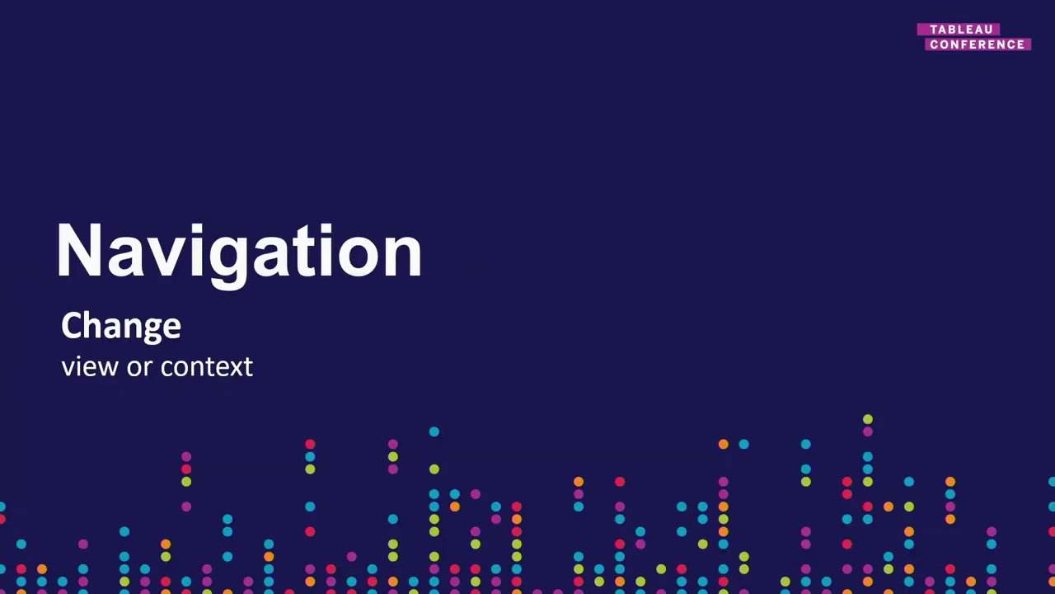
{"action": "key", "text": "Right"}
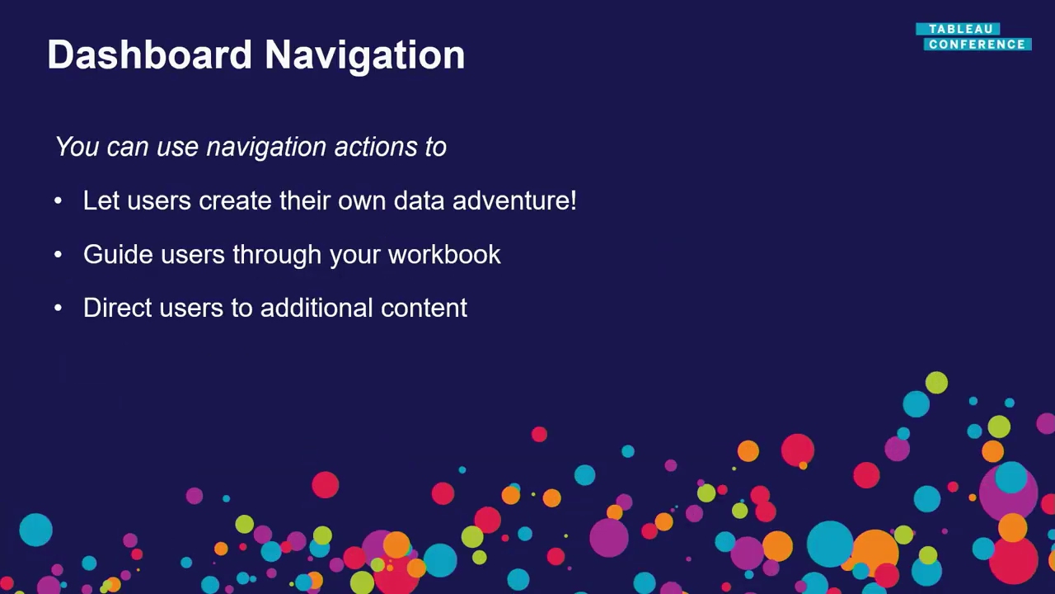